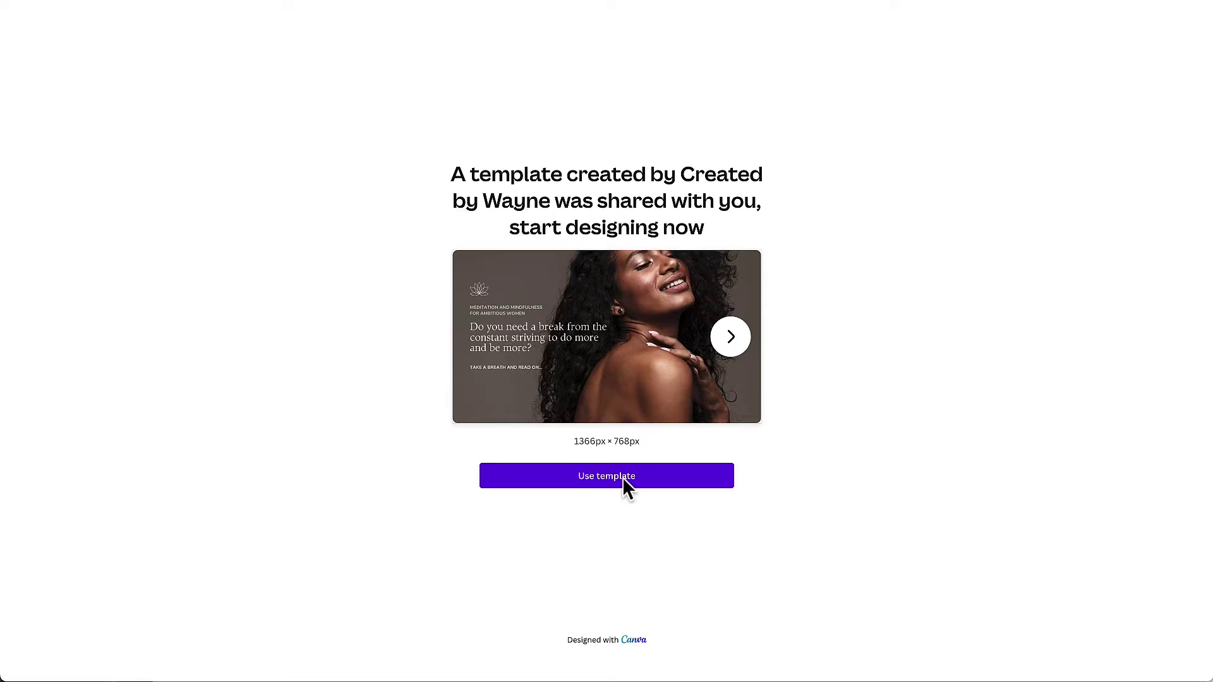
Step: Make an editable copy of the sales page template and insert a blank page after page 13
click(623, 477)
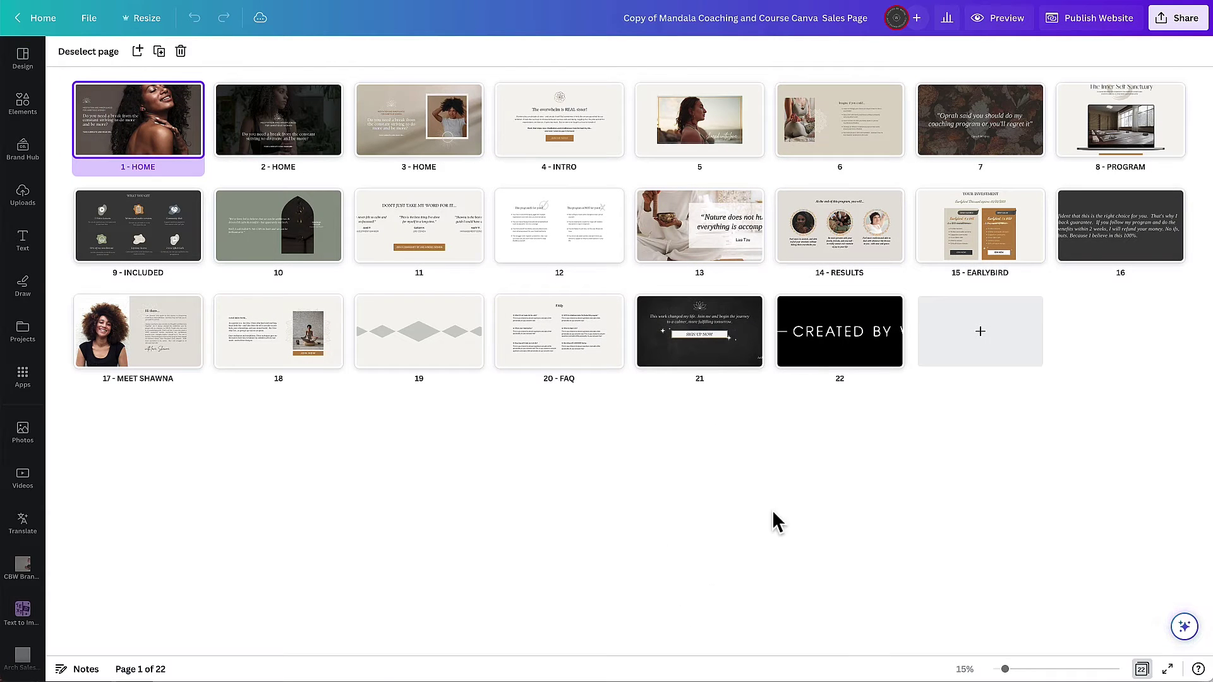
double_click(725, 217)
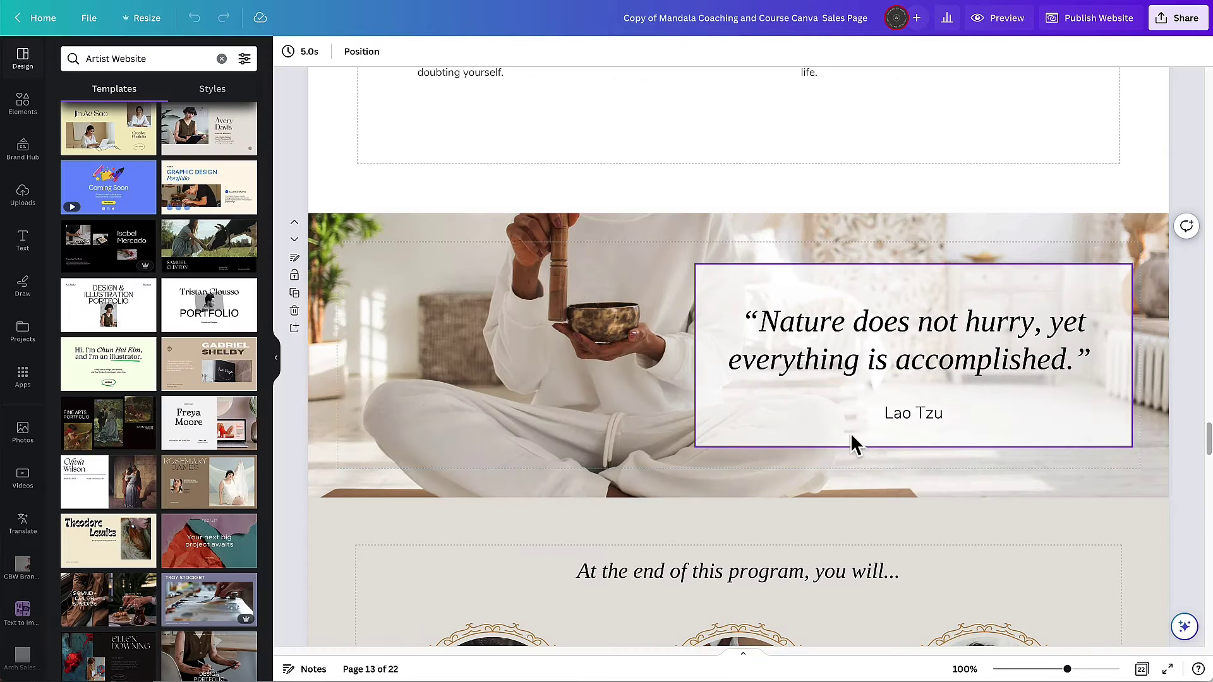
scroll(894, 465, down, 4)
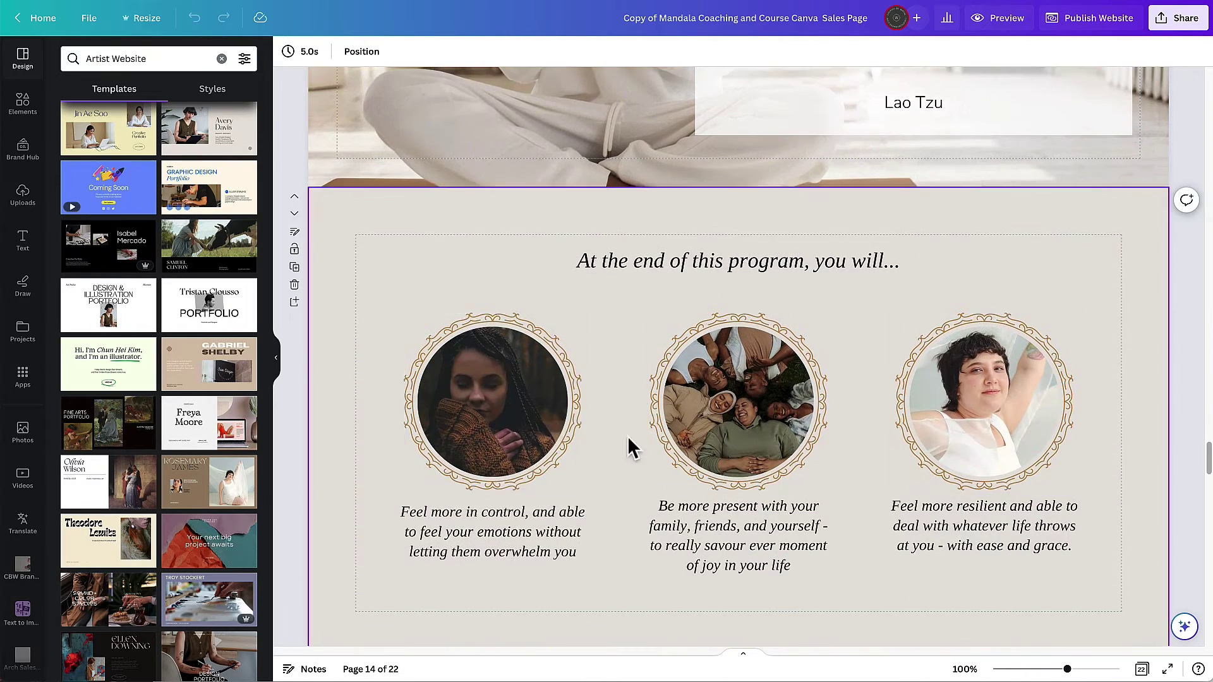
scroll(1028, 434, up, 4)
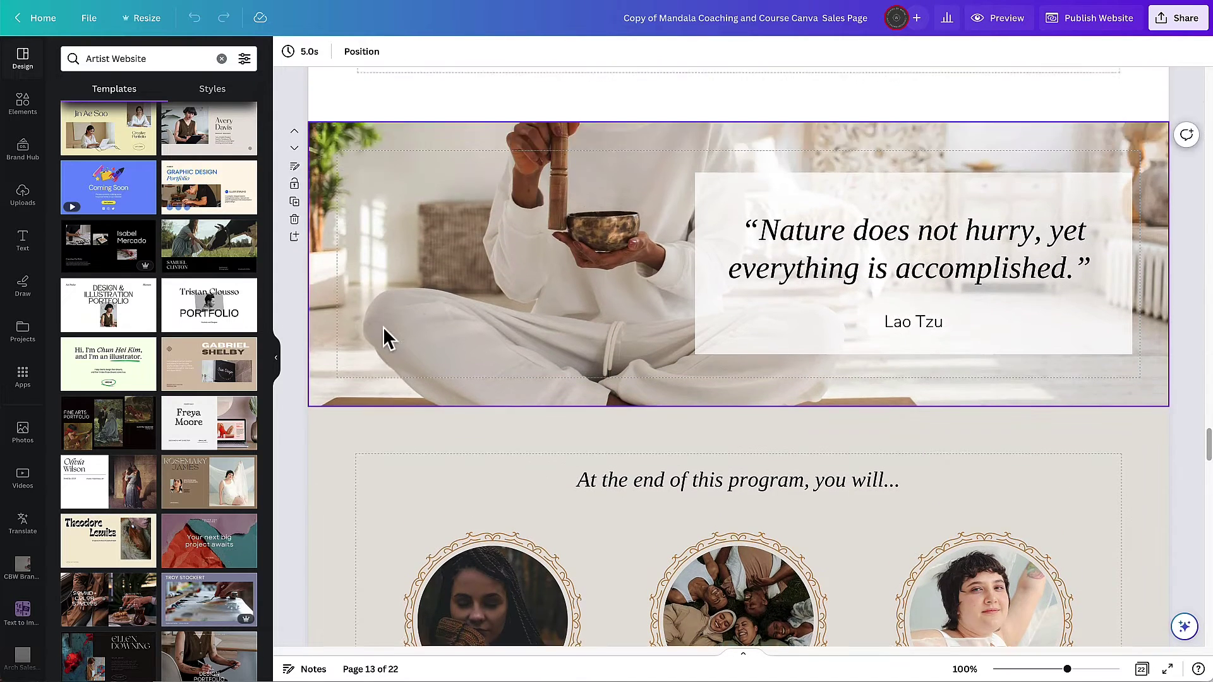
scroll(383, 328, up, 2)
click(295, 414)
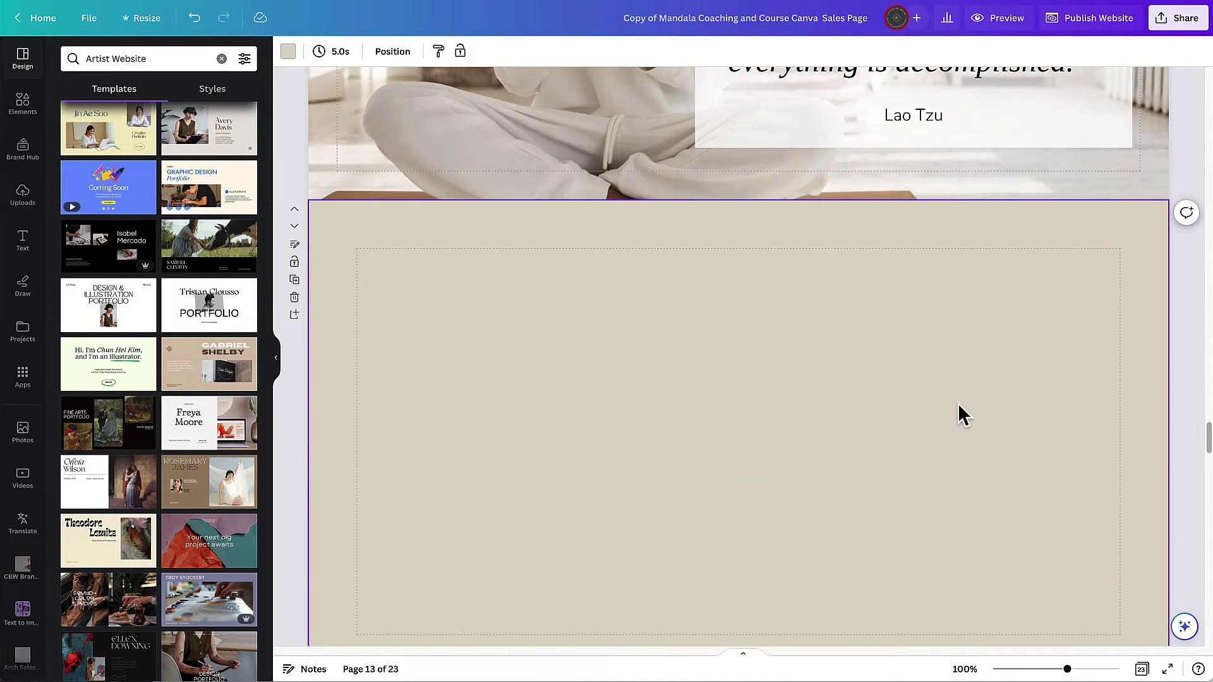
Step: Set the new page's background colour to the light grey swatch
click(289, 52)
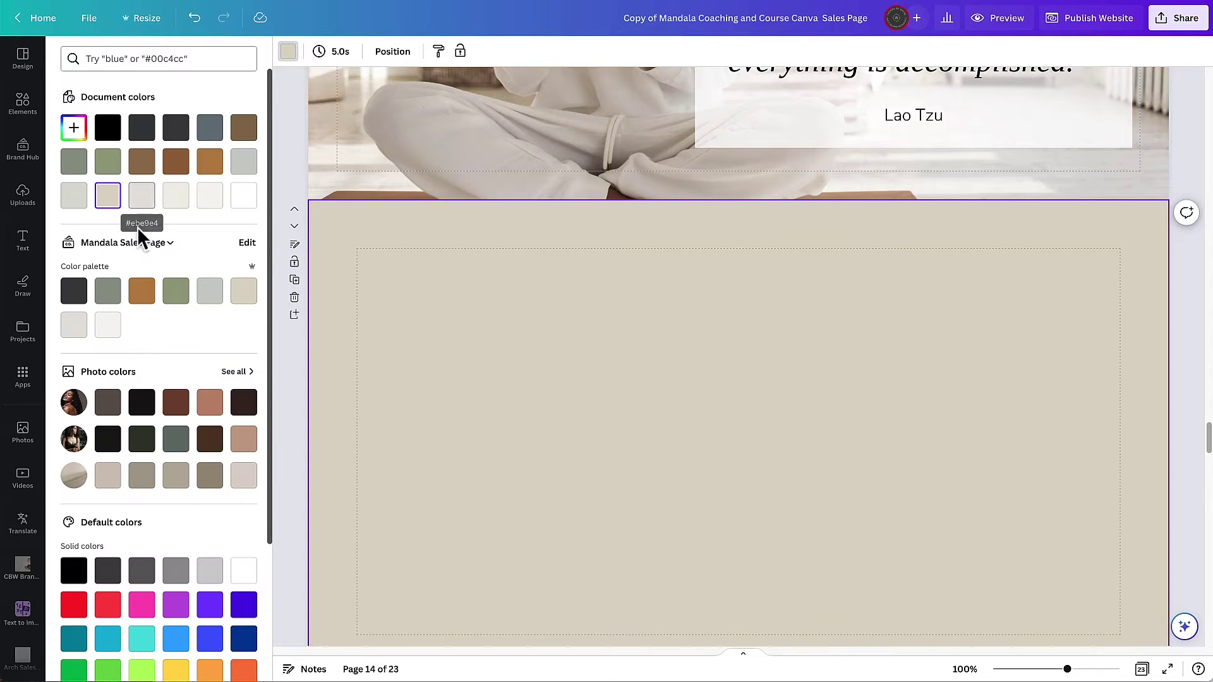
click(107, 325)
click(74, 324)
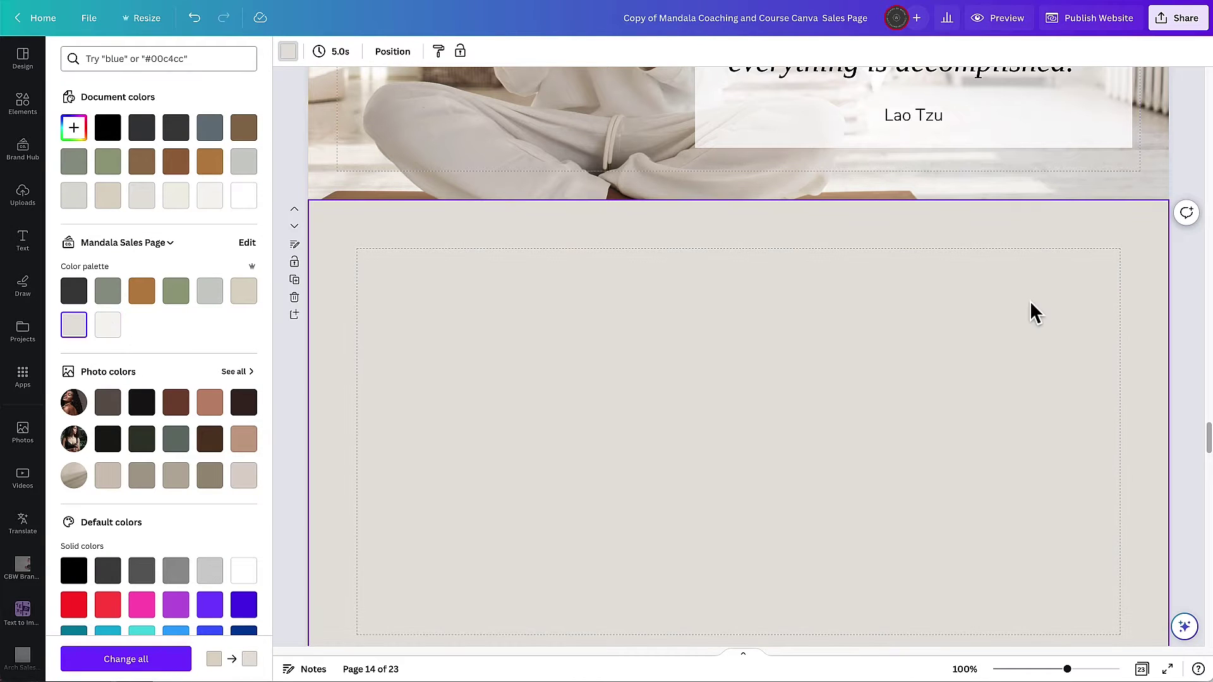
scroll(885, 453, down, 3)
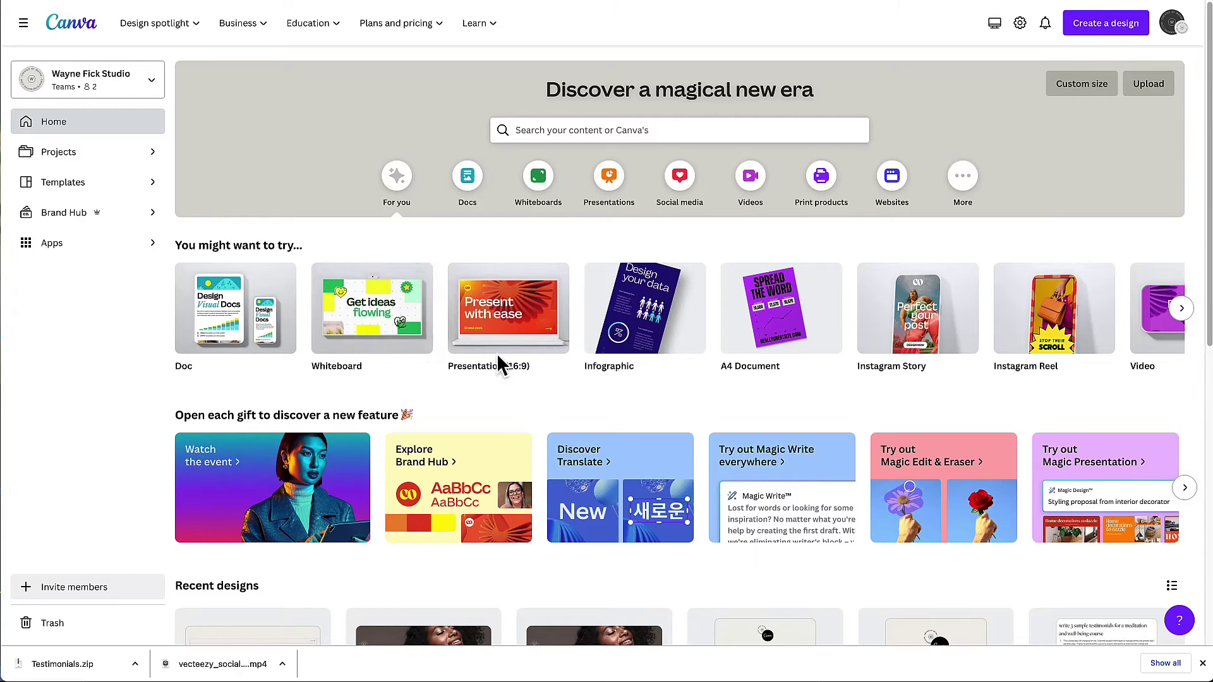
Step: Start a 16:9 presentation and stretch a square into a large wide rectangle
click(502, 319)
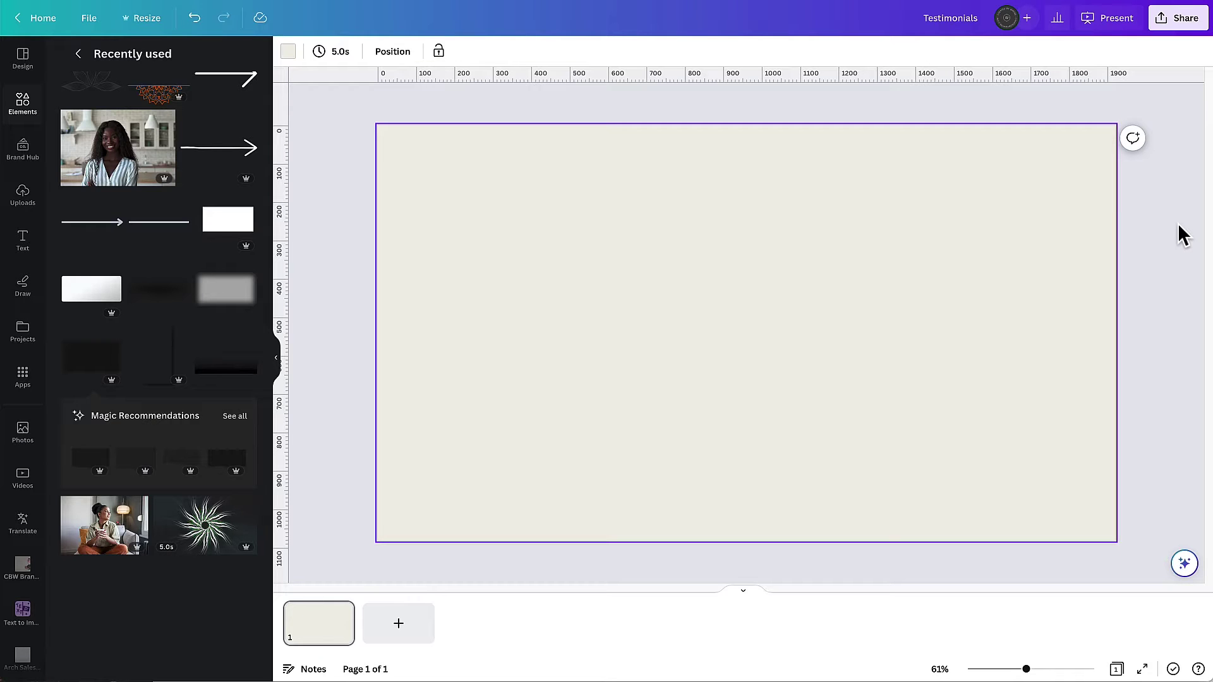
click(1182, 235)
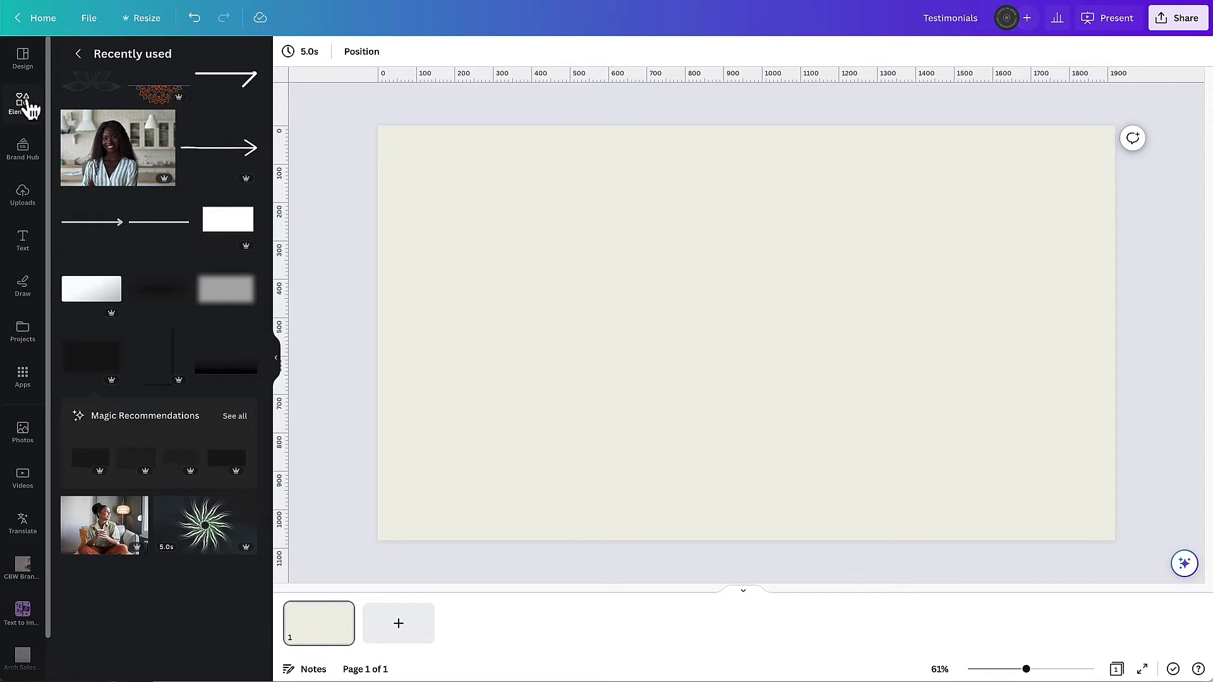
click(26, 105)
click(78, 240)
drag(775, 333, 505, 224)
drag(549, 310, 1074, 474)
Step: Remove the rectangle's fill colour and give it a thin solid outline
click(356, 51)
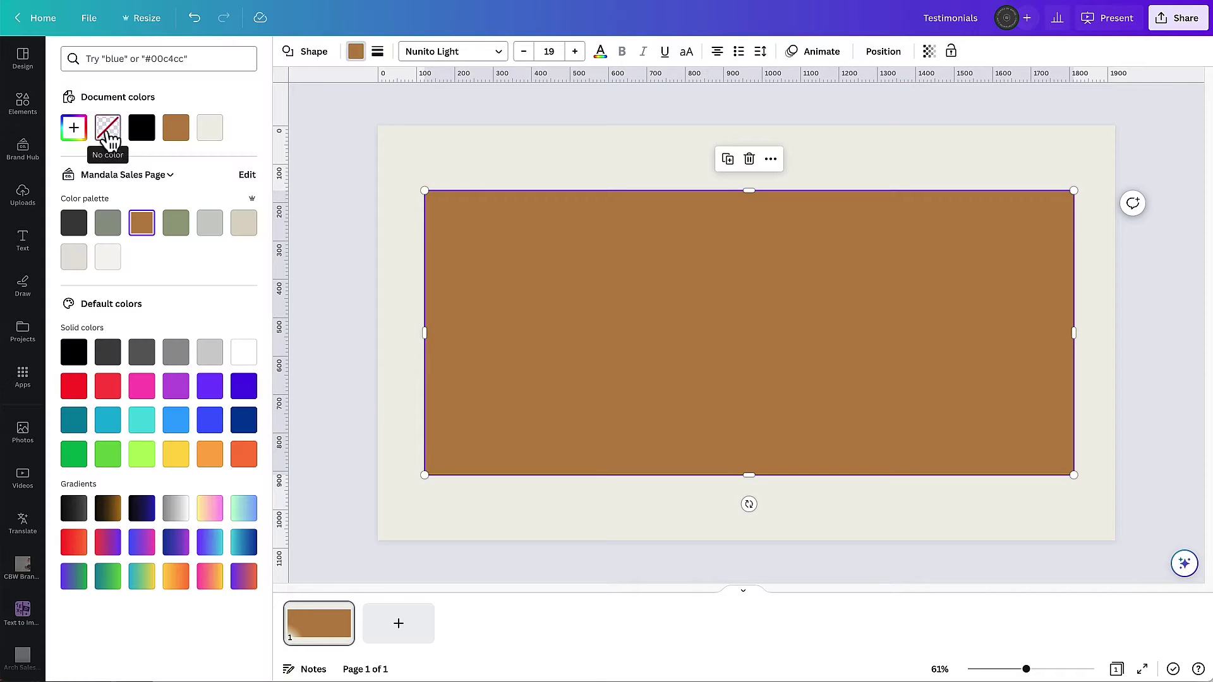
click(108, 129)
text(2)
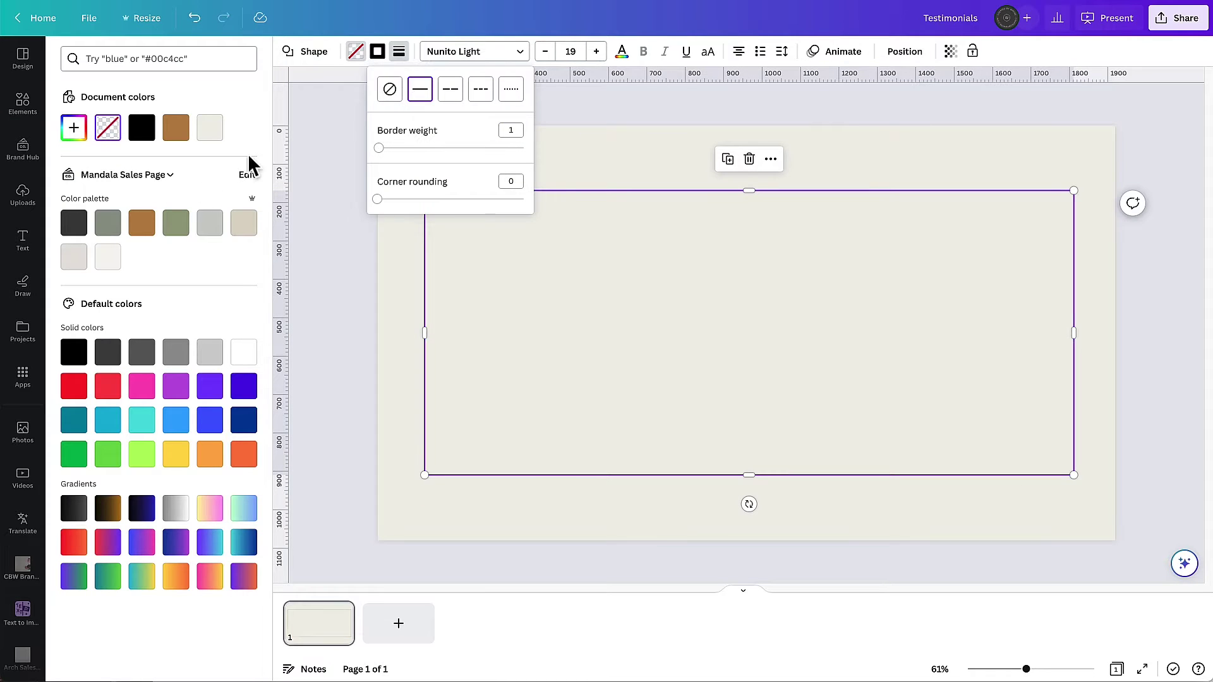
click(247, 168)
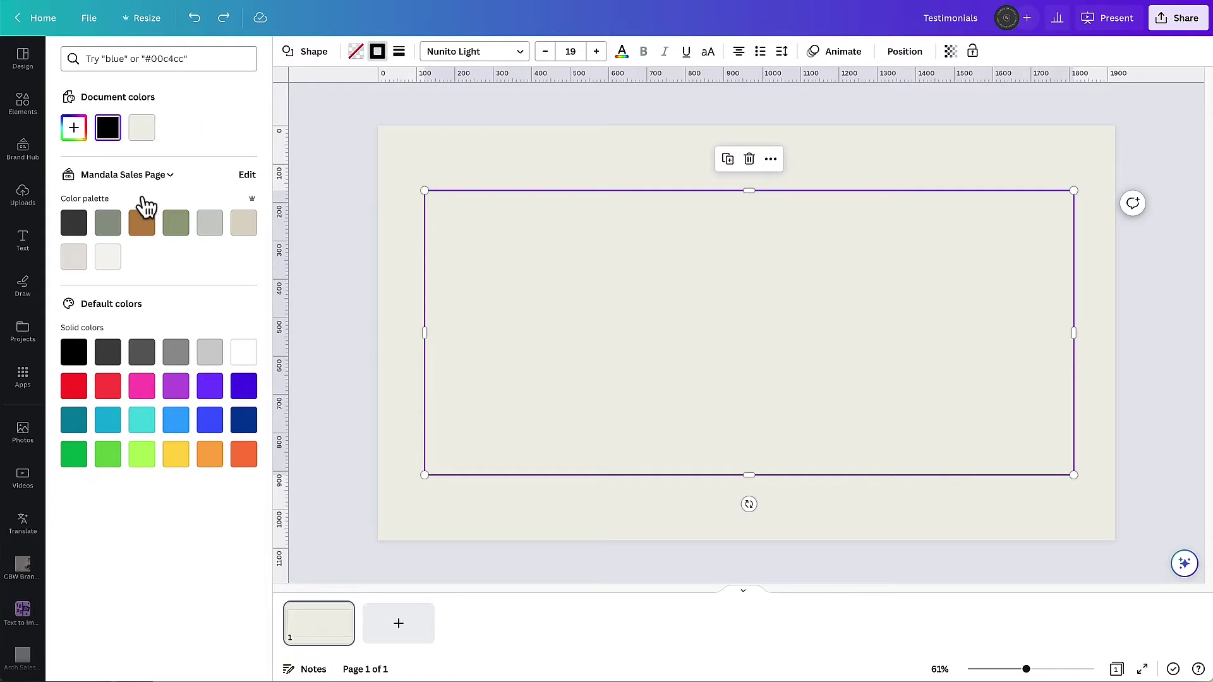
click(377, 177)
Step: Add a weight-2 line across the card's top edge and copy it near the bottom
click(369, 322)
key(l)
drag(619, 333, 424, 214)
drag(610, 214, 1001, 214)
drag(762, 214, 761, 213)
click(6, 51)
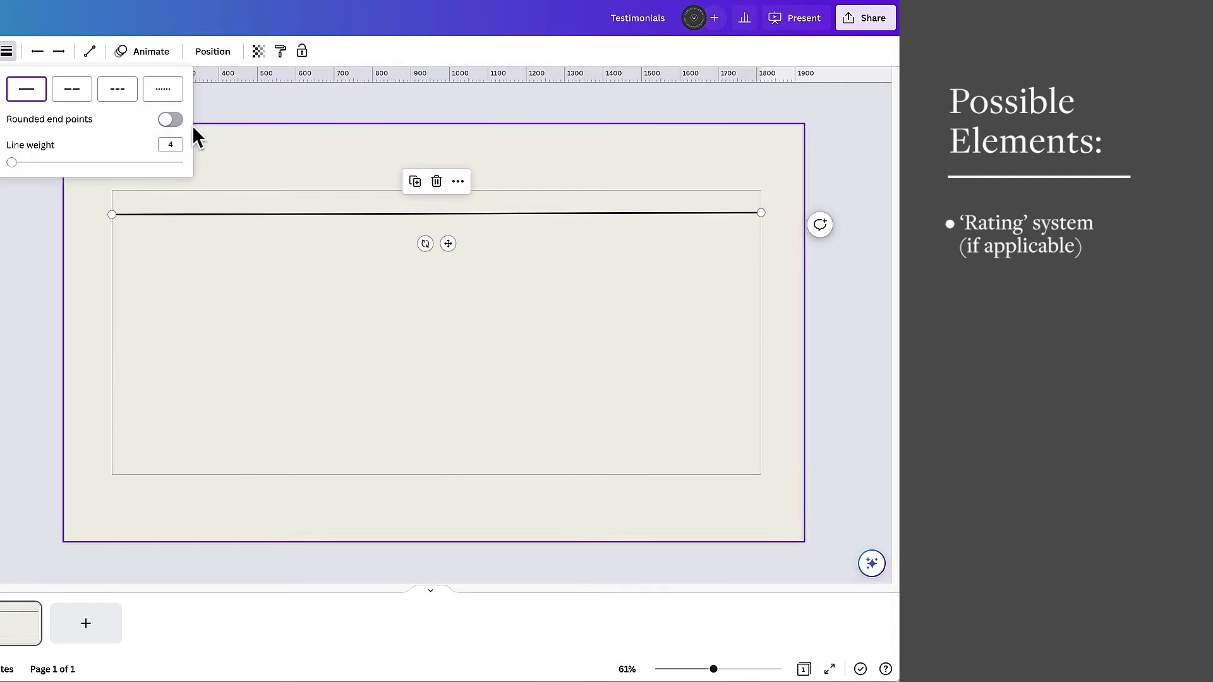
click(171, 144)
text(2)
key(Escape)
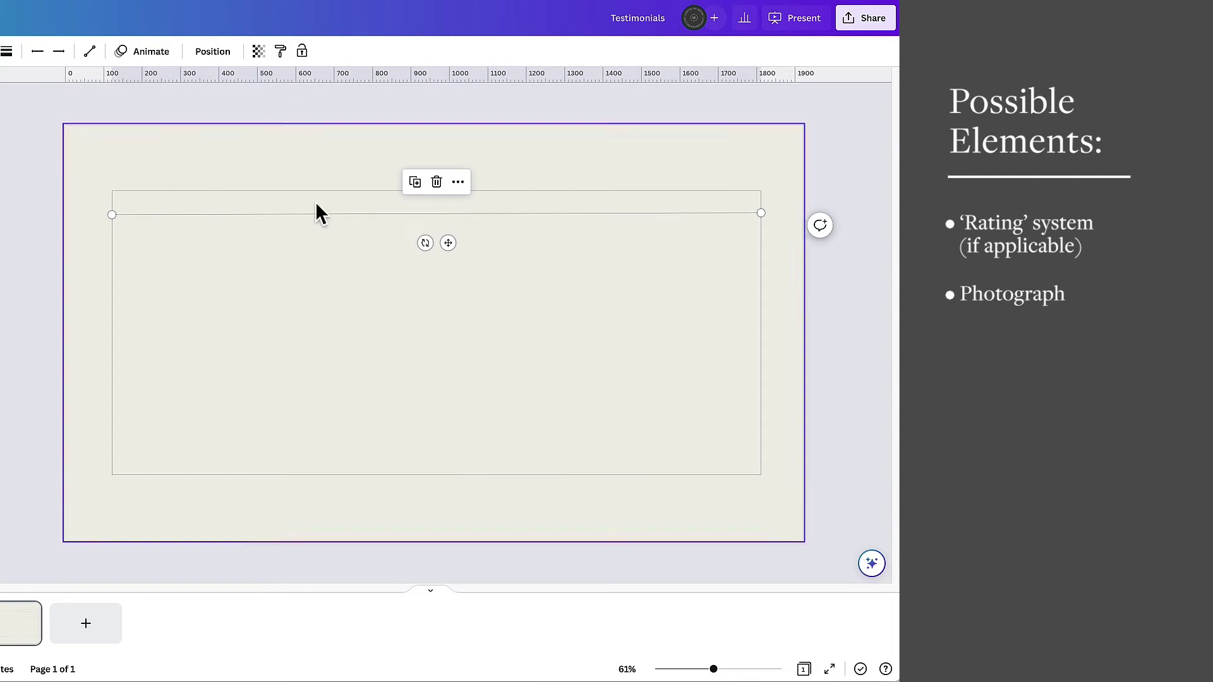
drag(304, 215, 325, 452)
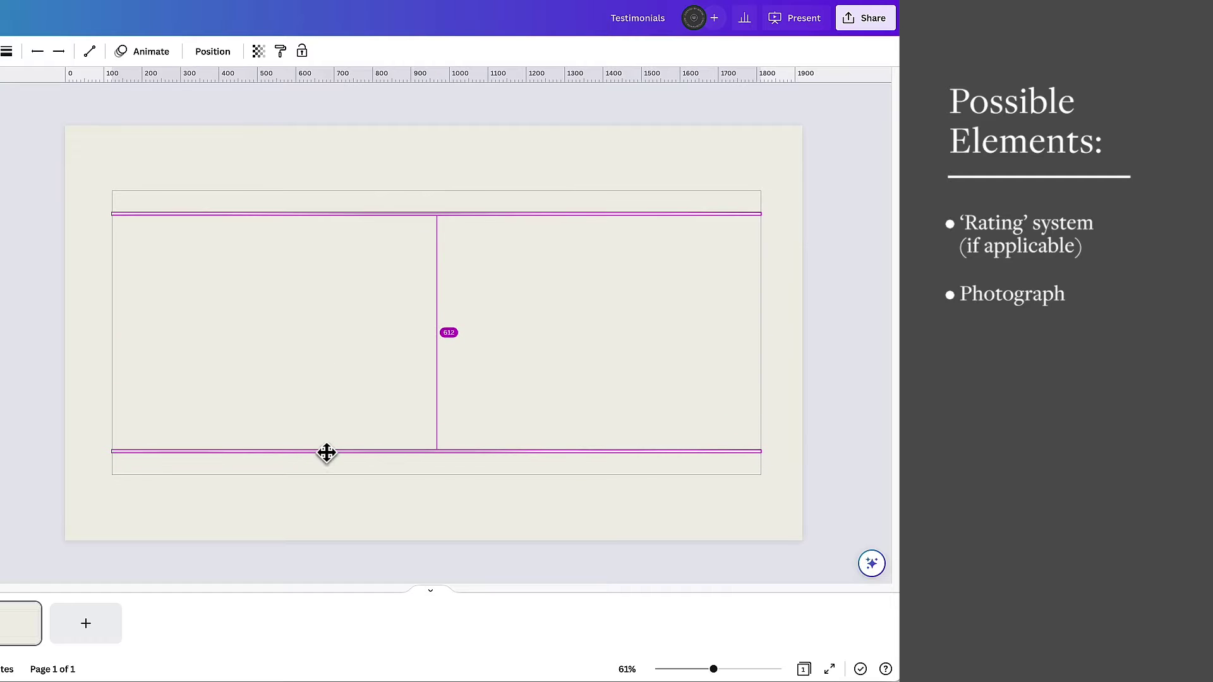
click(30, 320)
Step: Place a picture in the card and resize it into a shorter, wider frame
drag(13, 253, 419, 255)
drag(747, 184, 188, 294)
drag(229, 521, 274, 379)
drag(217, 309, 221, 316)
click(221, 316)
click(187, 263)
click(17, 262)
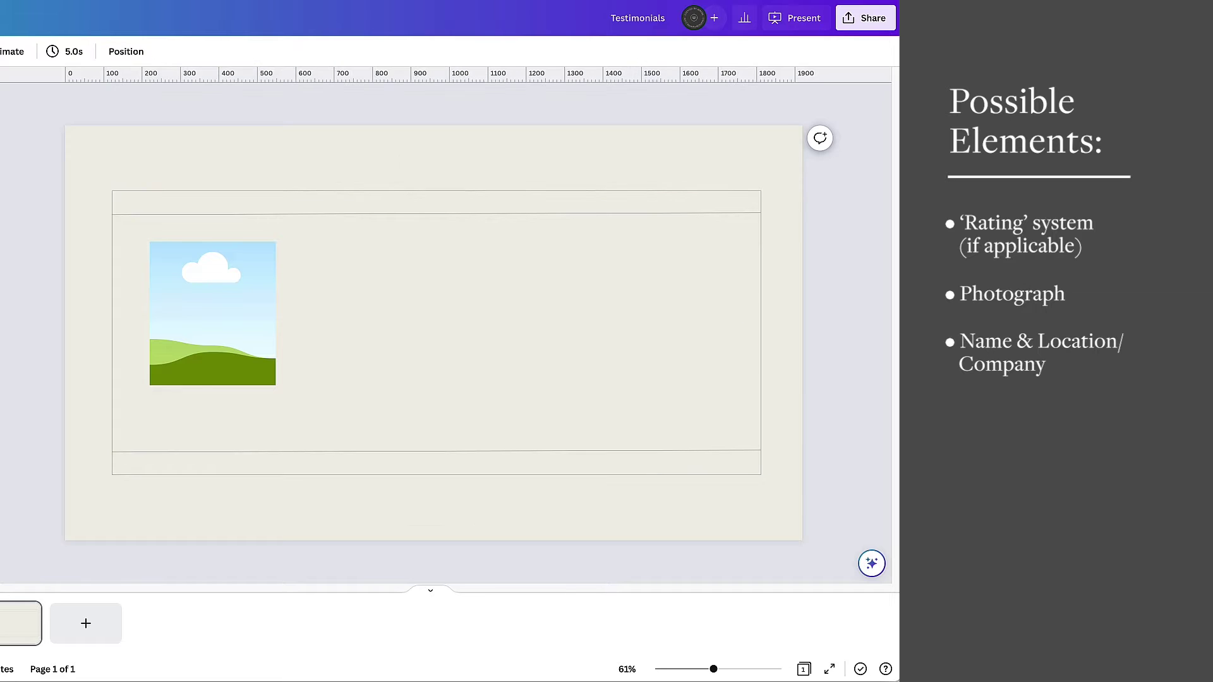
Step: Add a heading and subheading text group plus a five-star rating beneath the picture
drag(12, 252, 198, 407)
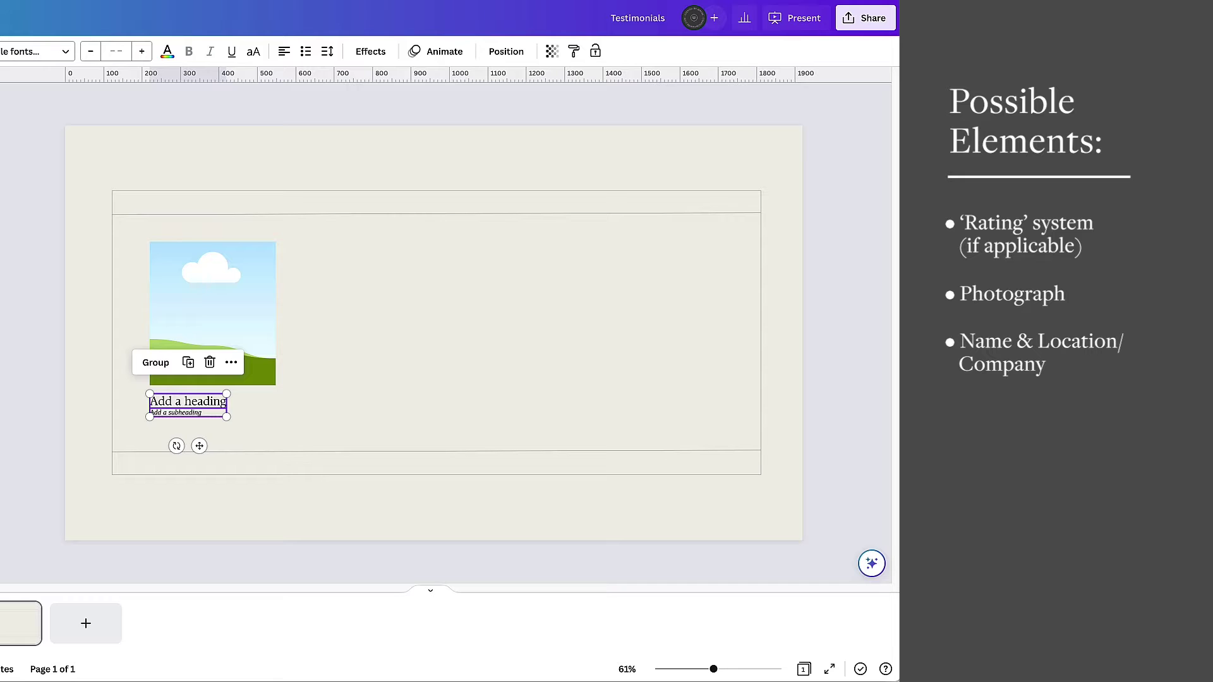
click(13, 265)
drag(590, 338, 187, 398)
click(218, 460)
drag(228, 466, 200, 412)
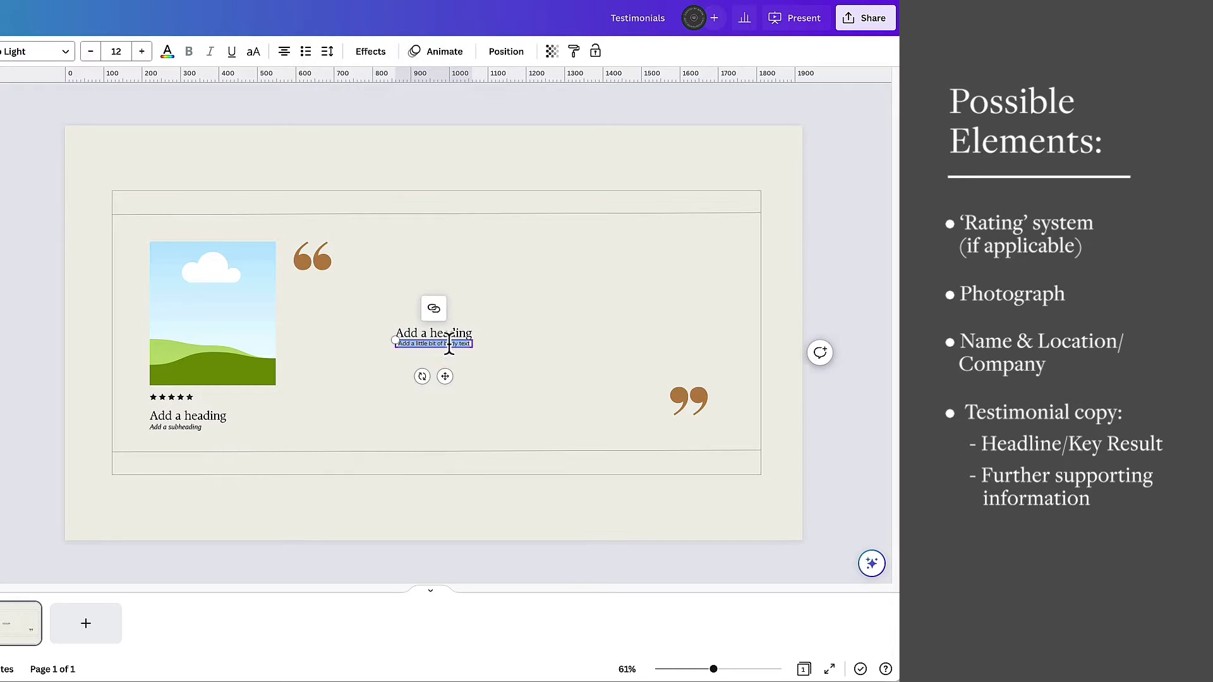
Step: Move the text group beside the quote mark, widen the body text, and enlarge the text to 20.6
drag(449, 338, 703, 307)
click(371, 309)
click(356, 297)
click(379, 288)
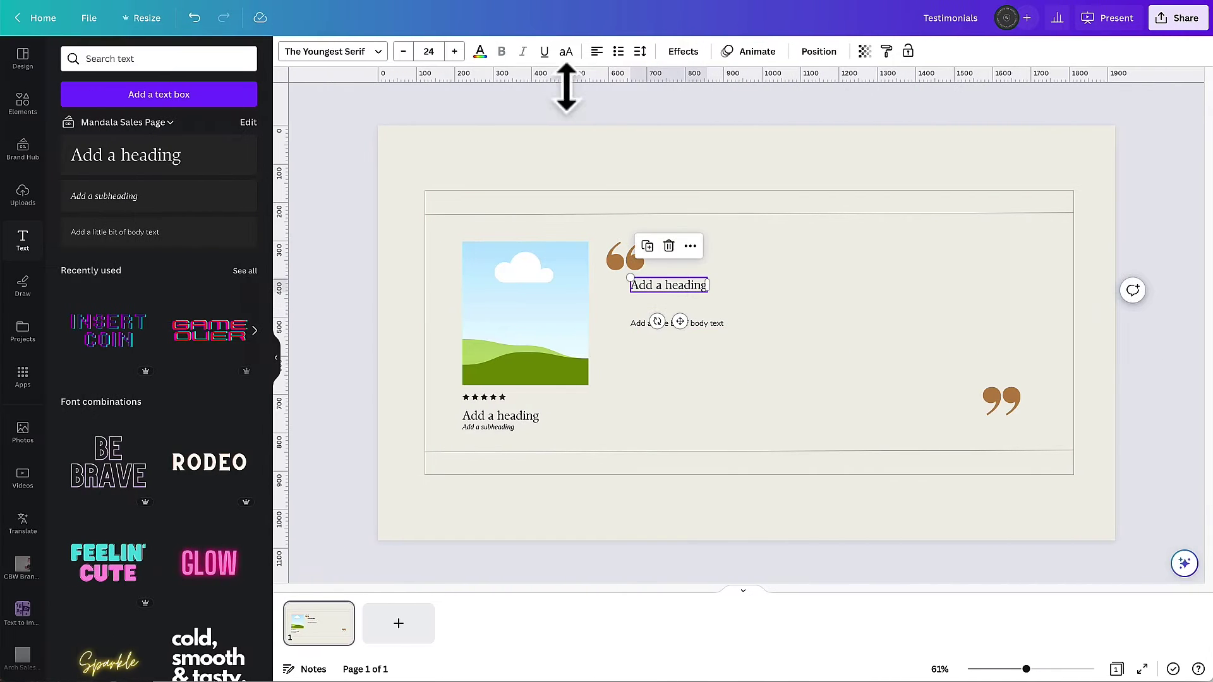
click(142, 52)
click(455, 52)
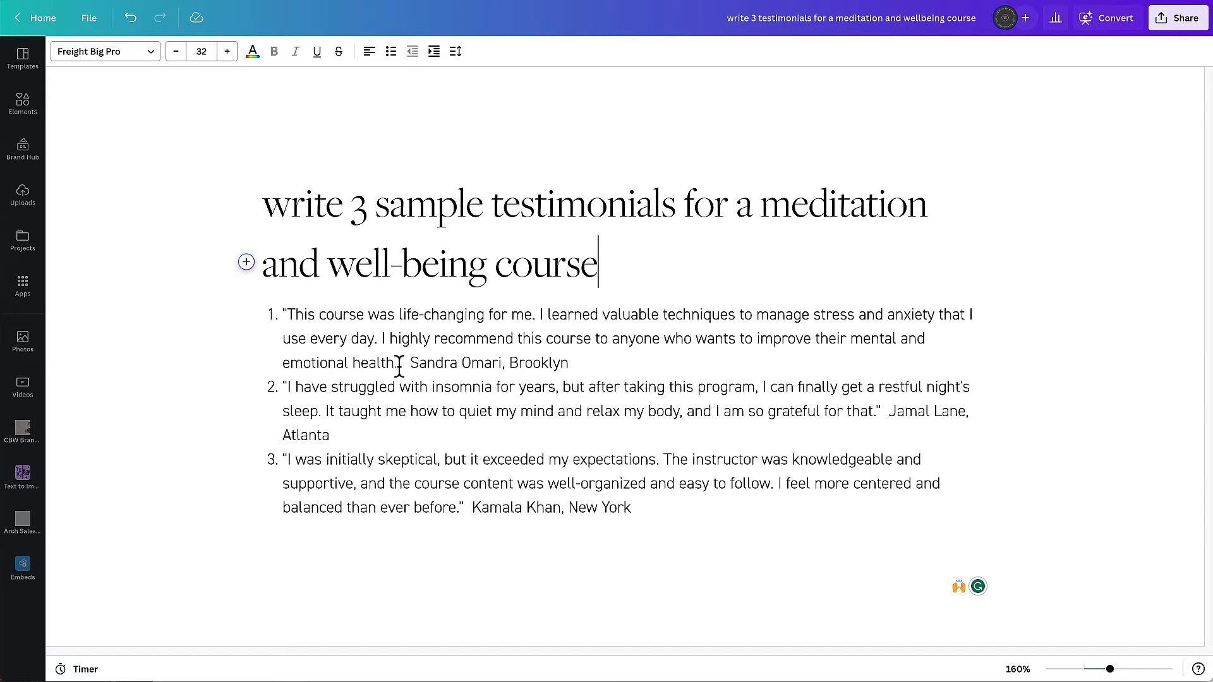
Step: Select the first meditation-course testimonial's quote text in the Canva Doc
drag(398, 365, 288, 314)
key(ctrl+c)
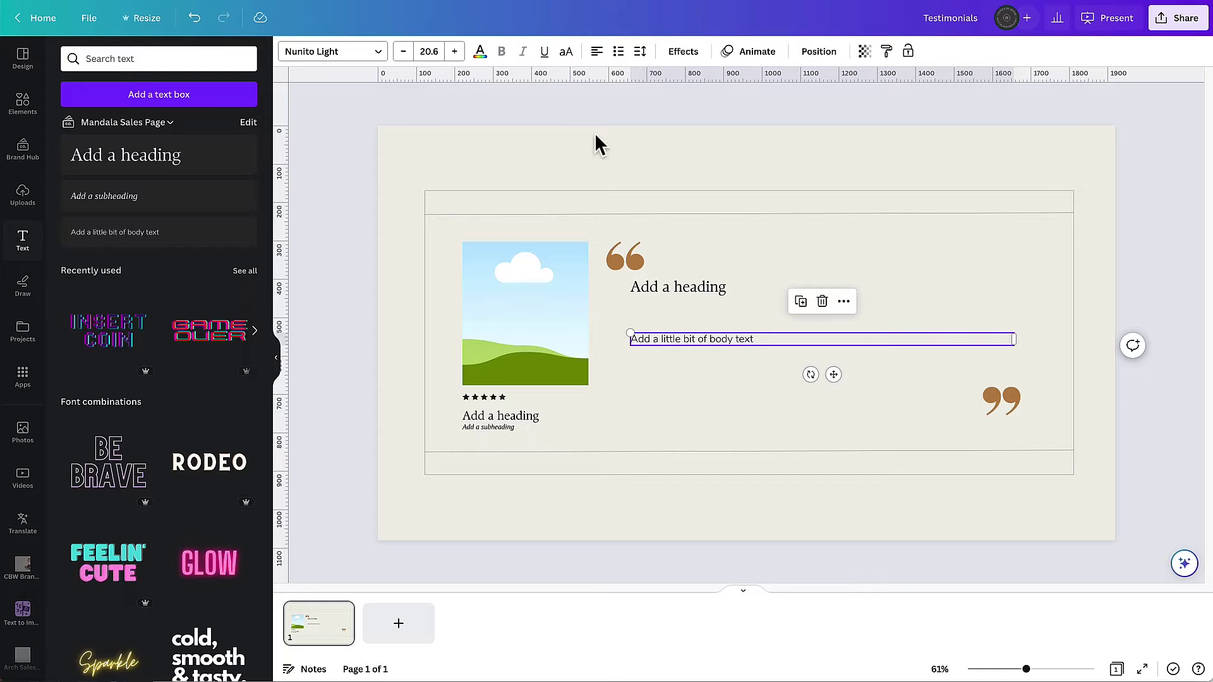
Step: Paste the testimonial as body text and move 'This course was life-changing for me.' into the heading
double_click(739, 340)
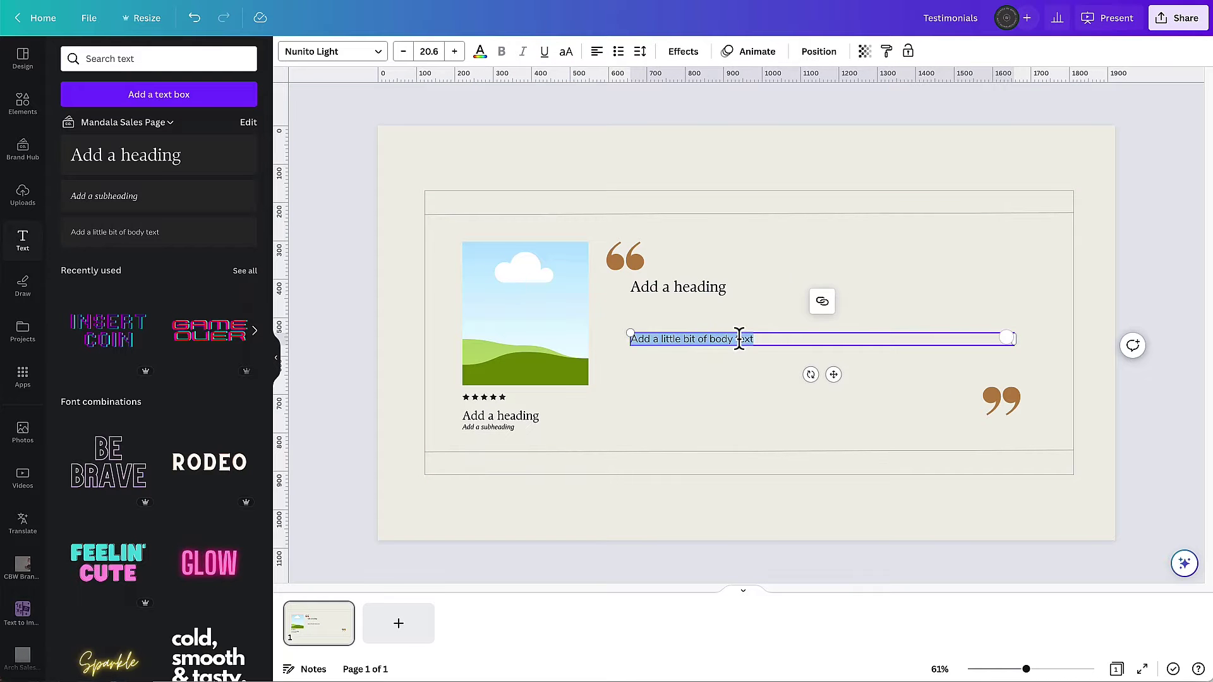
key(ctrl+v)
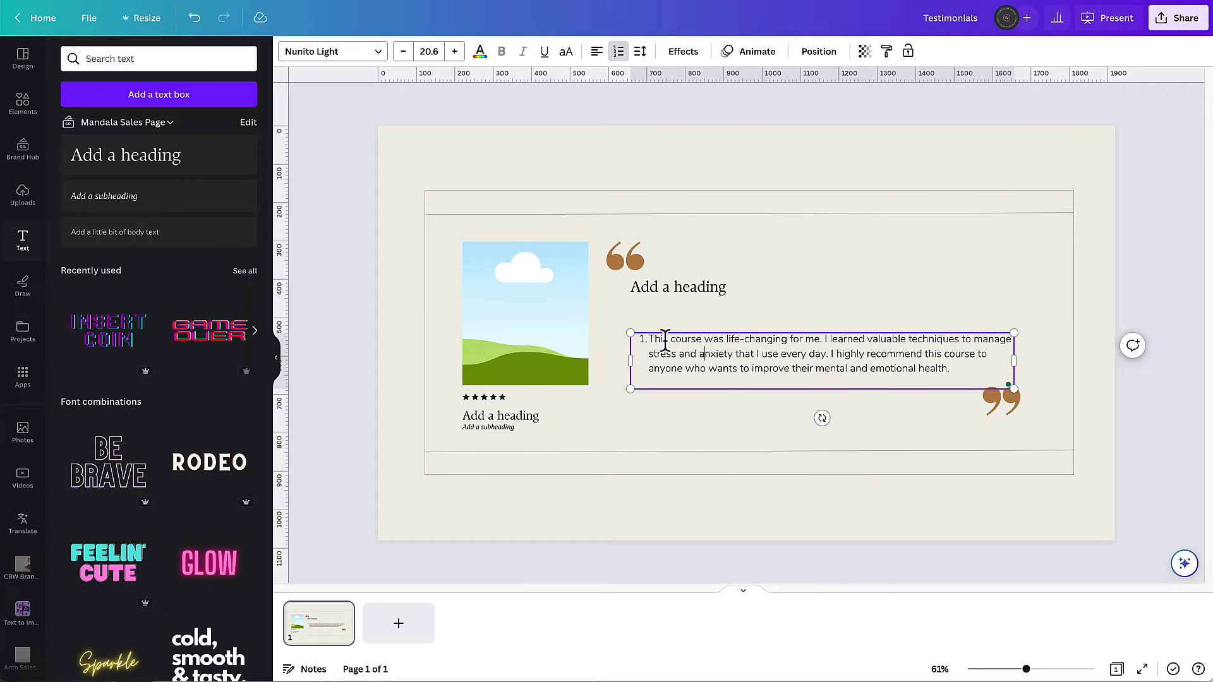
click(619, 56)
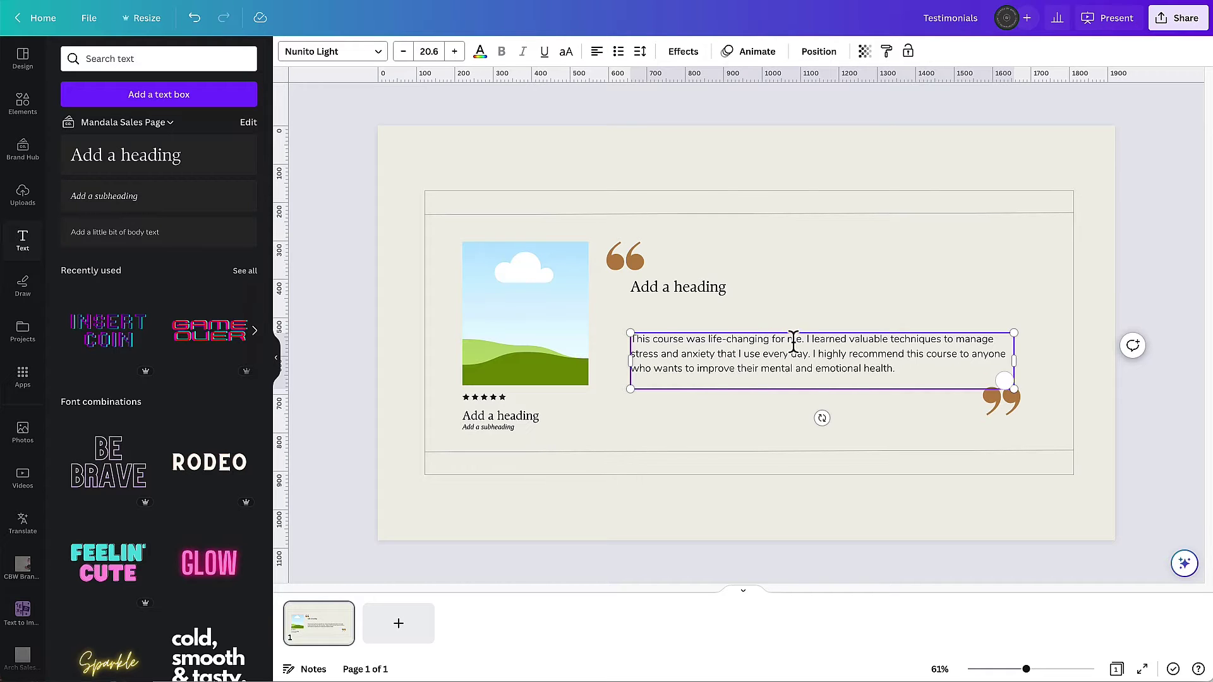
drag(805, 340, 632, 338)
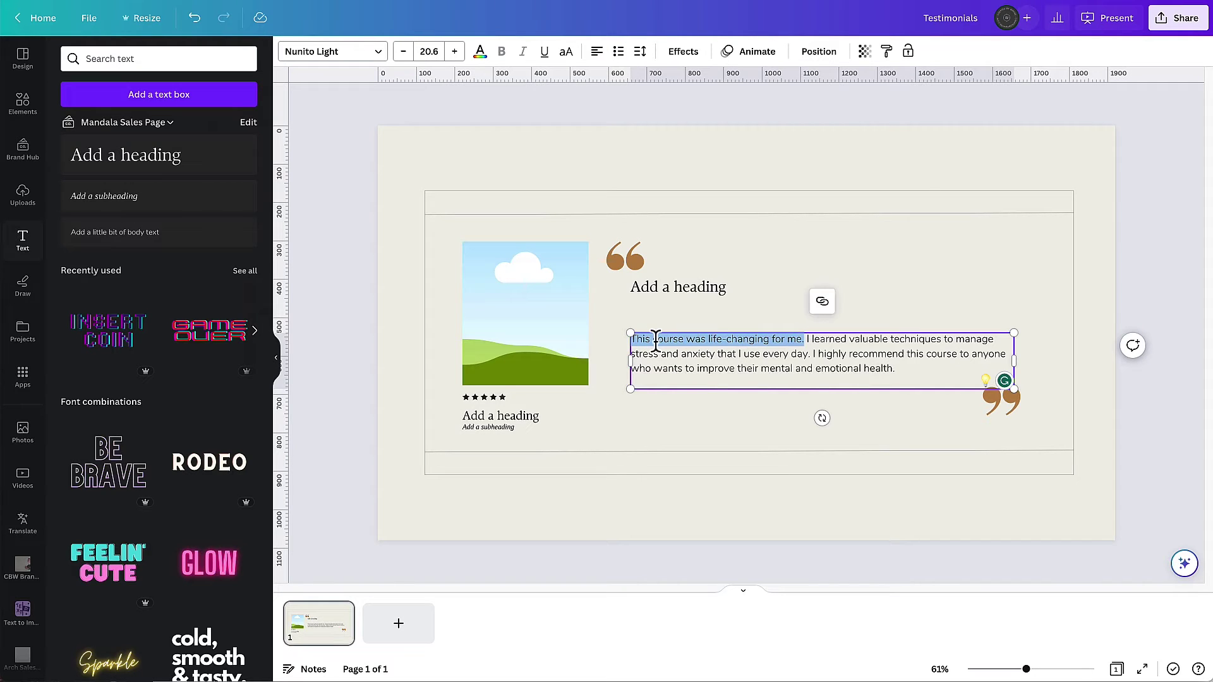
key(ctrl+x)
double_click(677, 285)
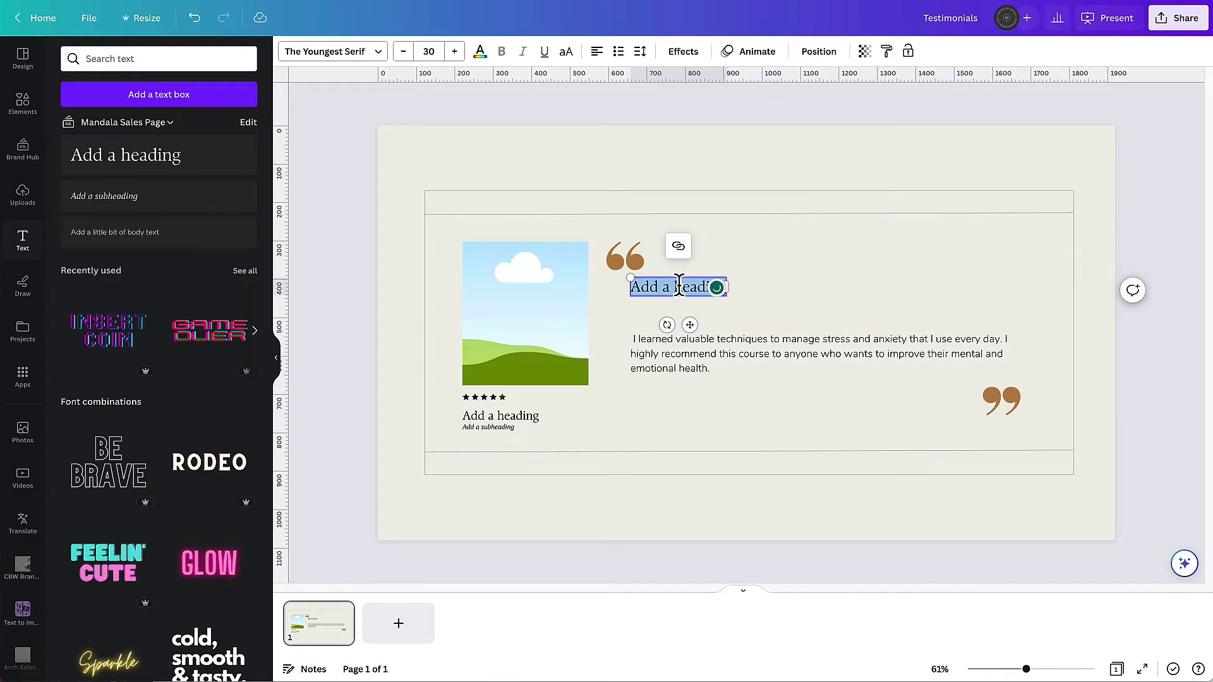
key(ctrl+v)
click(778, 260)
Step: Enlarge the heading, then move the paragraph directly beneath it and raise its size to 26.6
click(782, 285)
click(455, 51)
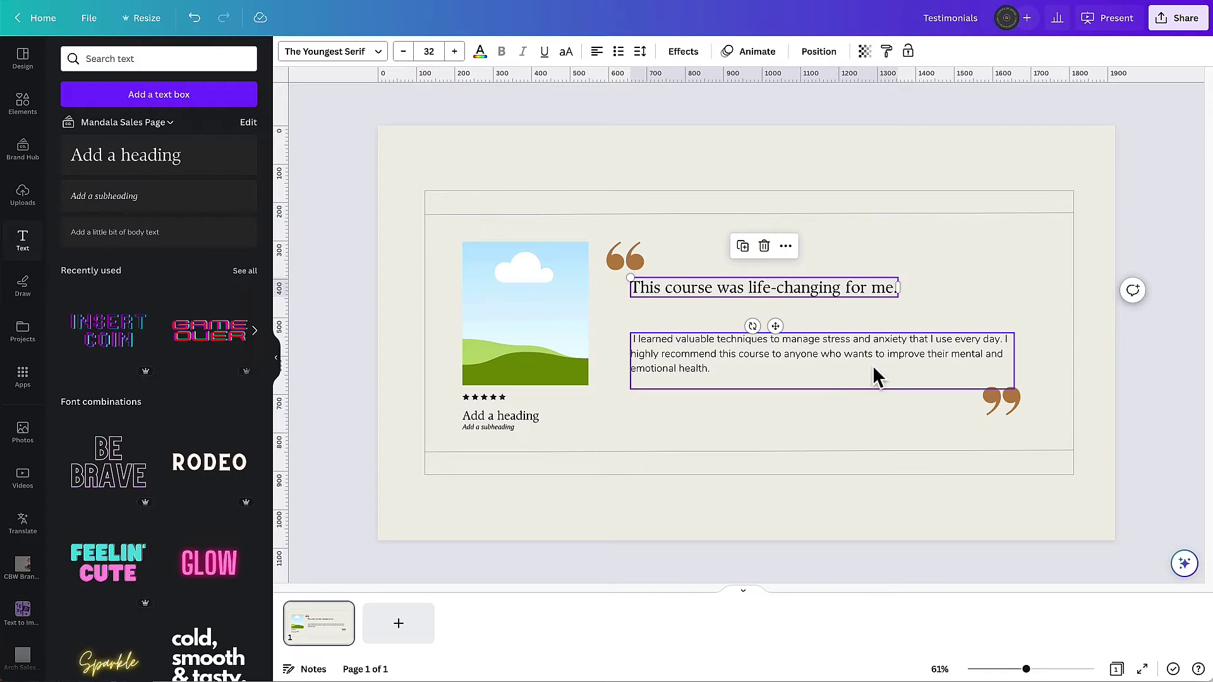
click(826, 346)
drag(825, 346, 821, 328)
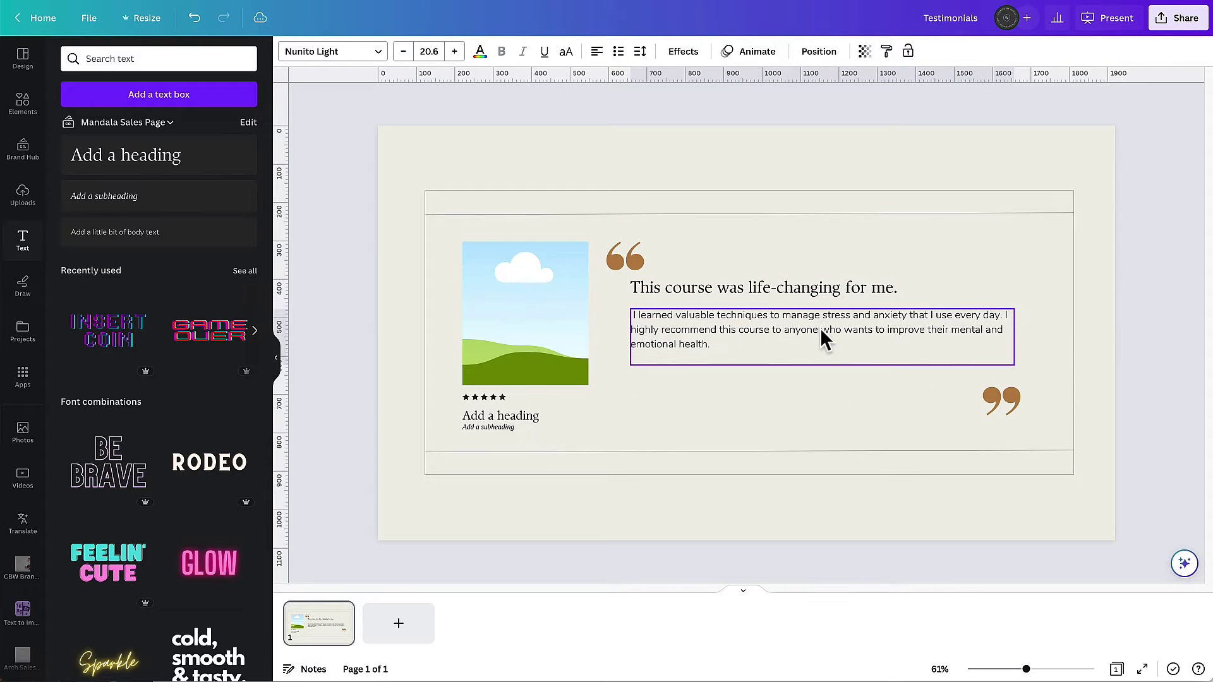
click(454, 52)
click(455, 51)
click(454, 51)
click(454, 51)
click(455, 51)
click(455, 51)
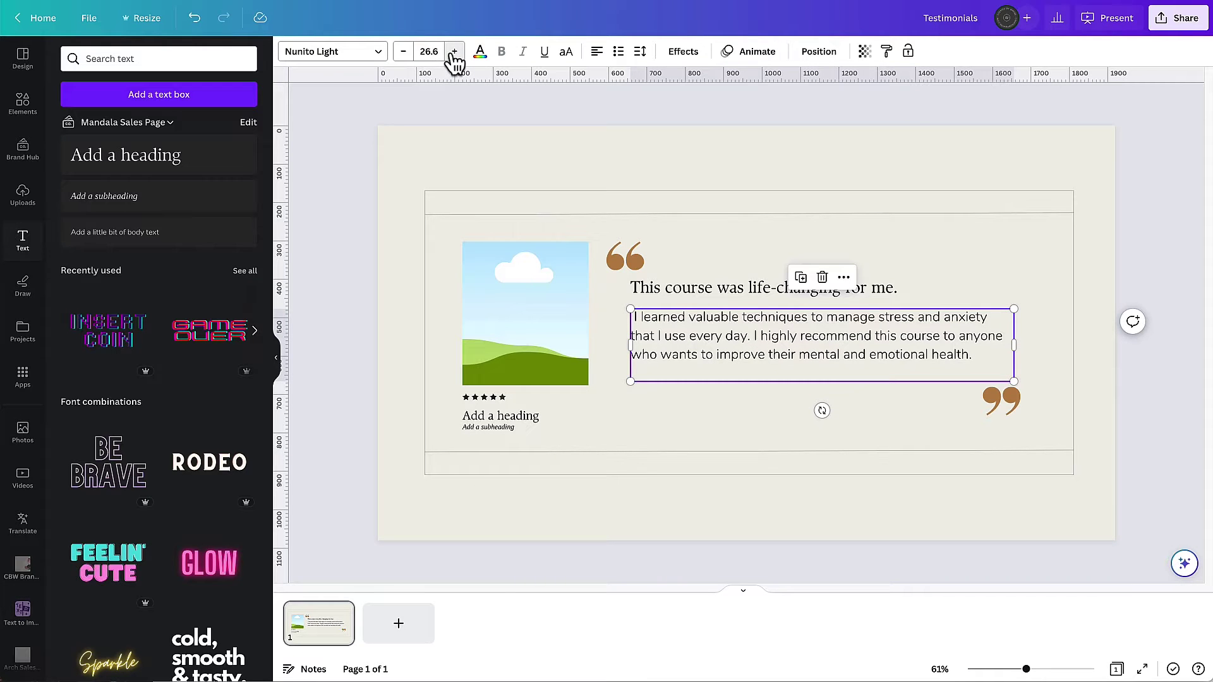
Step: Increase the heading size further, then select the text block and the closing quote mark
click(726, 292)
click(454, 51)
click(454, 51)
click(455, 51)
click(454, 52)
shift+click(708, 357)
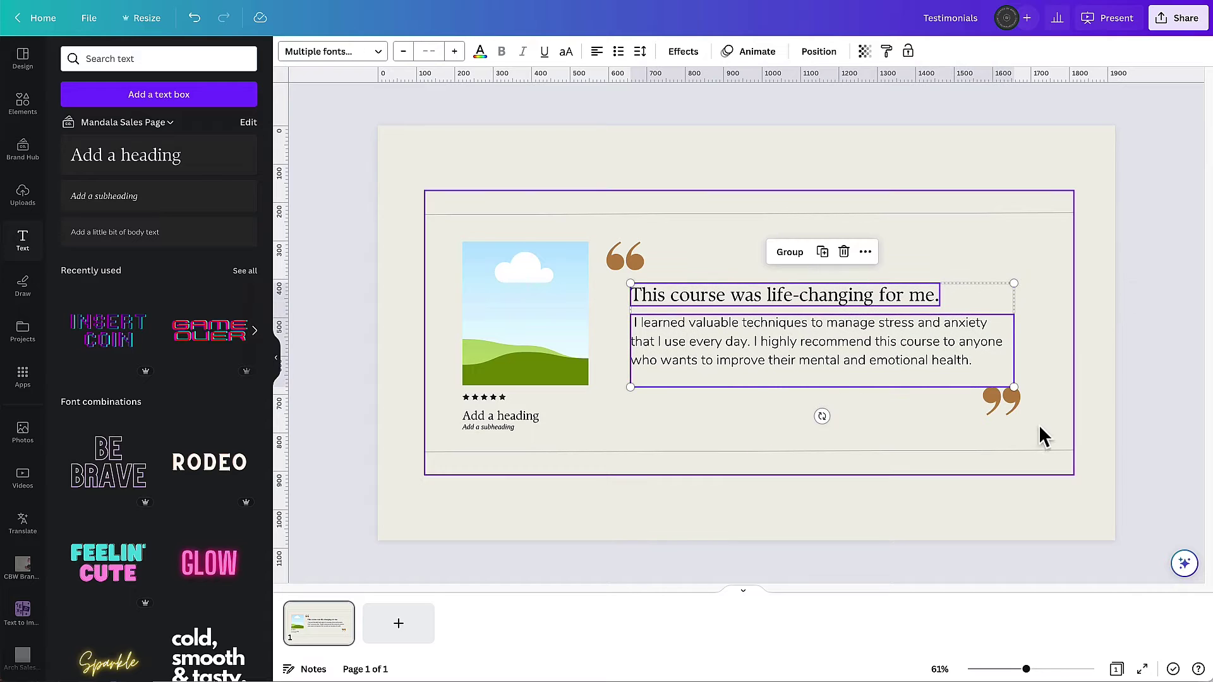
click(1019, 412)
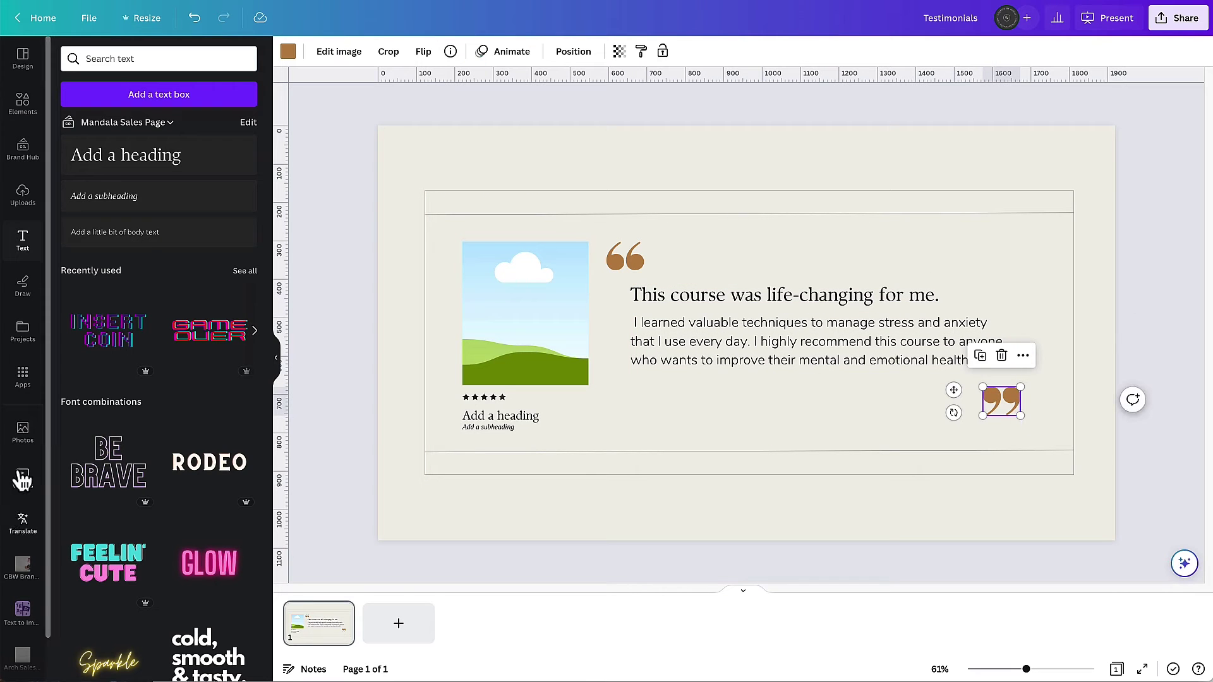
Step: Put the woman's photo from recent Photos into the image frame and reposition it
click(24, 432)
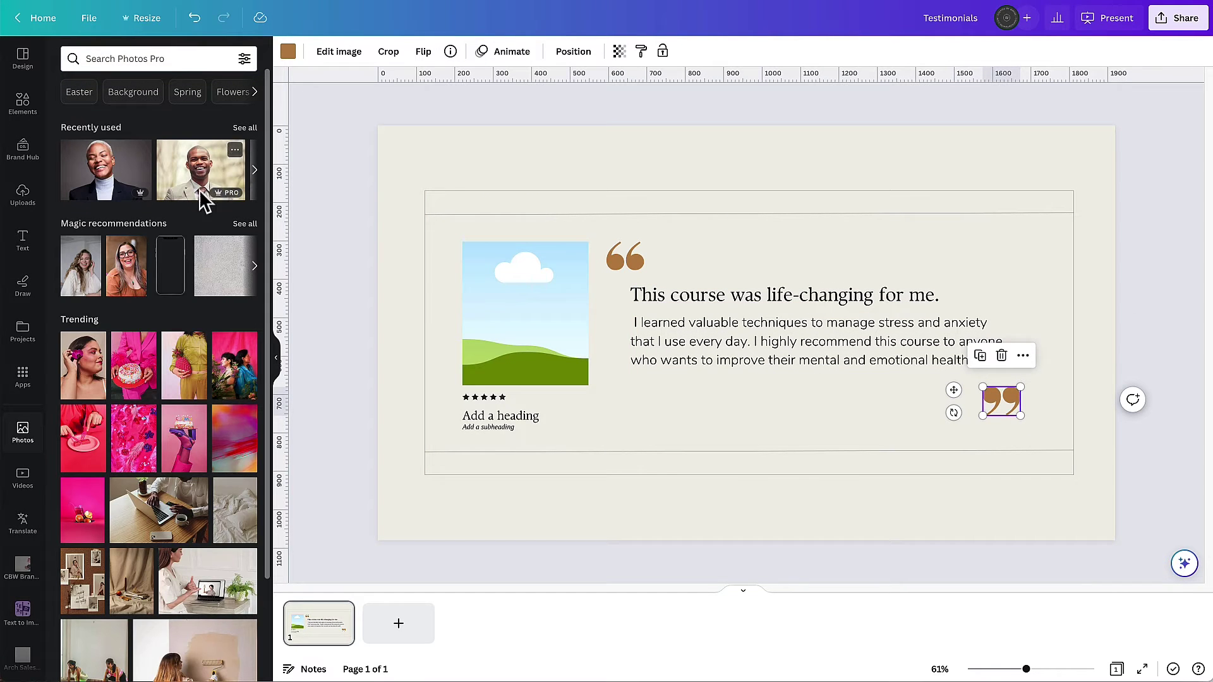
click(245, 127)
drag(244, 130, 456, 311)
double_click(515, 313)
click(358, 297)
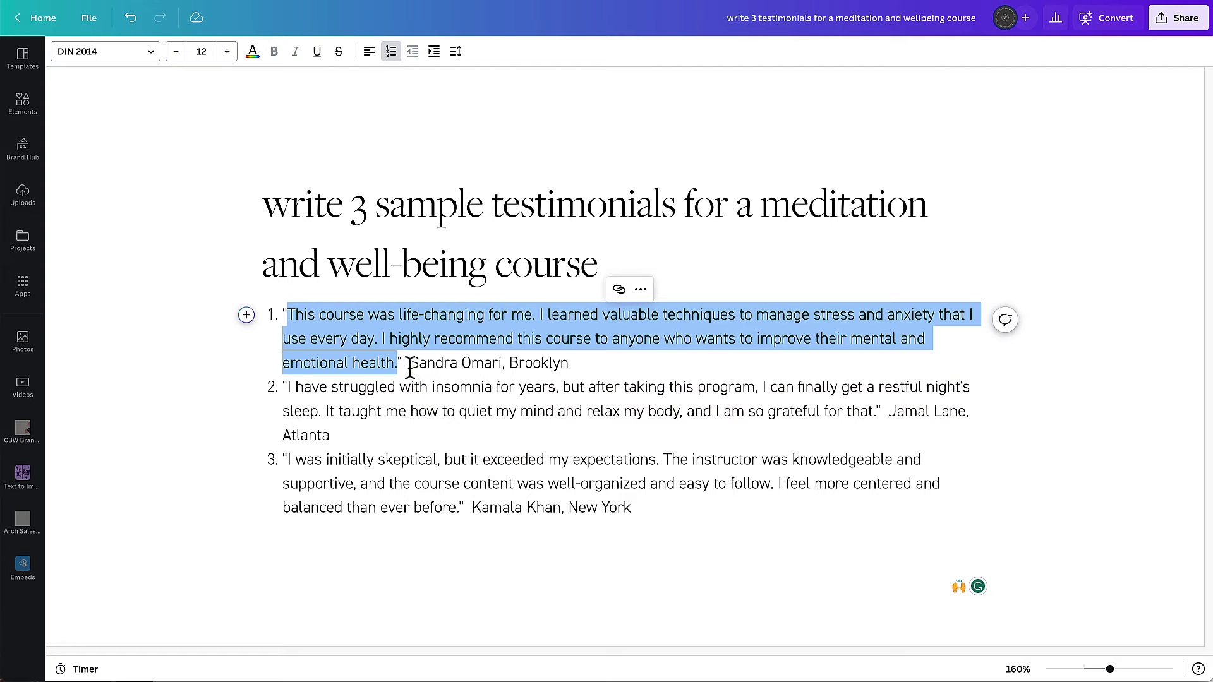
Step: Replace the placeholder heading under the stars with the reviewer's name and the subheading with Brooklyn
drag(412, 364, 502, 364)
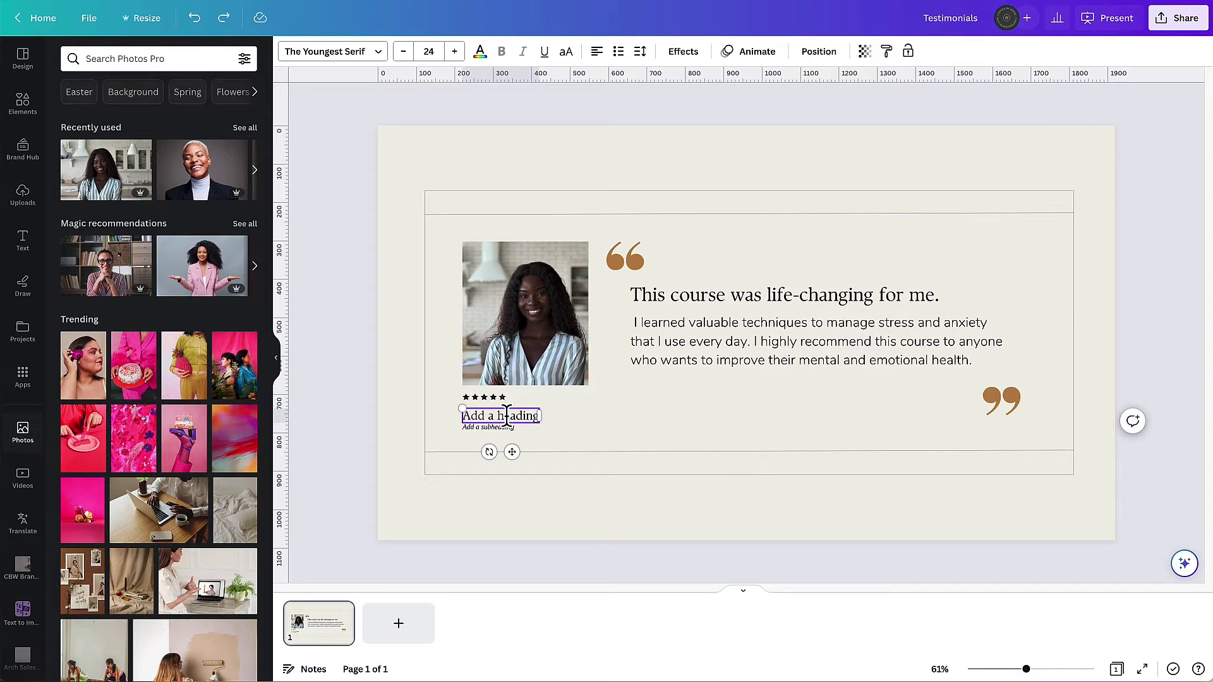
triple_click(507, 416)
key(ctrl+v)
triple_click(490, 427)
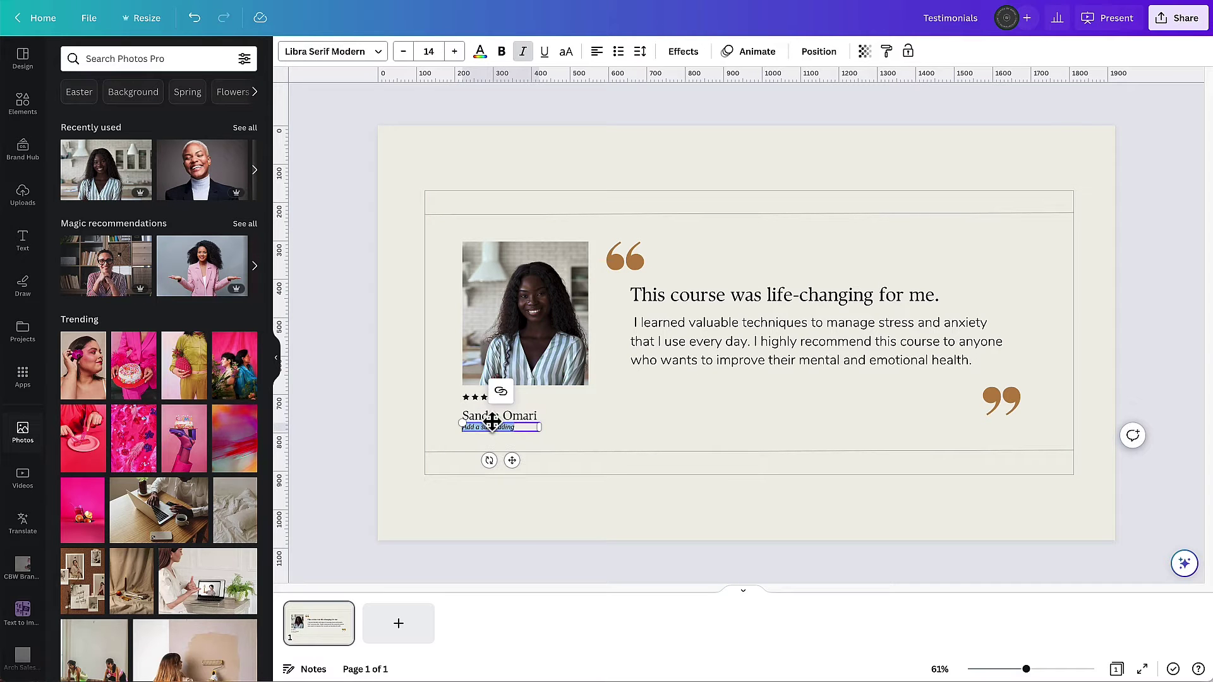
key(BackSpace)
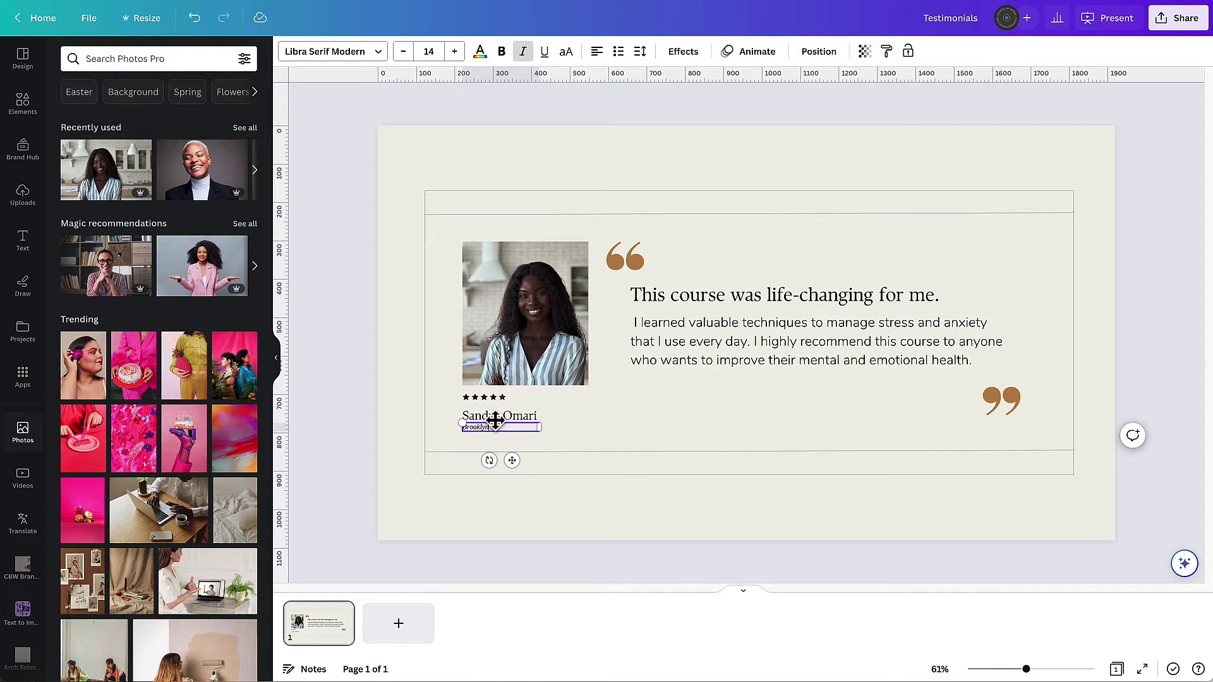
click(379, 506)
click(560, 420)
Step: Nudge the Brooklyn line down, then add the recently used arrow shrunk to a small top-right icon
drag(499, 429, 501, 434)
click(1137, 218)
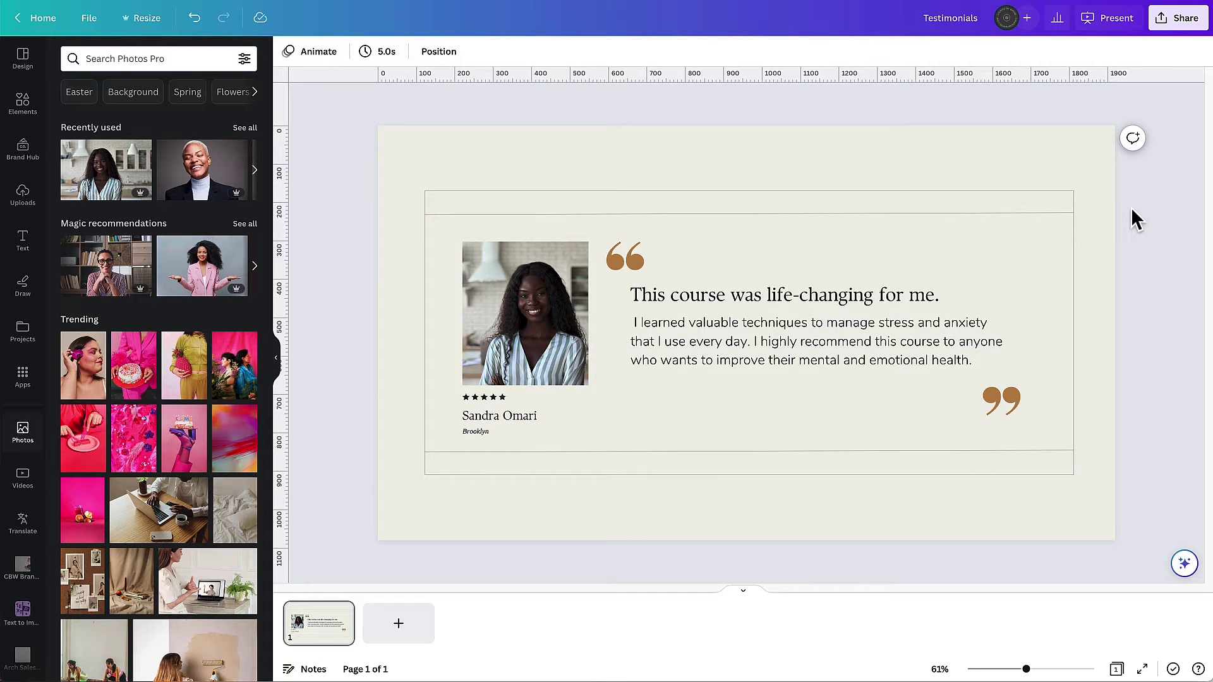
click(23, 106)
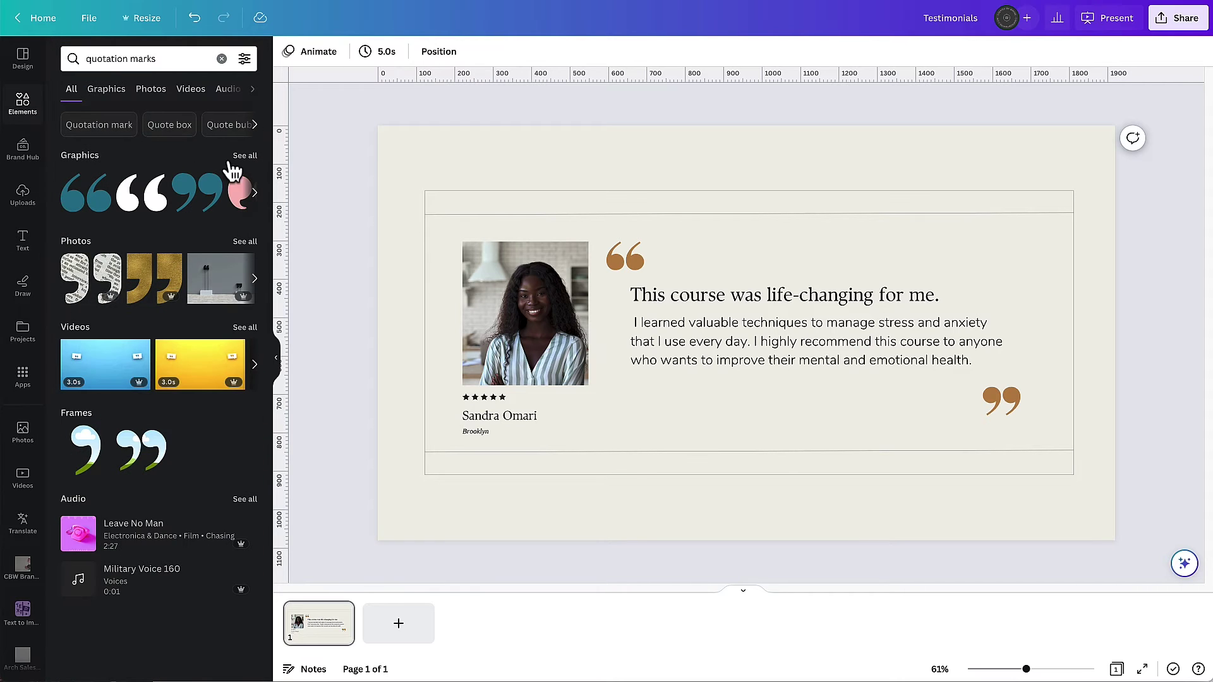
click(222, 59)
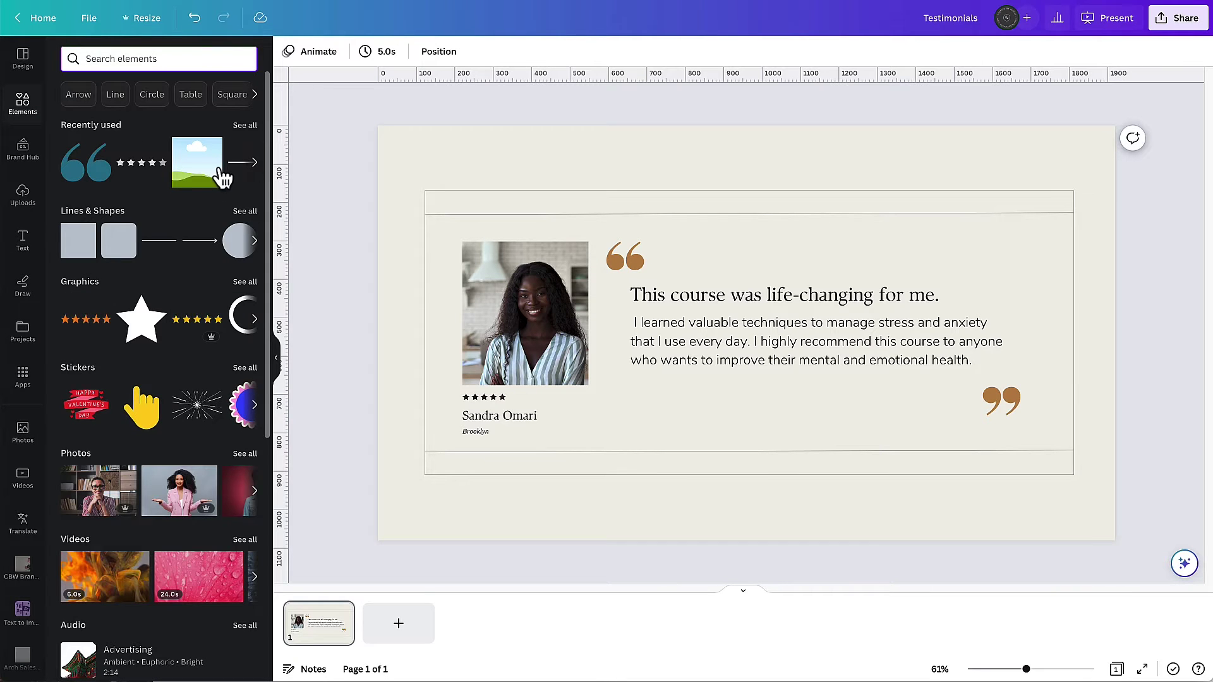
click(247, 126)
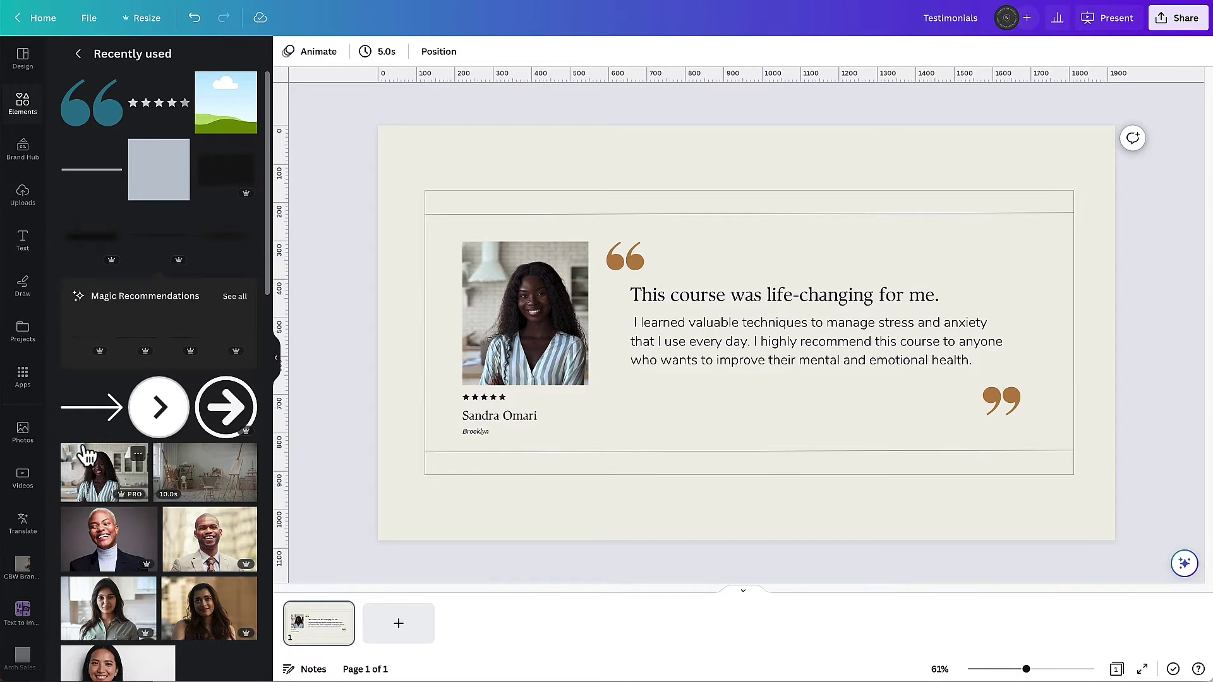
click(111, 417)
drag(901, 387, 1048, 209)
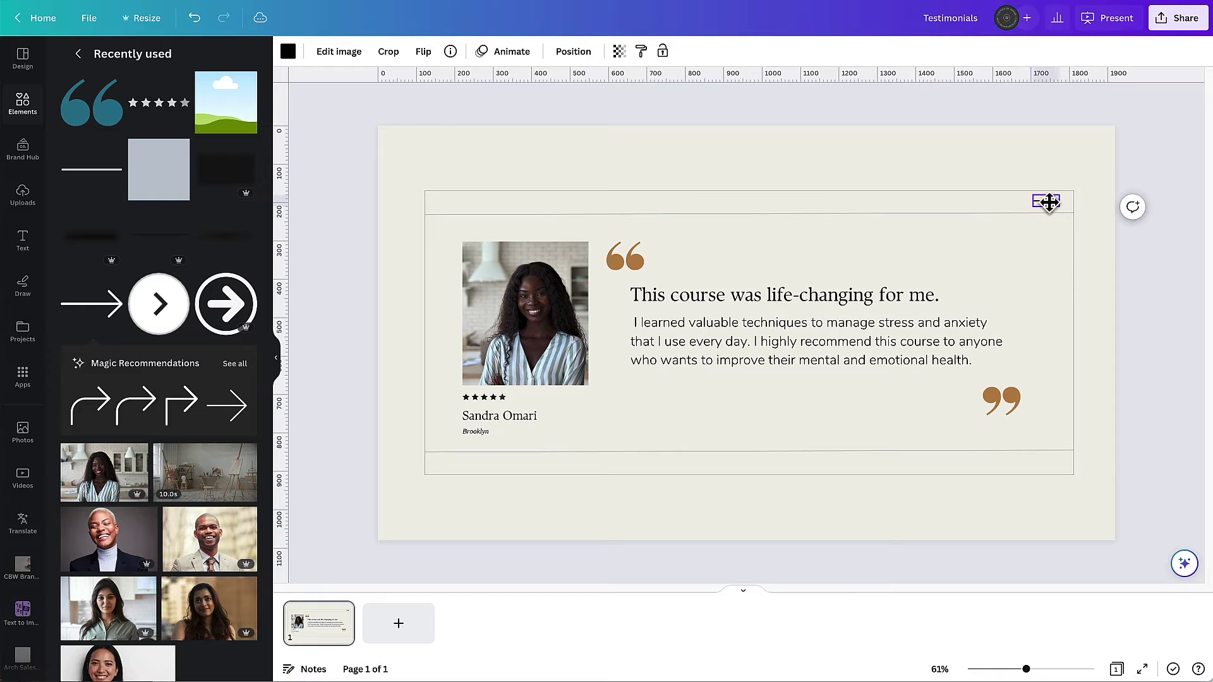
Step: Make the arrow grey, duplicate it, and place the copy pointing left at the top-left corner
click(1054, 202)
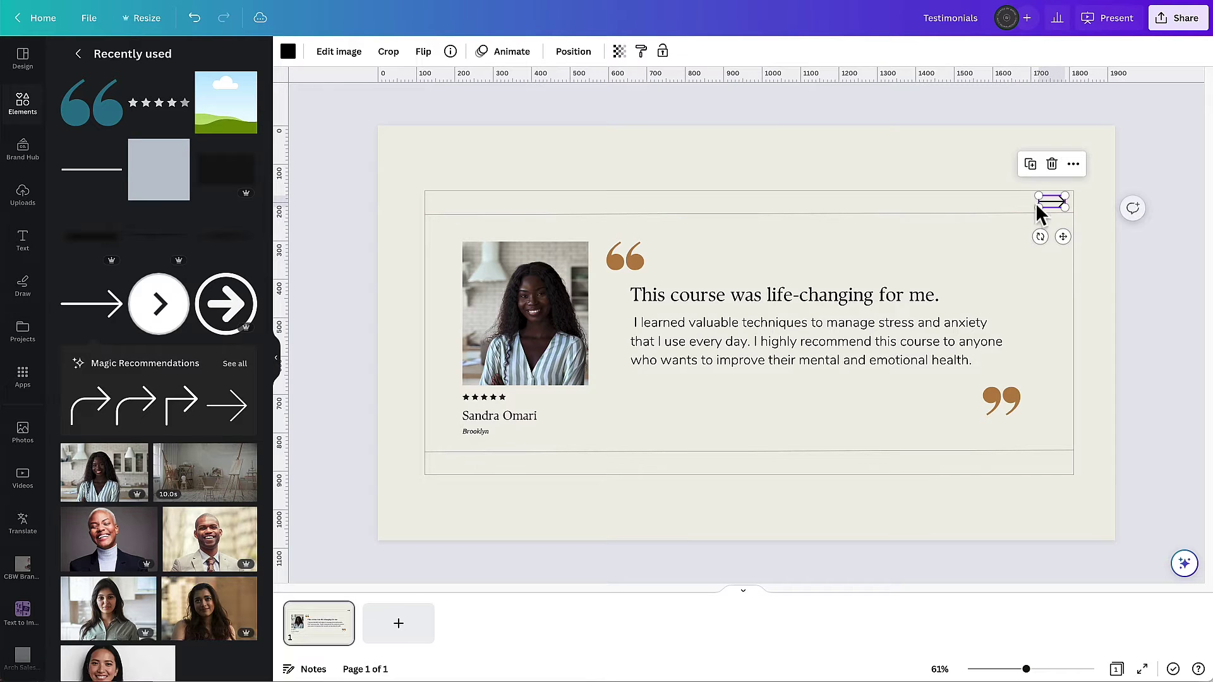
click(288, 52)
click(214, 134)
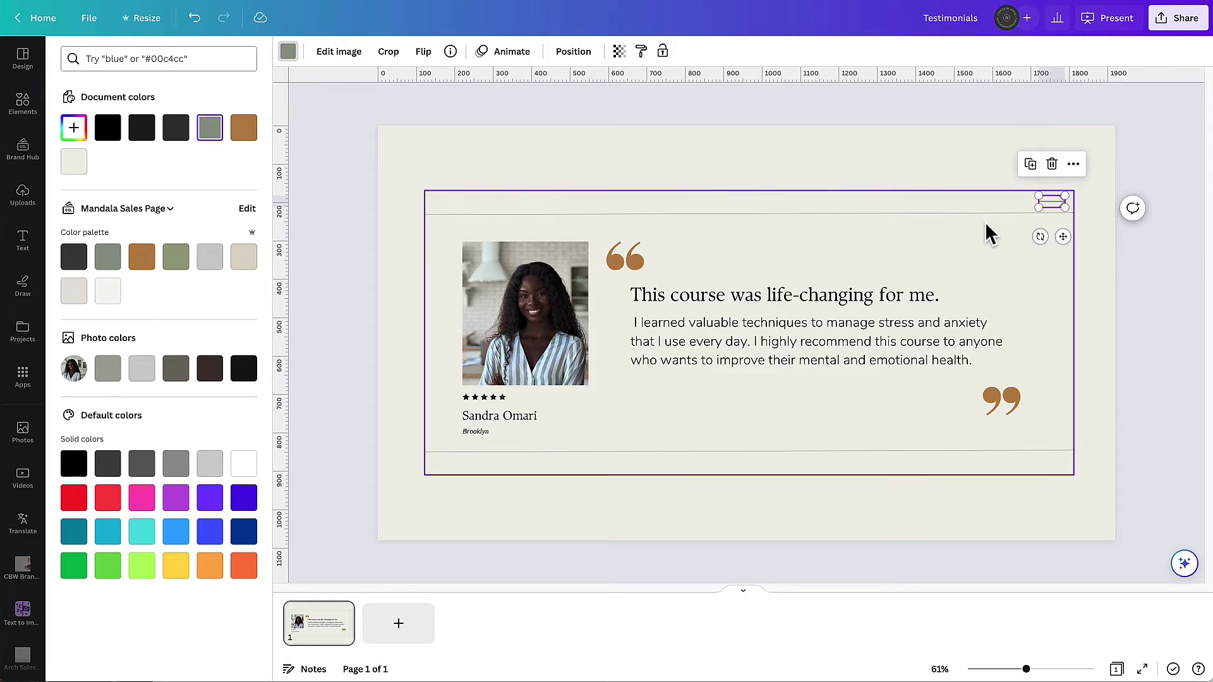
key(shift+Right)
key(shift+Down)
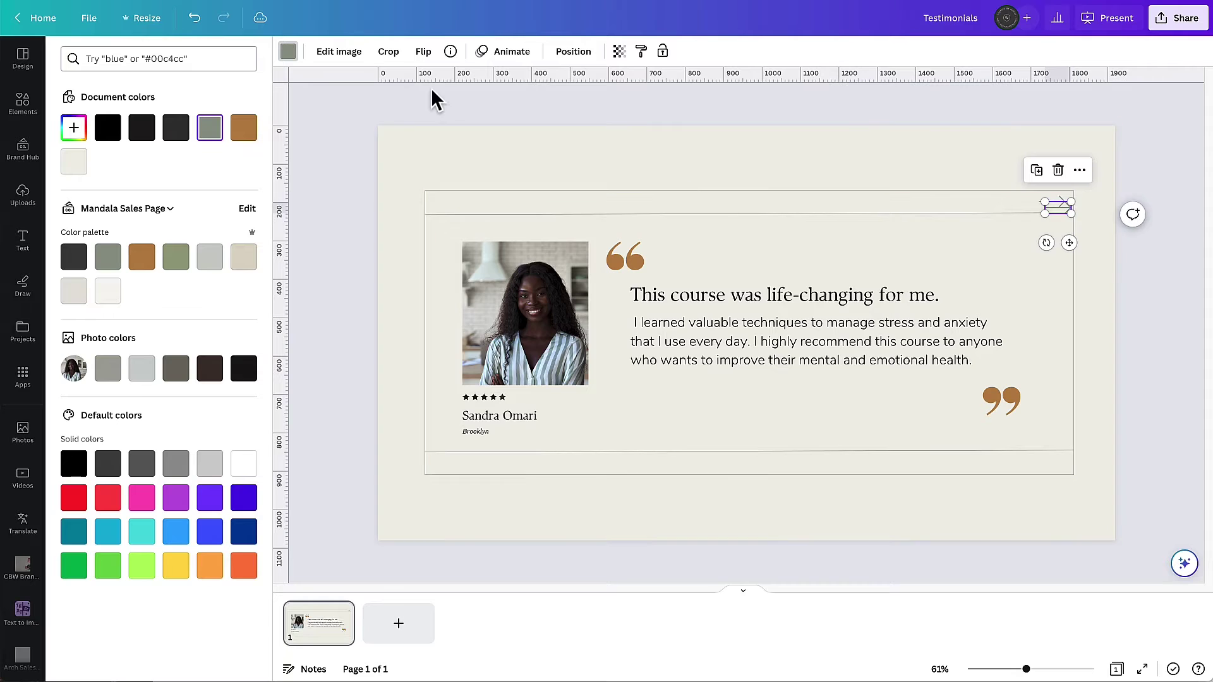
drag(1047, 242, 445, 203)
Step: Add a circle and shrink it to a small 72×72 brown dot
click(633, 155)
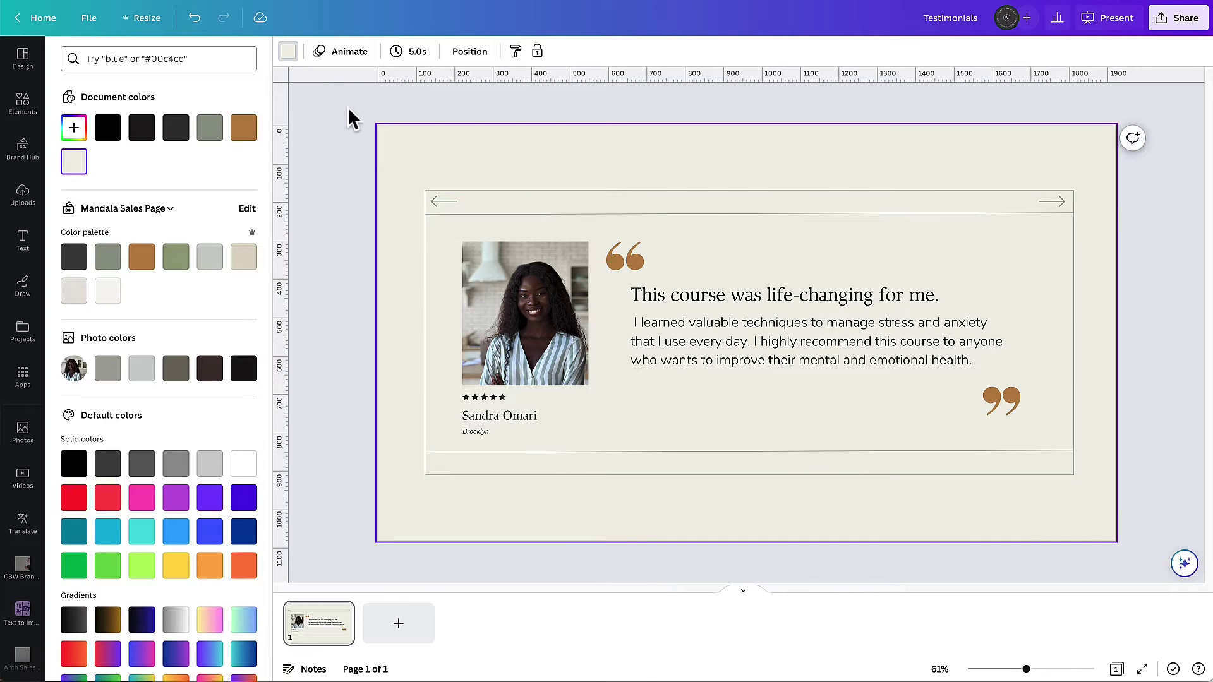
click(22, 101)
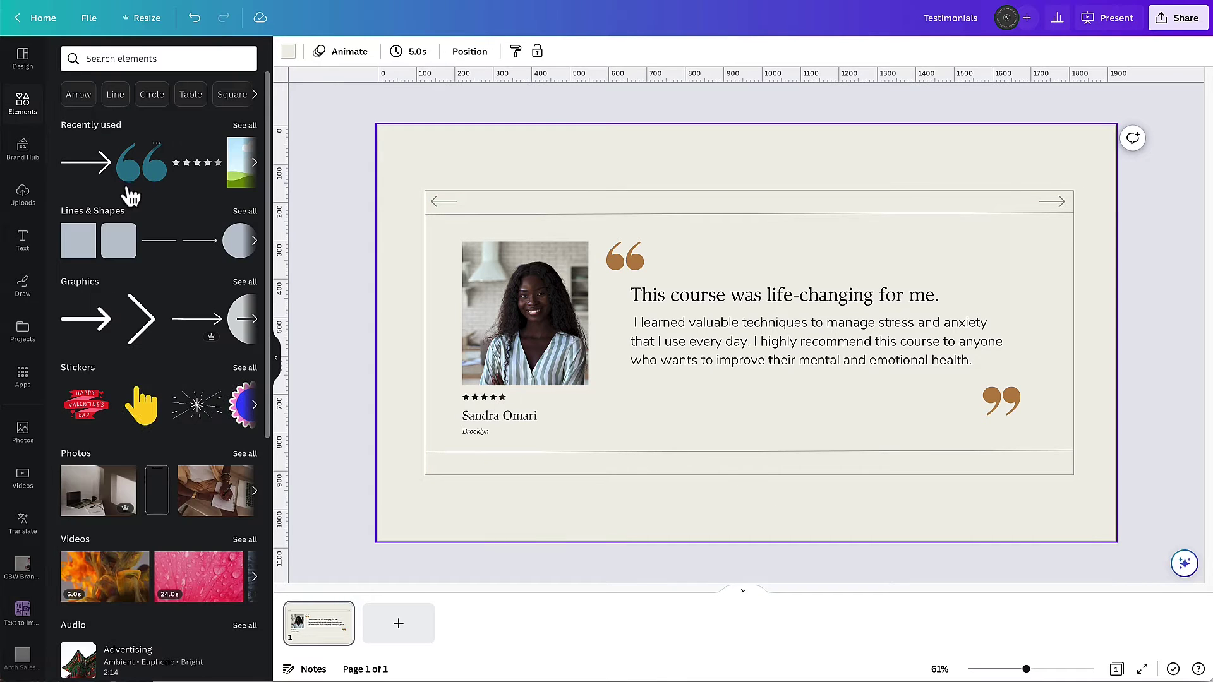
click(235, 243)
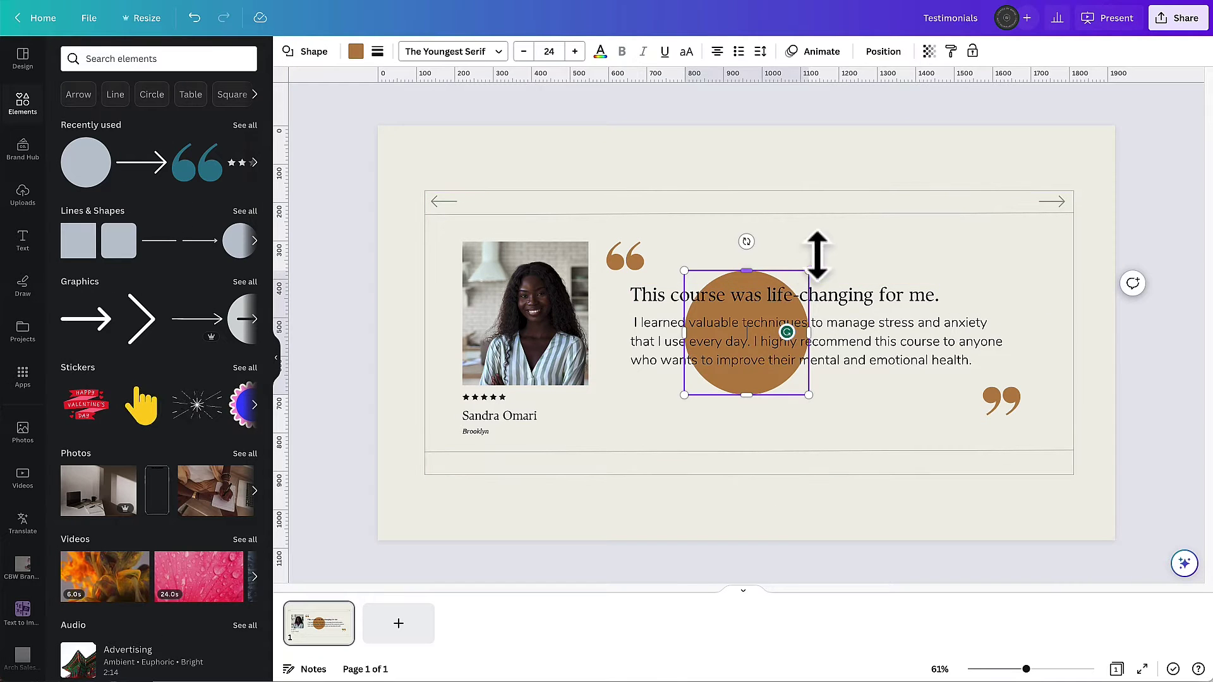
drag(810, 270, 696, 466)
click(929, 163)
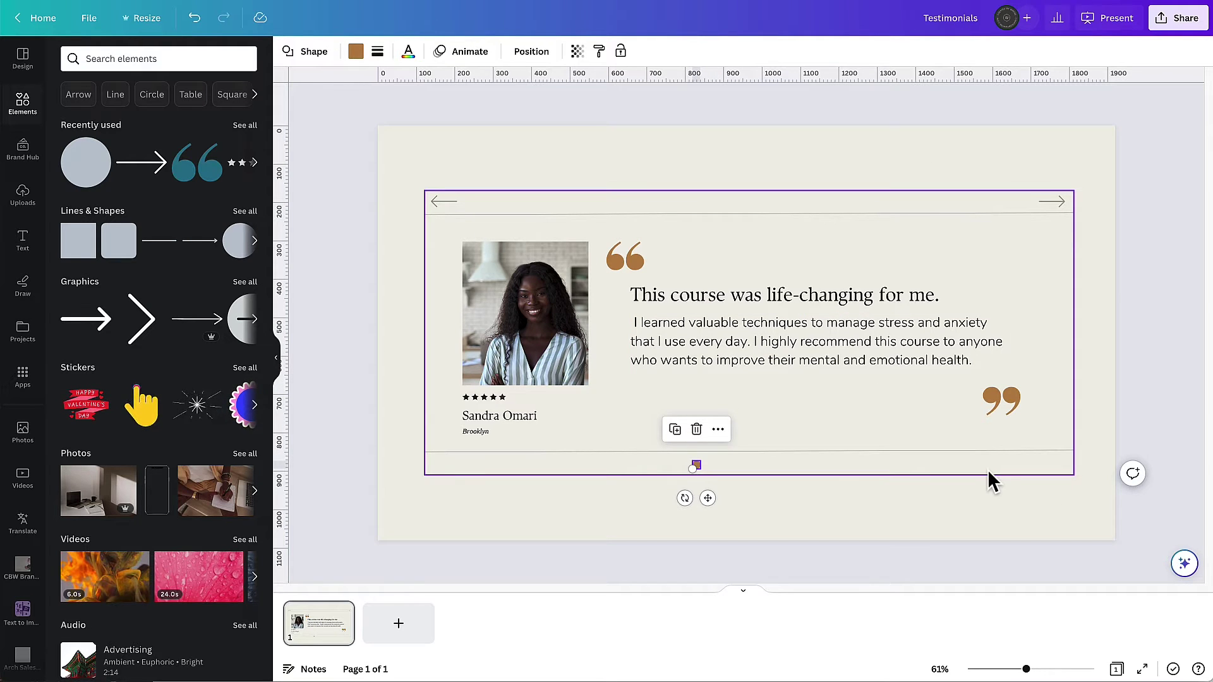
Step: Duplicate the dot into four, tidy them into an even row, and centre it on the bottom band
key(ctrl+d)
key(ctrl+d)
click(721, 509)
drag(716, 484, 738, 466)
drag(684, 495, 777, 484)
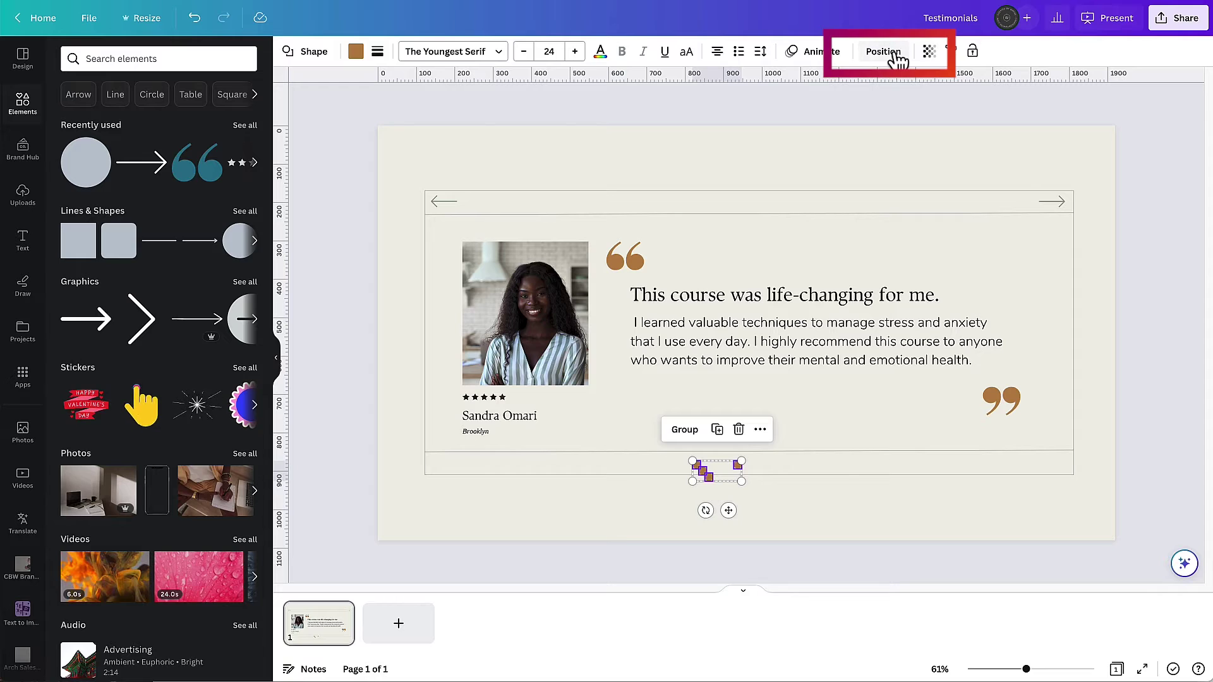
click(886, 53)
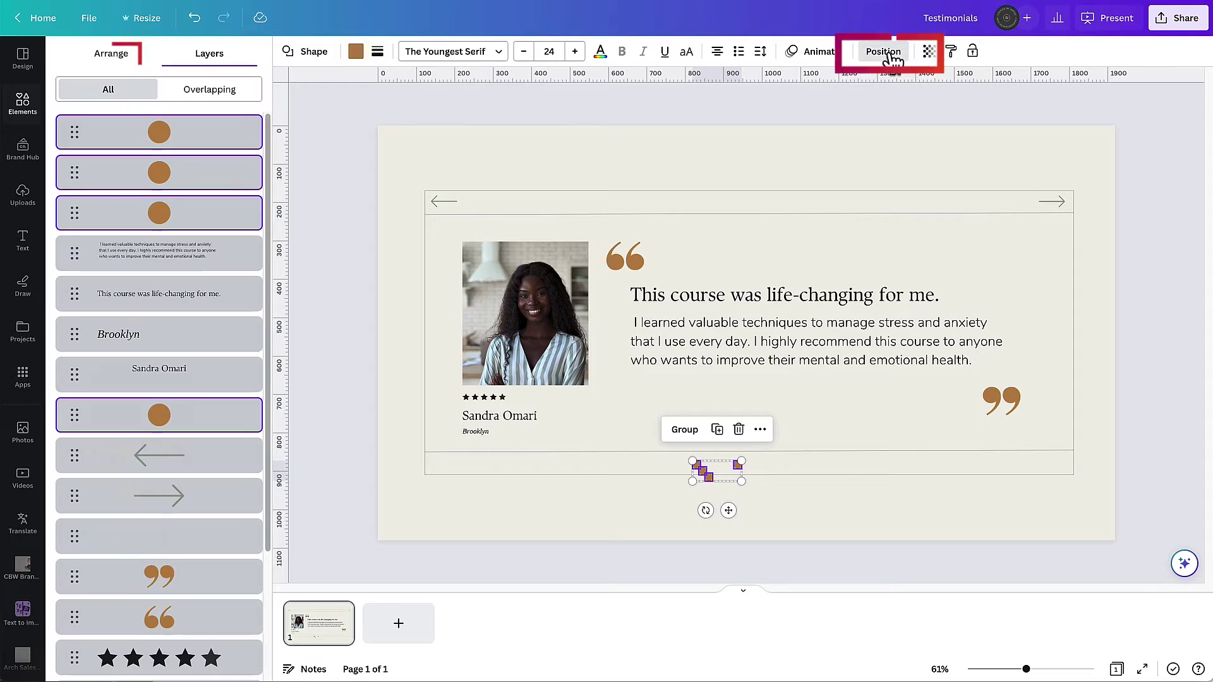
click(109, 57)
click(83, 298)
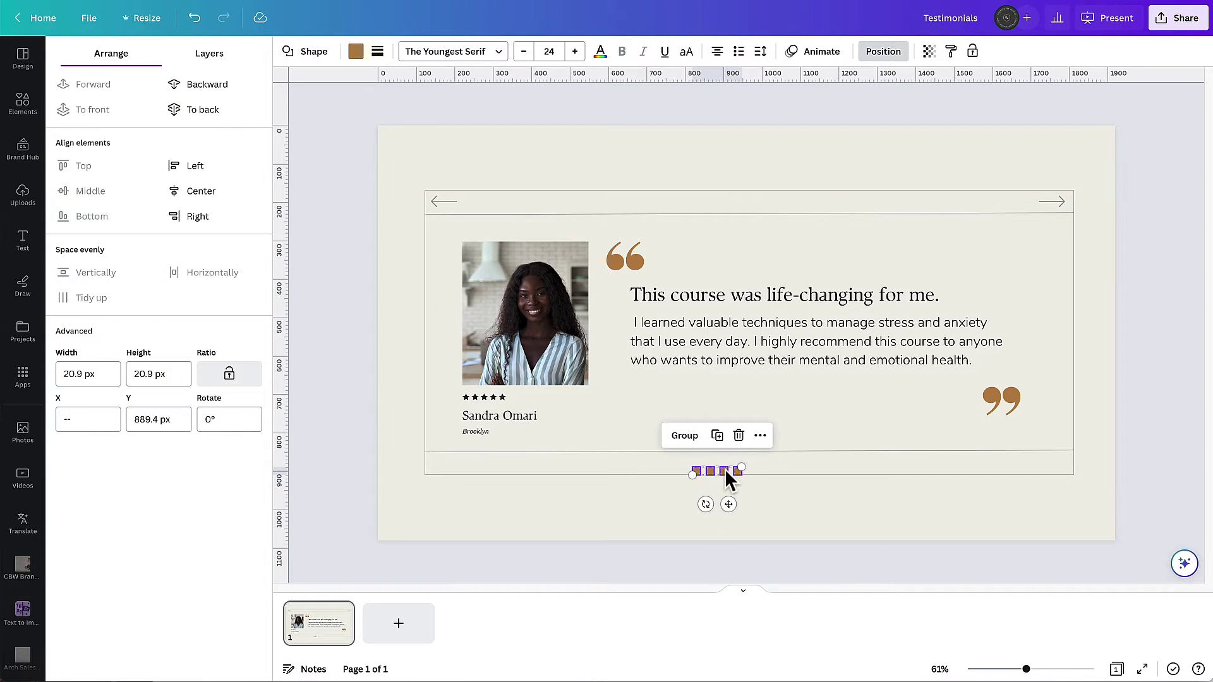
drag(727, 471, 757, 465)
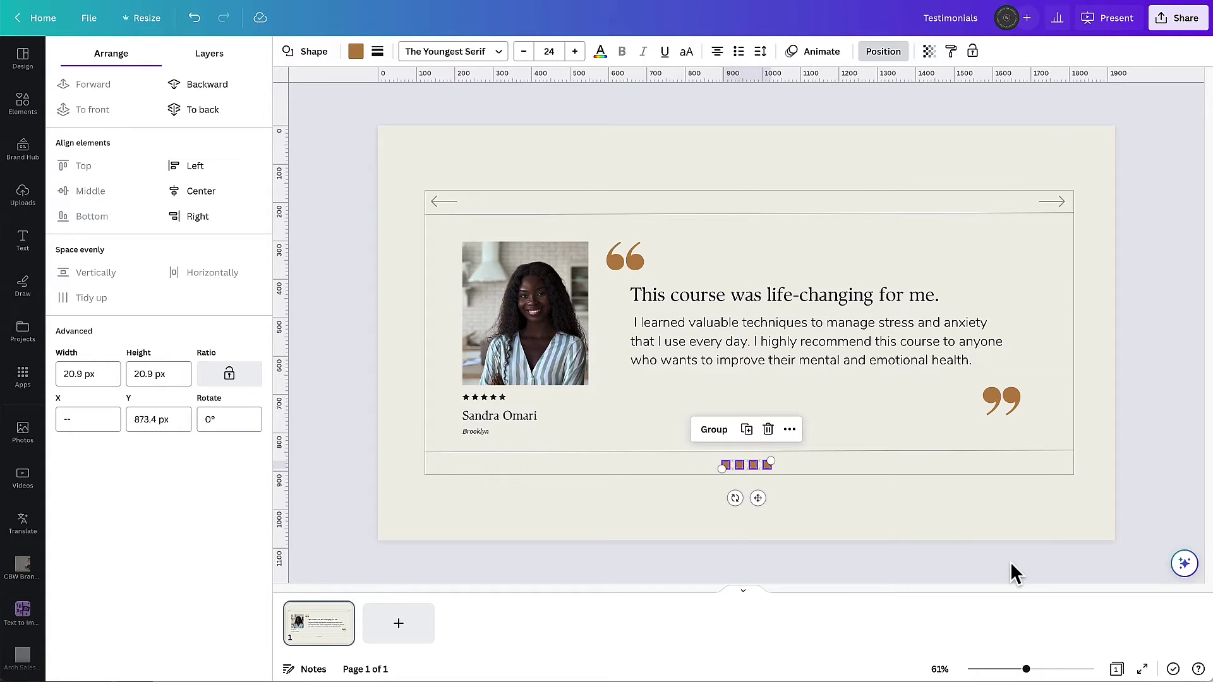
click(913, 524)
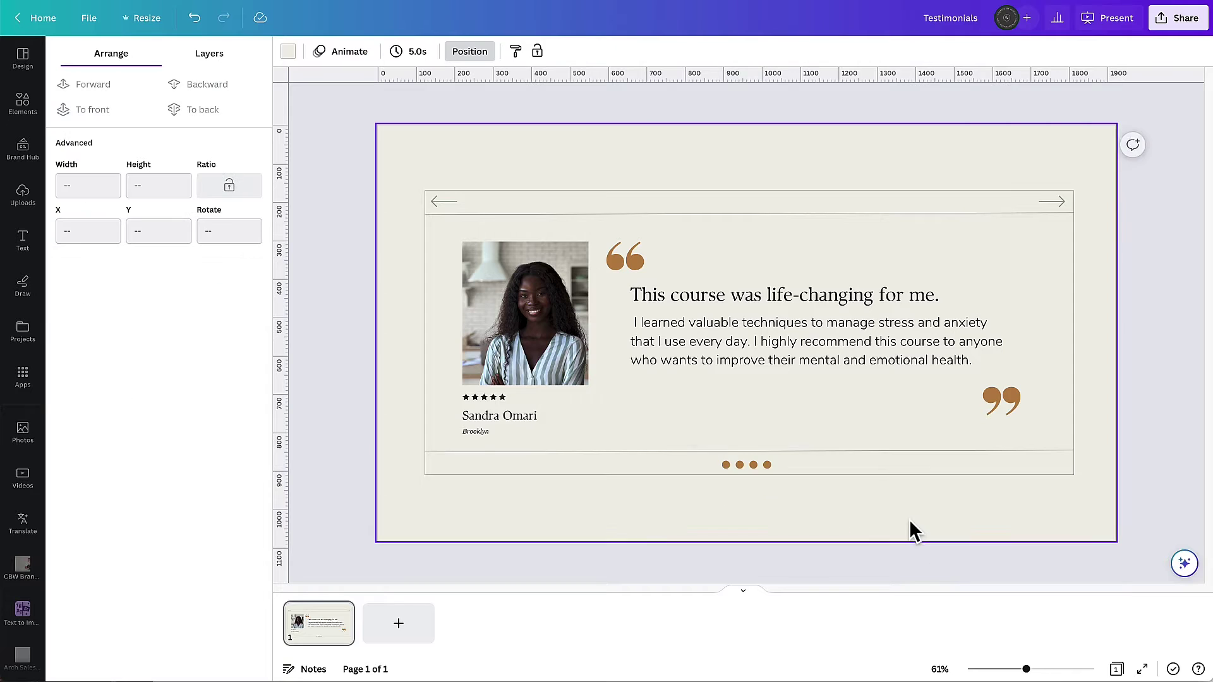
Step: Remove the fill from the second, third and fourth dots
click(740, 465)
shift+click(754, 465)
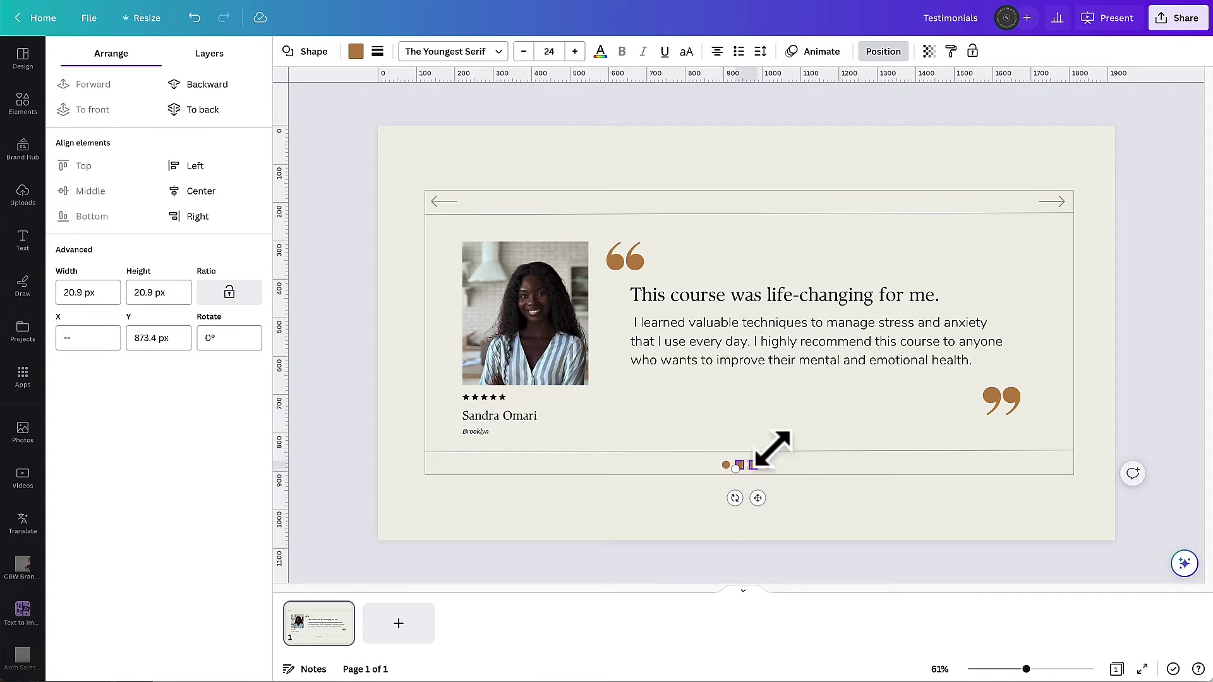
shift+click(767, 465)
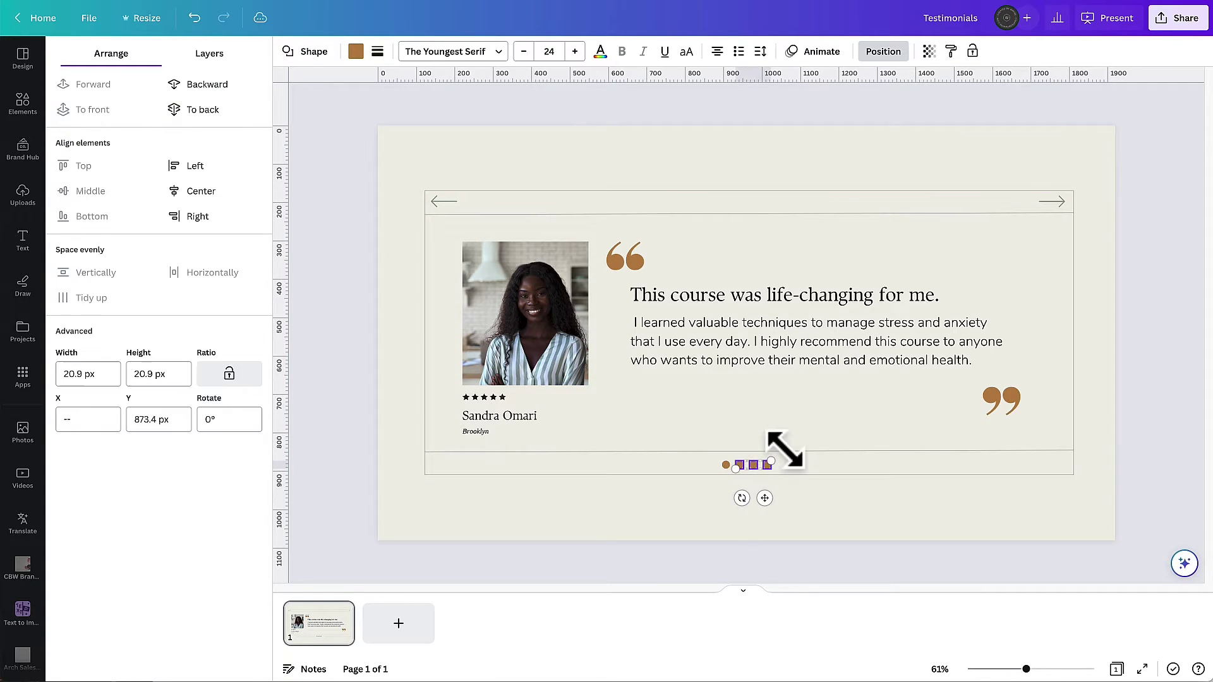
click(356, 52)
click(104, 127)
Step: Give those three dots a solid outline with border weight 1
click(378, 52)
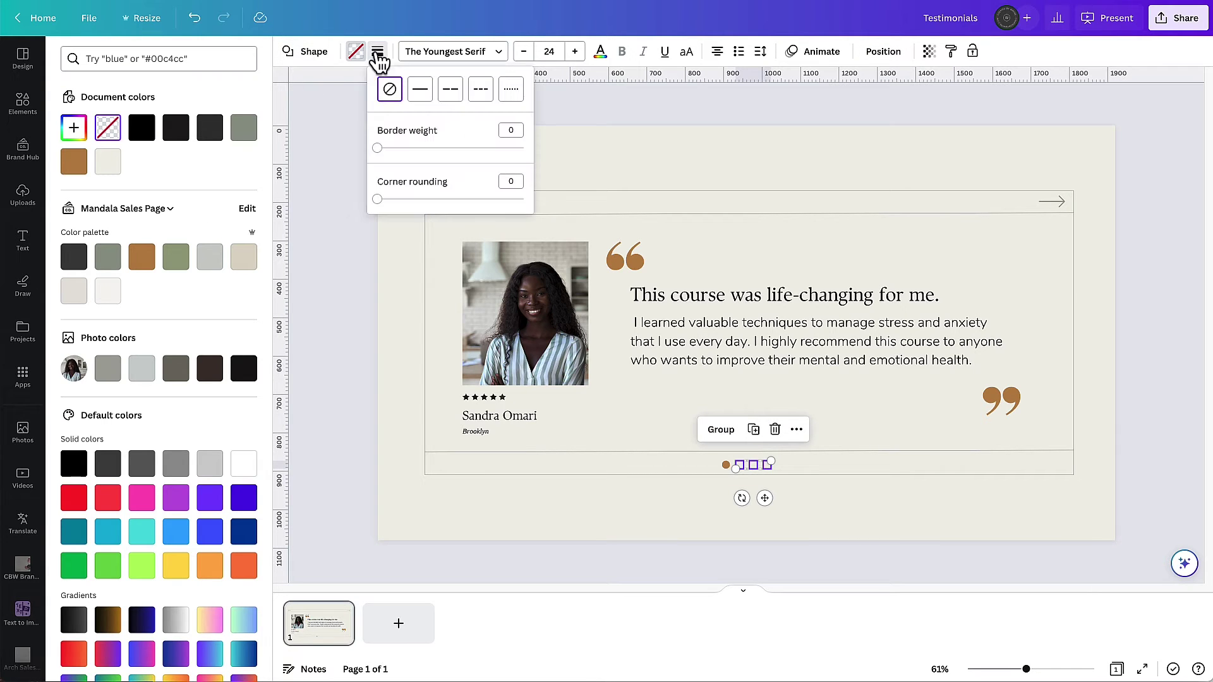
click(421, 90)
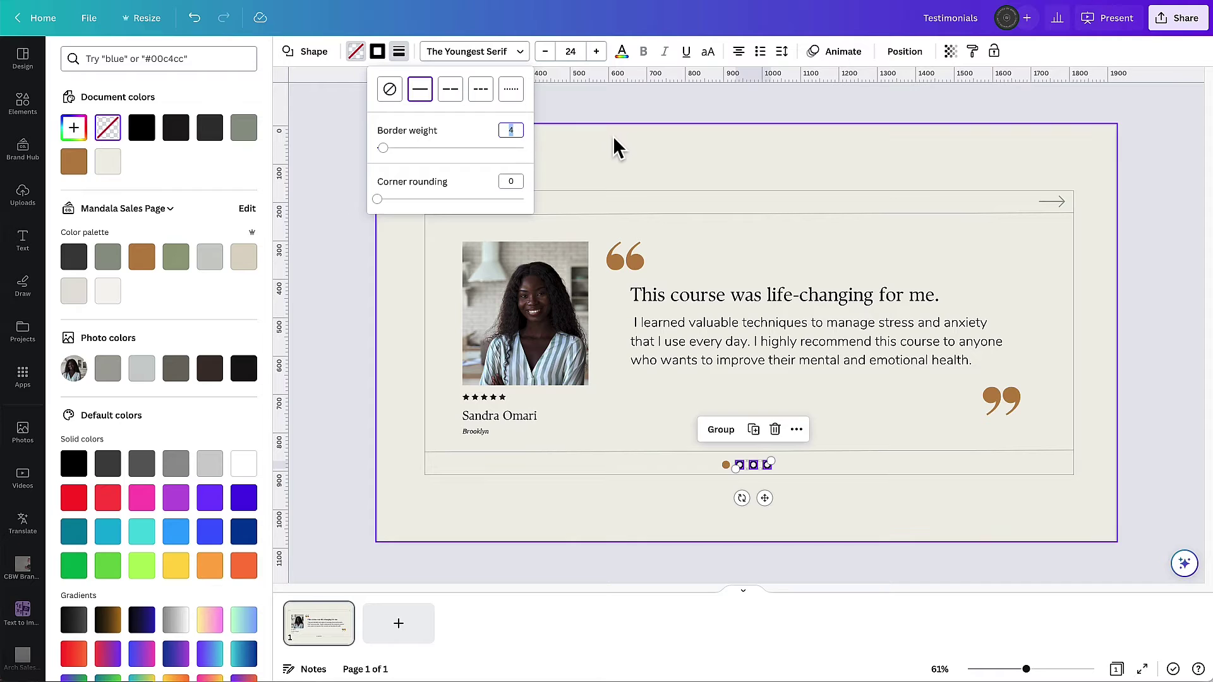
text(1)
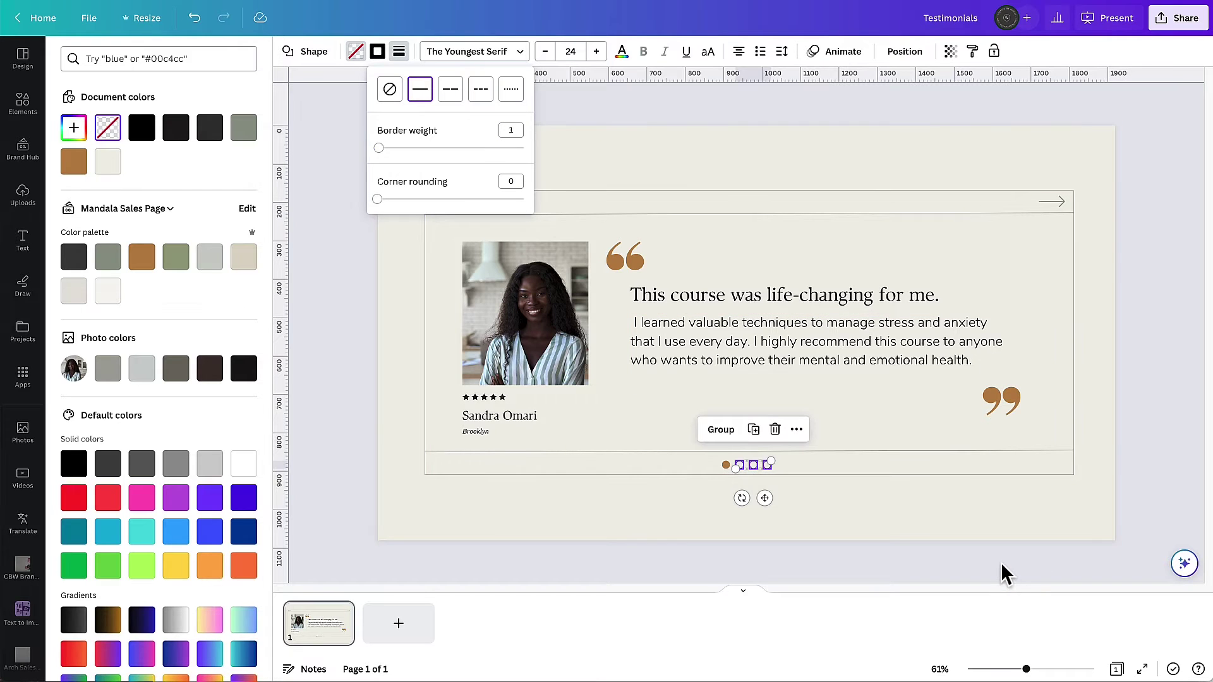
click(999, 564)
click(941, 506)
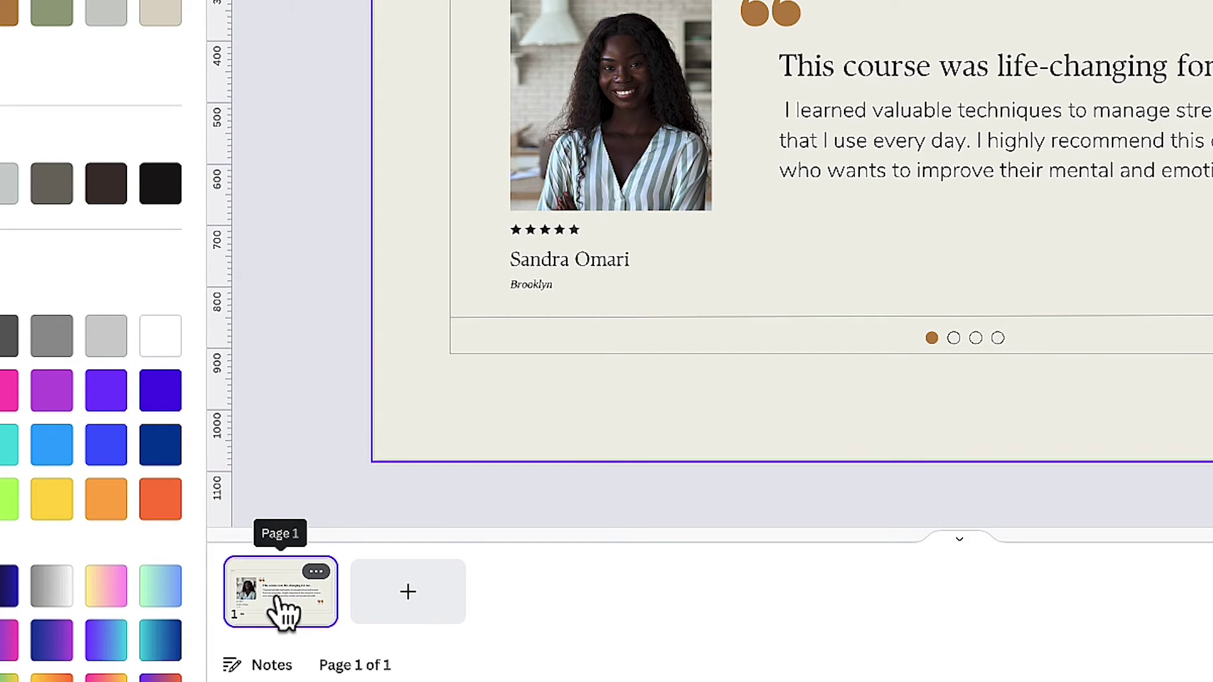
Step: Duplicate the testimonial page twice, then on page 2 move the first sentence into a narrowed heading
key(ctrl+d)
key(ctrl+d)
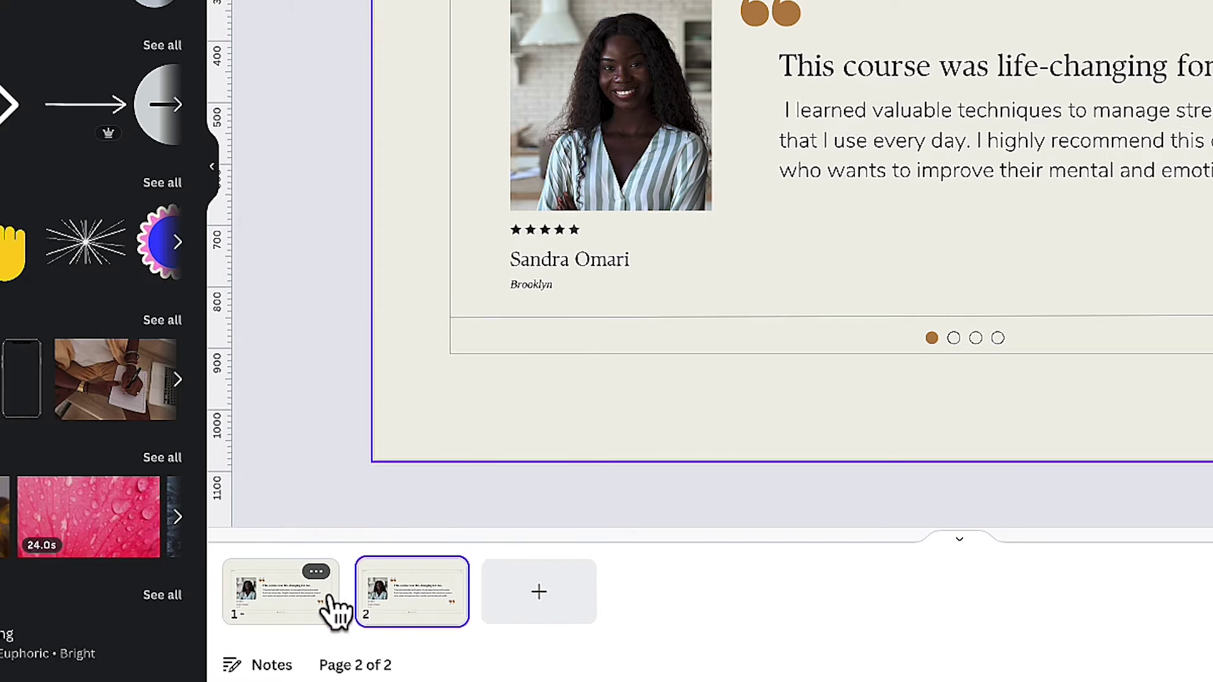
key(ctrl+d)
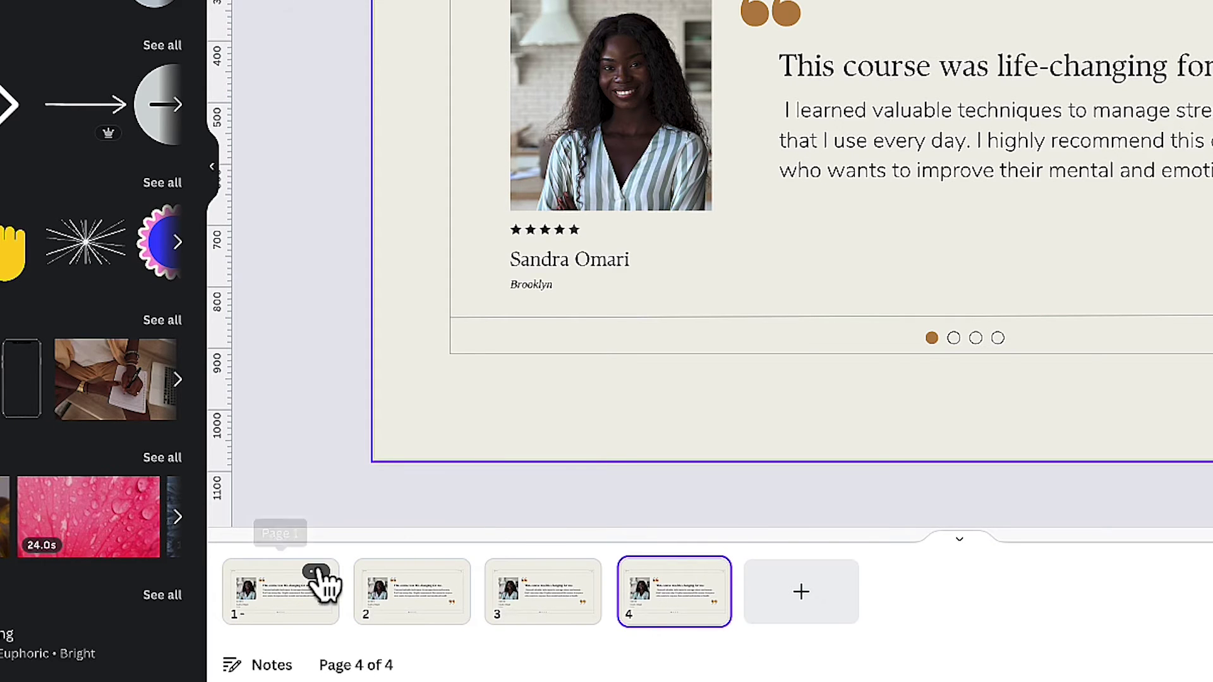
click(442, 614)
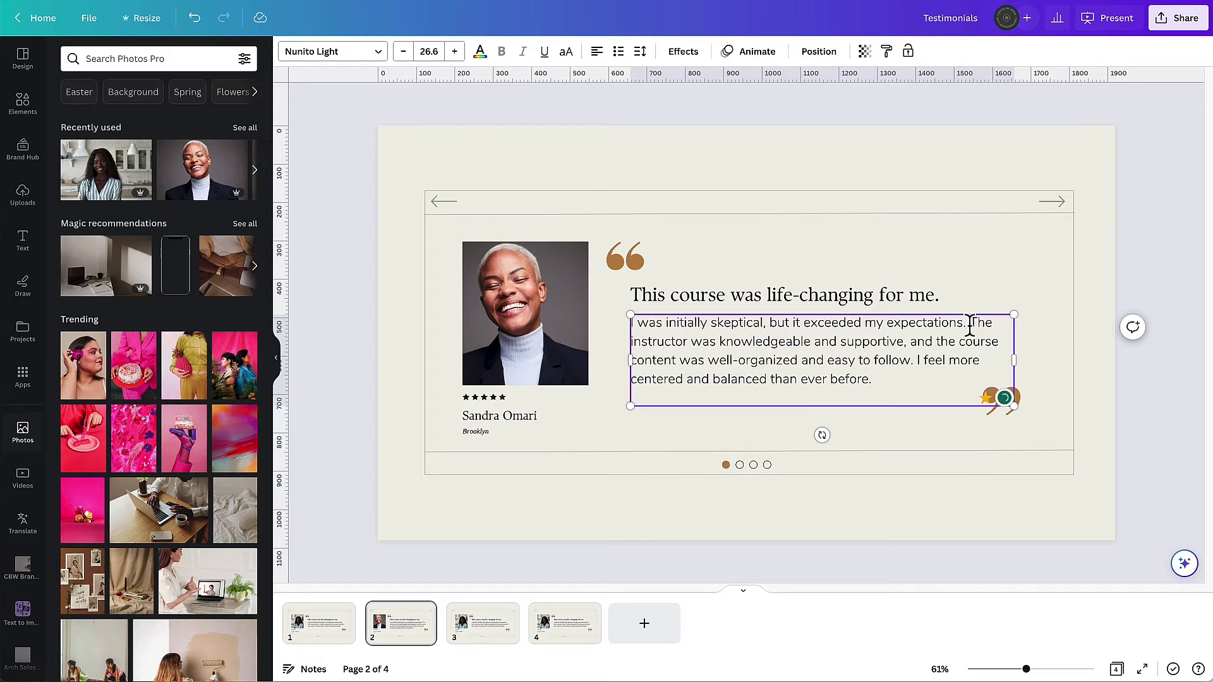
drag(970, 325, 618, 320)
key(ctrl+x)
double_click(727, 291)
key(ctrl+v)
drag(1117, 278, 980, 282)
drag(826, 363, 826, 385)
key(Escape)
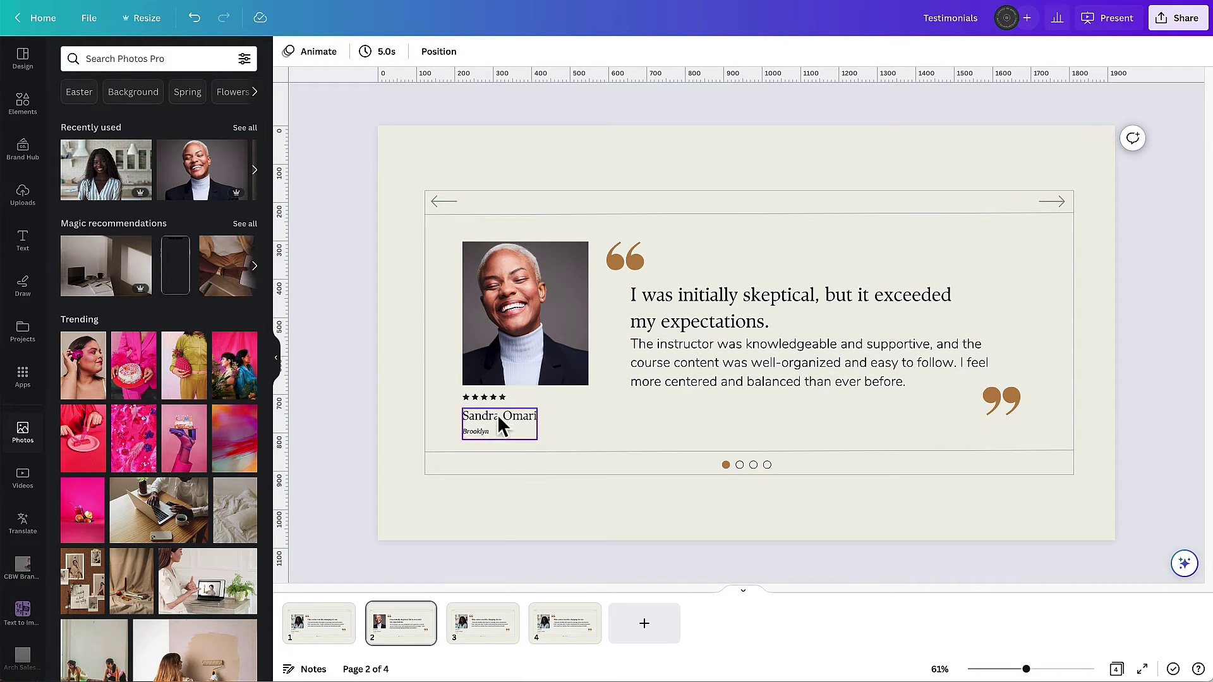
Step: Paste a new testimonial on page 3, cut its last sentence into a narrowed heading, and lower the body
double_click(494, 417)
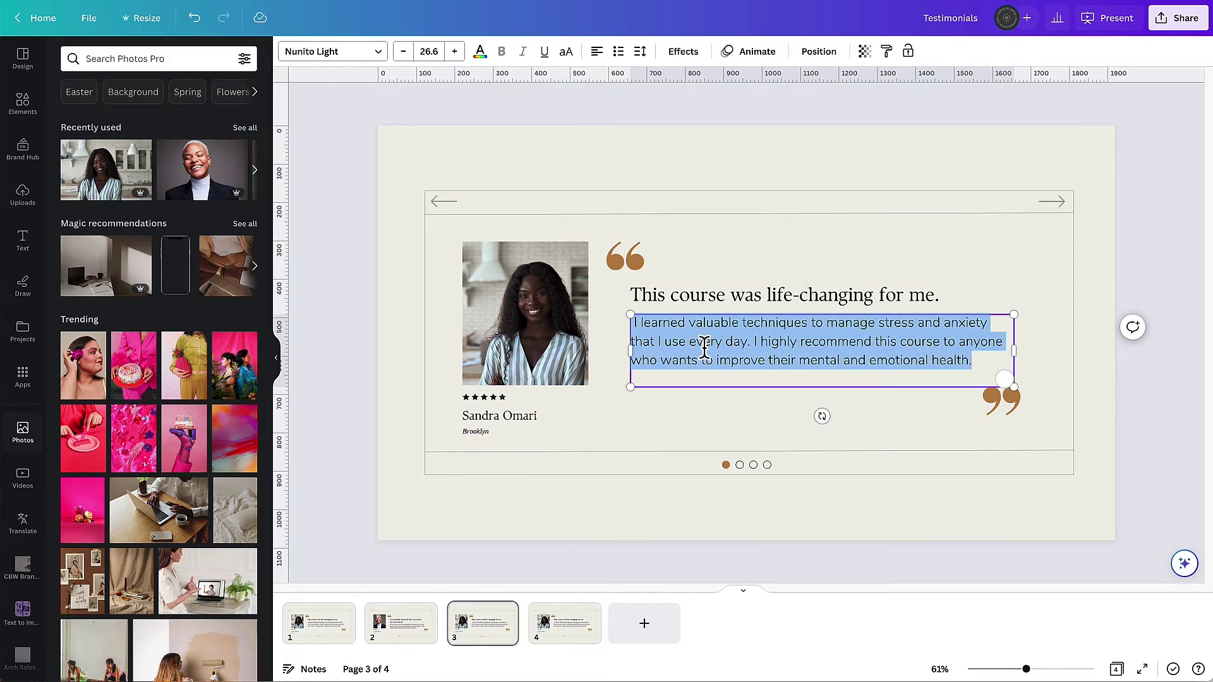
key(ctrl+v)
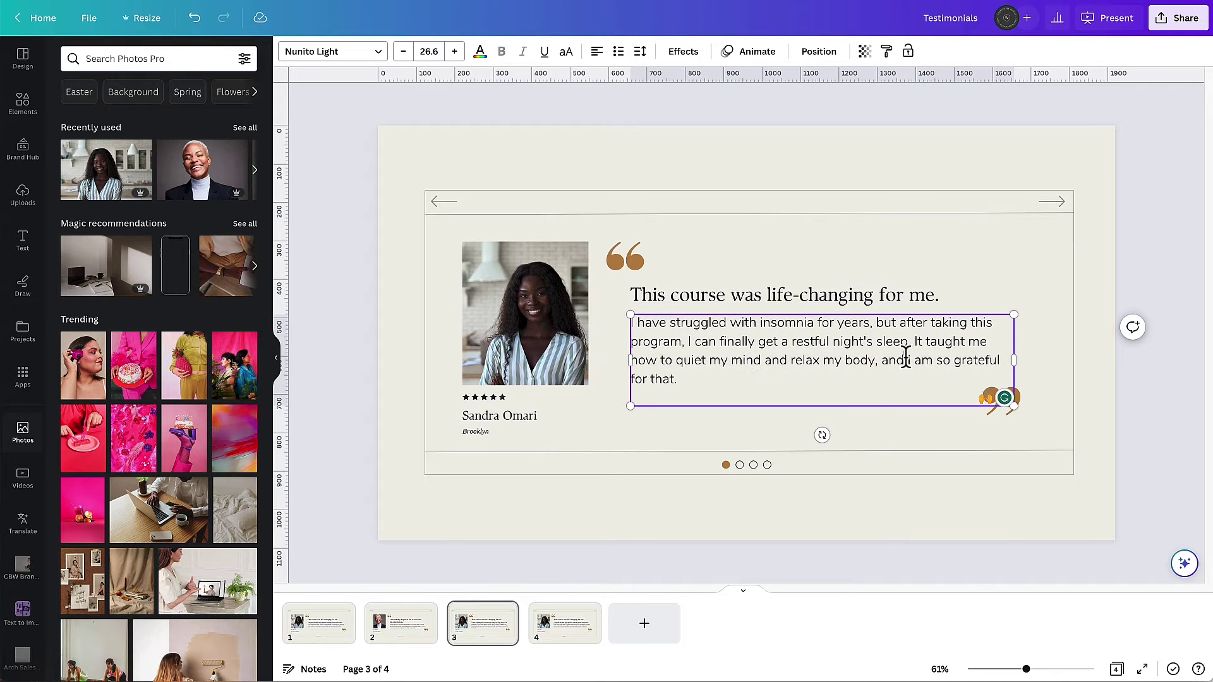
drag(913, 342, 761, 375)
key(ctrl+x)
triple_click(767, 295)
key(ctrl+v)
drag(1133, 292, 1013, 310)
drag(733, 348, 733, 379)
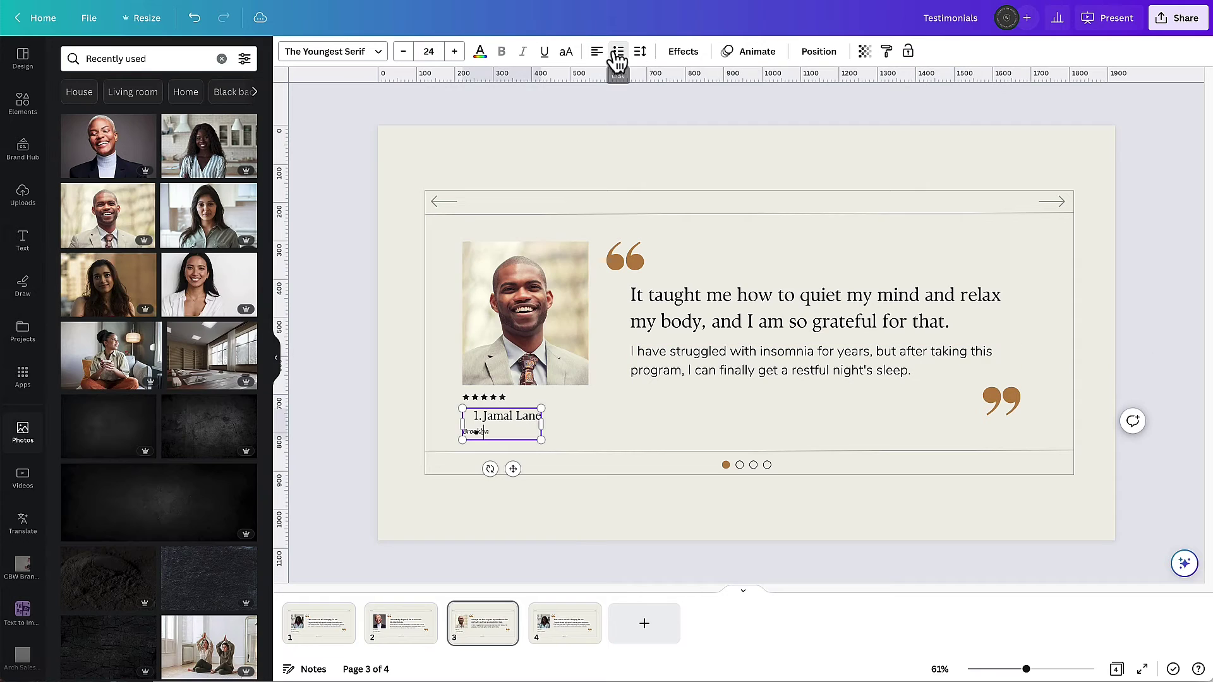
Step: Remove the list numbering from page 3's reviewer name
click(618, 52)
click(476, 432)
click(389, 407)
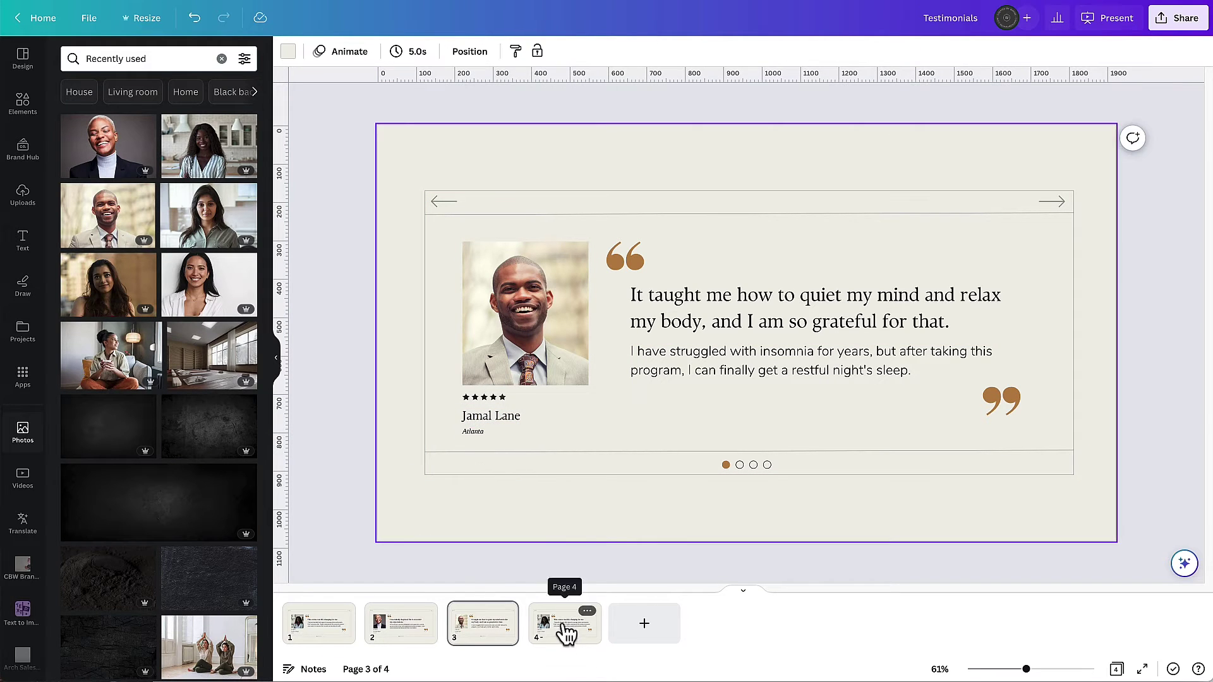
Step: Step through the slides from page 1 to confirm each highlights its own indicator dot
click(326, 635)
key(Right)
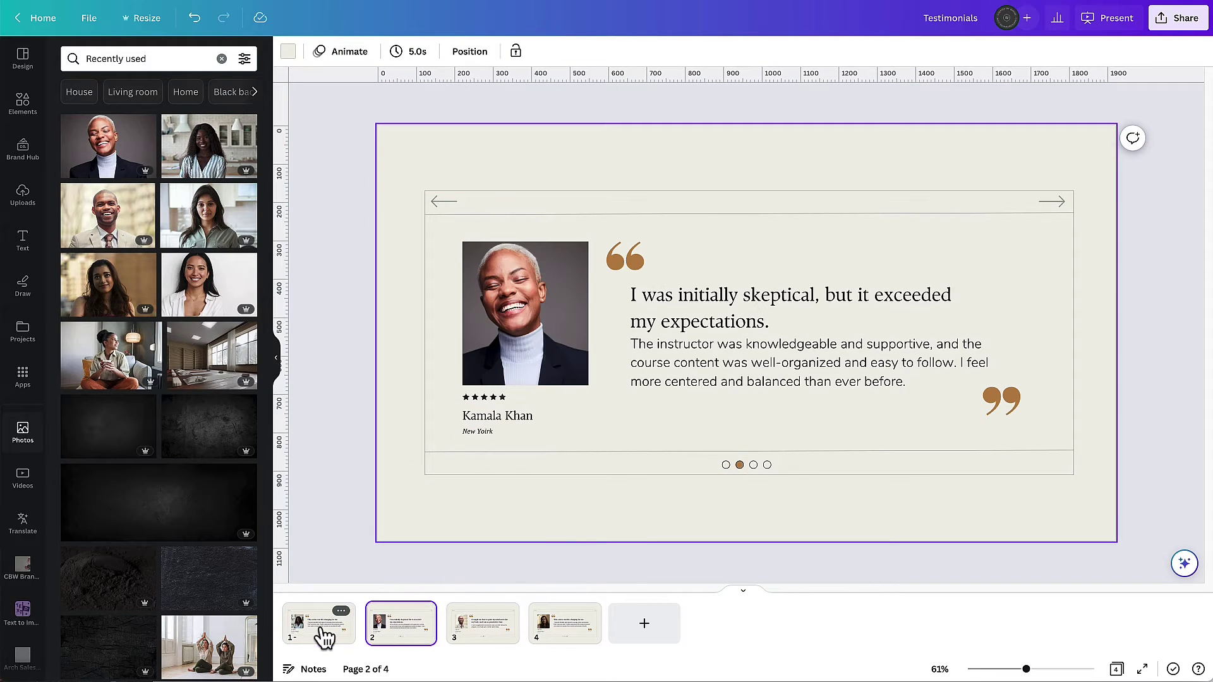
key(Right)
key(Right)
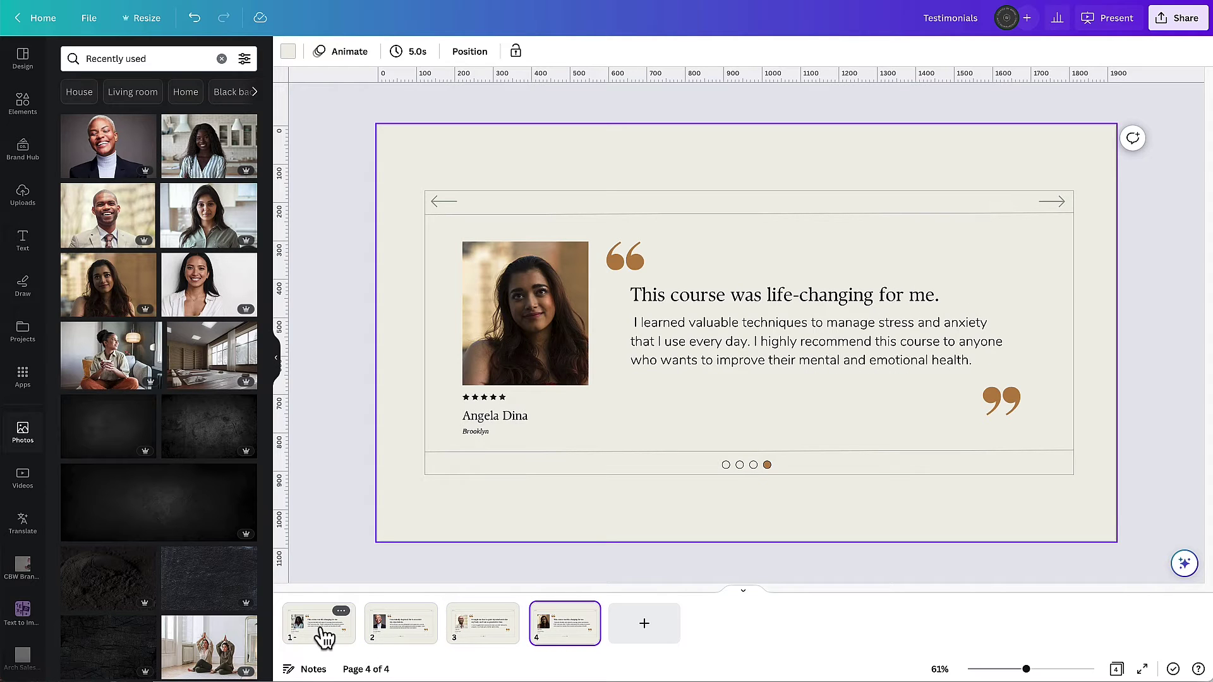
click(1128, 337)
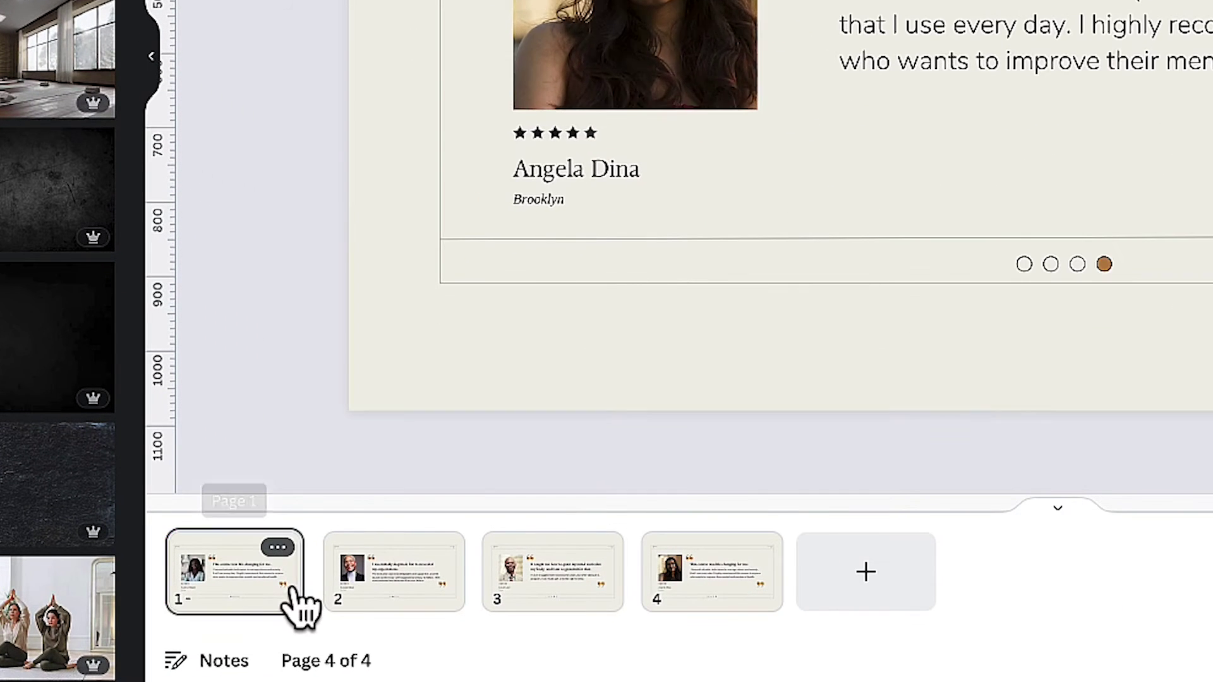
click(346, 629)
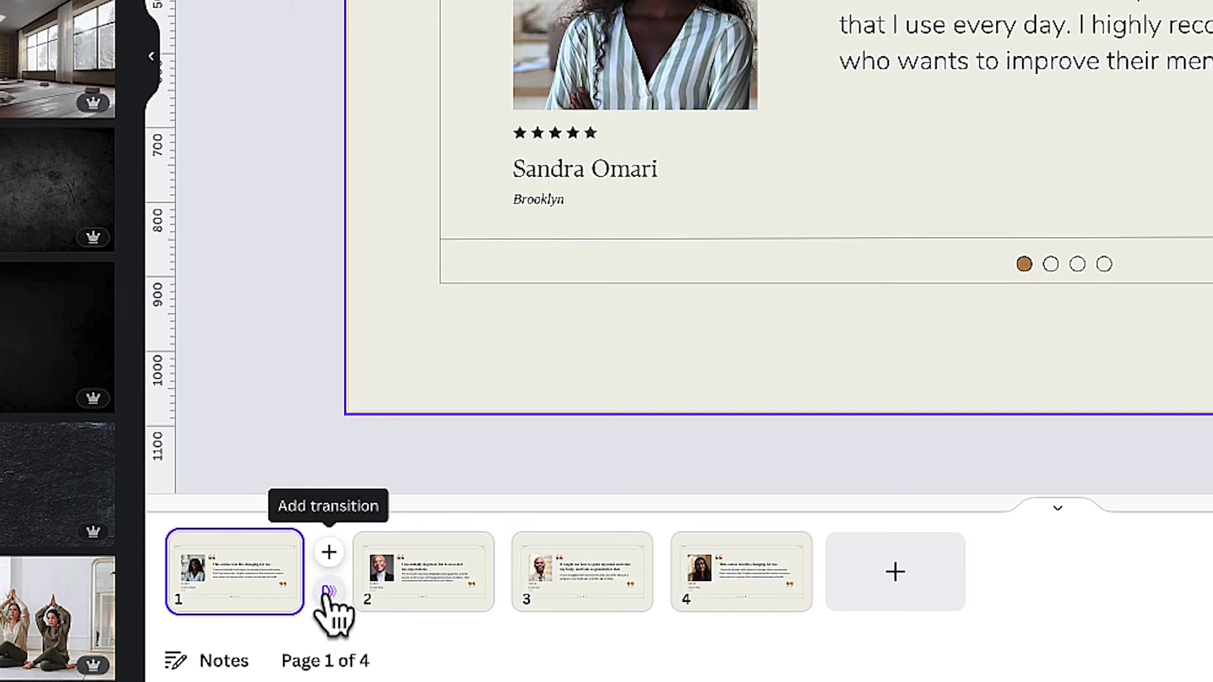
Step: Apply the Slide transition between all four testimonial pages, then step through them to preview
click(329, 592)
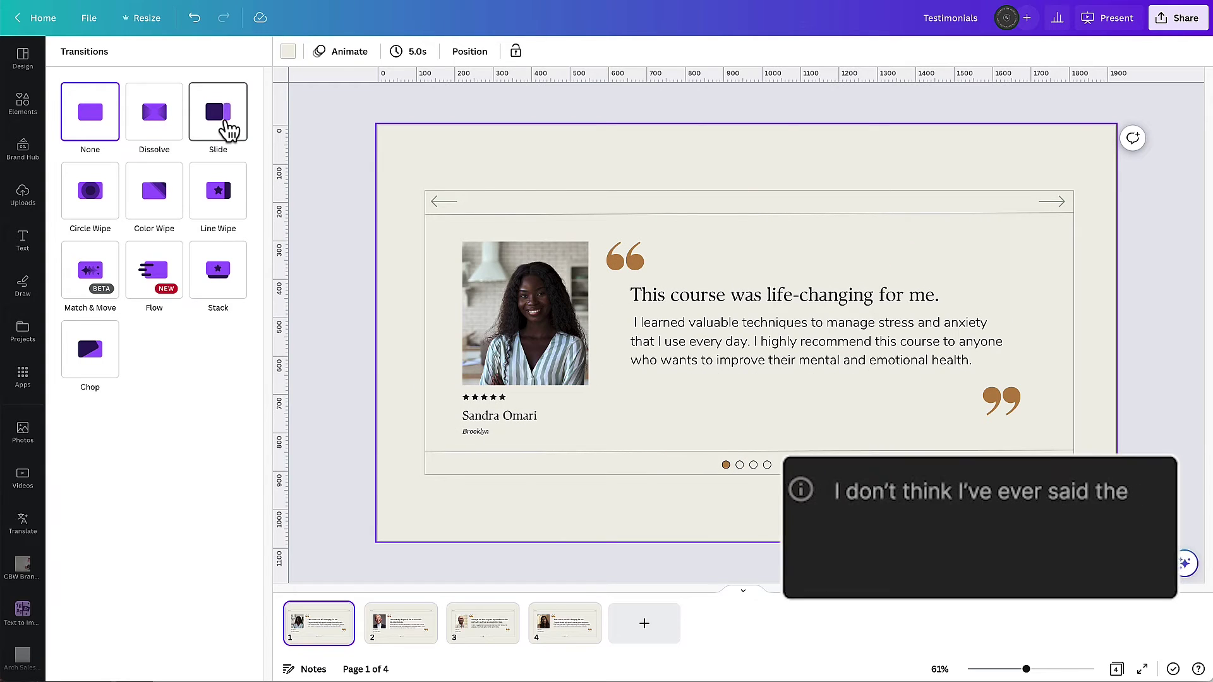
click(226, 129)
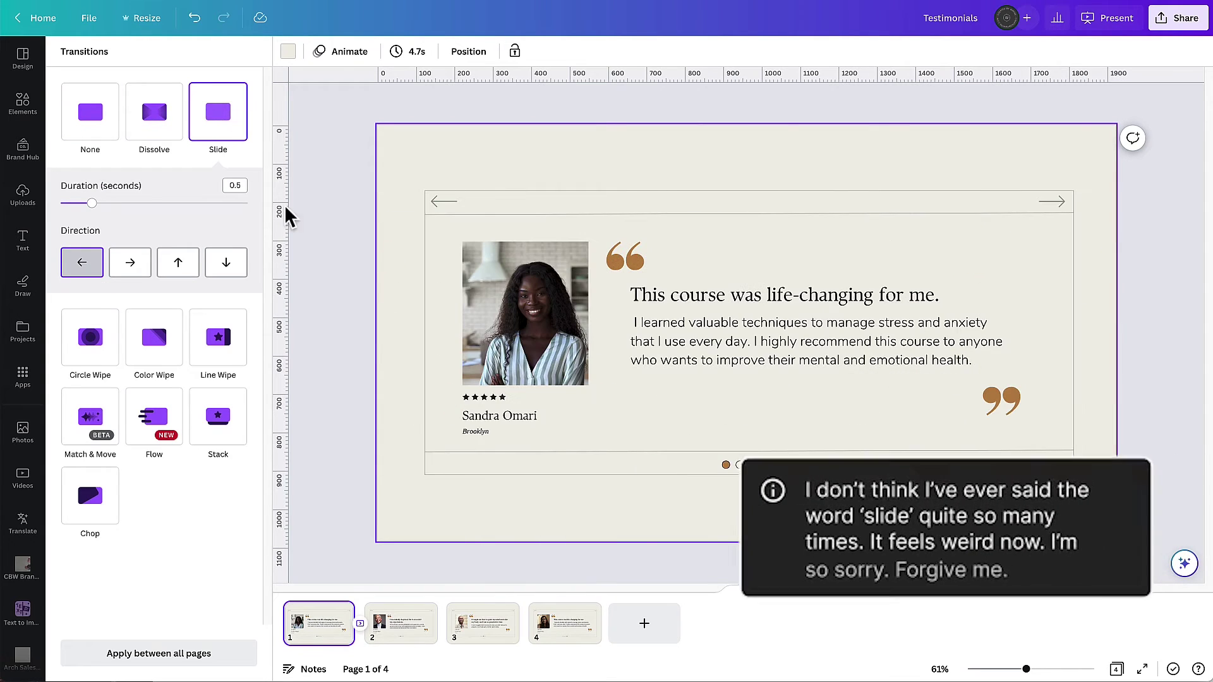
click(433, 632)
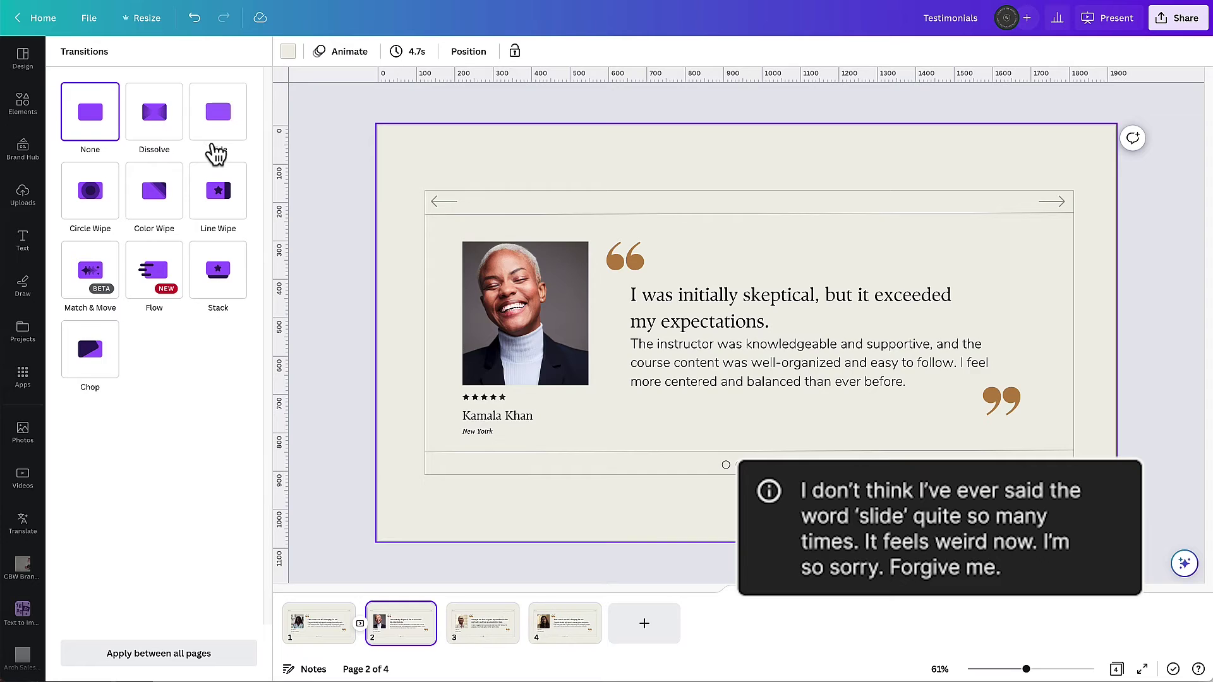
click(211, 138)
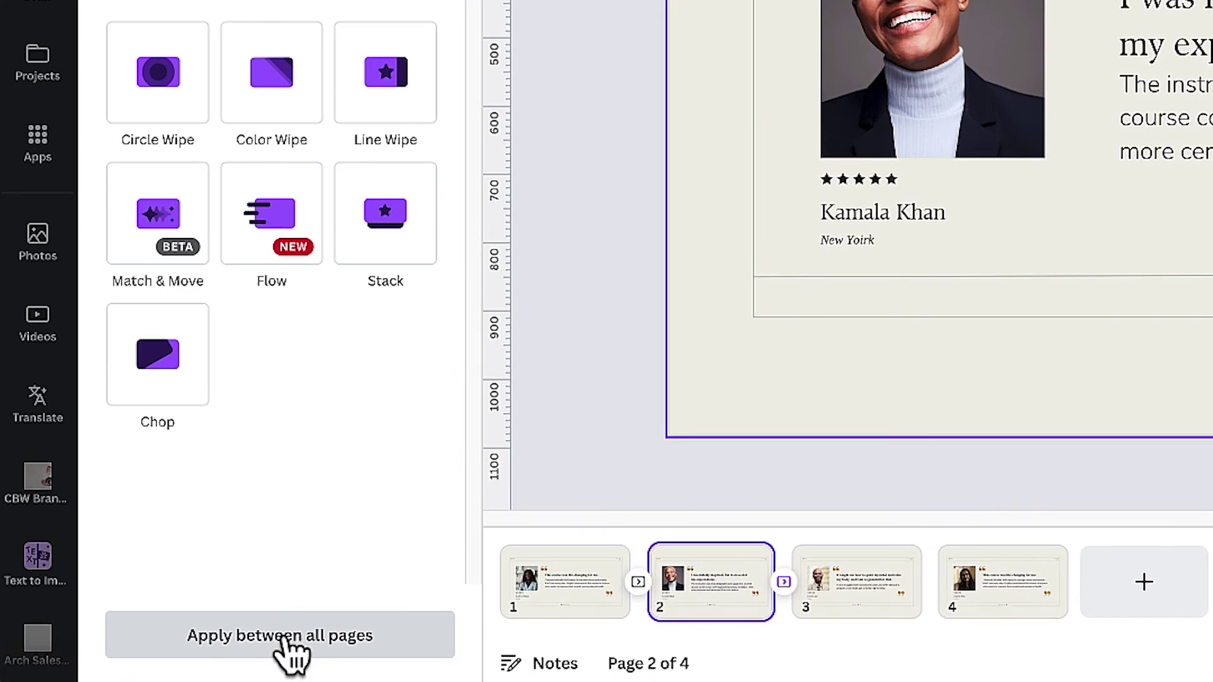
click(288, 654)
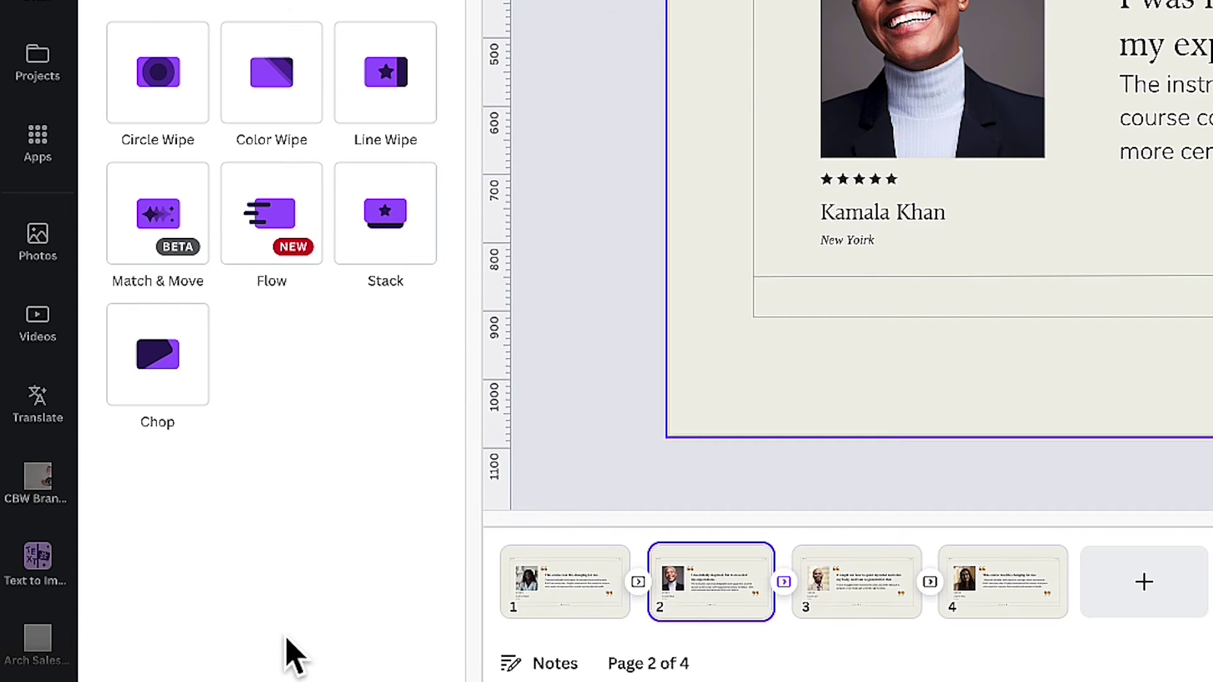
click(537, 616)
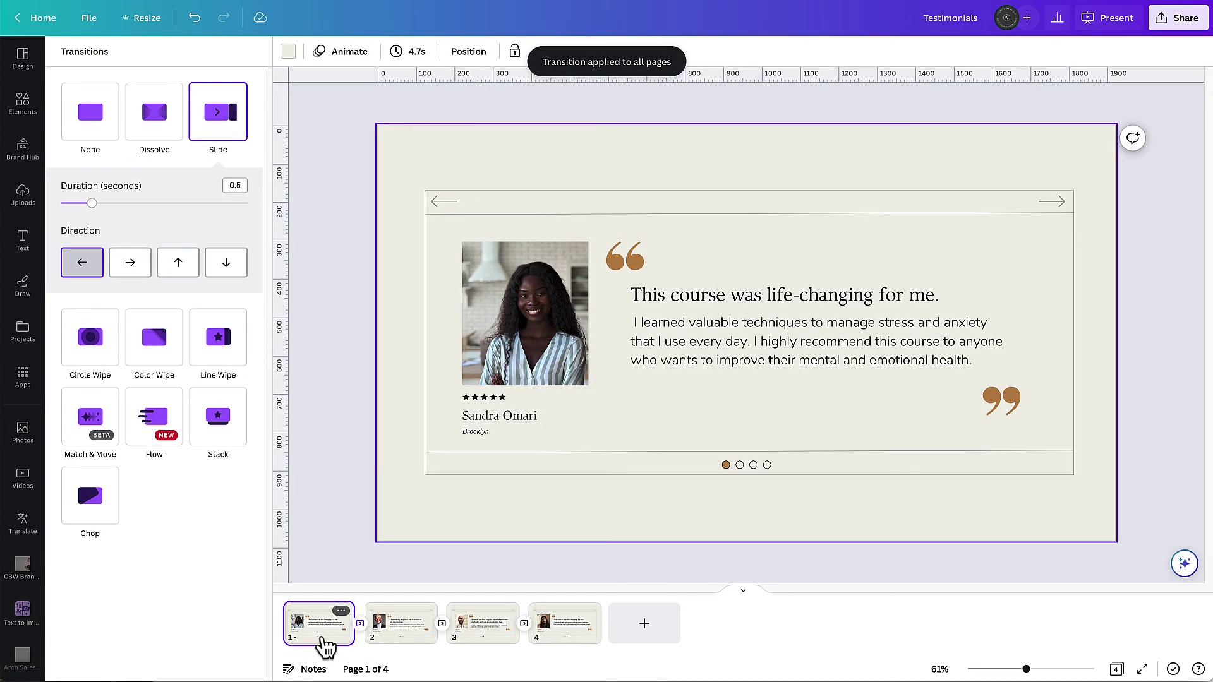
key(Right)
key(Right)
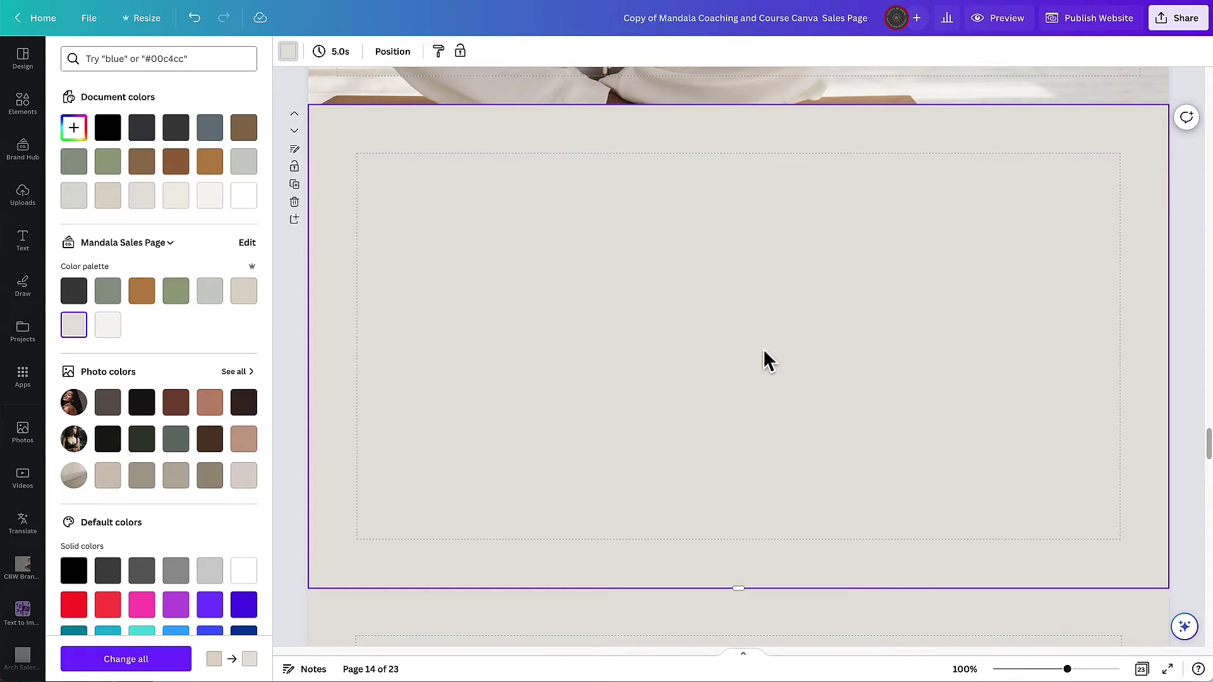
scroll(791, 547, up, 9)
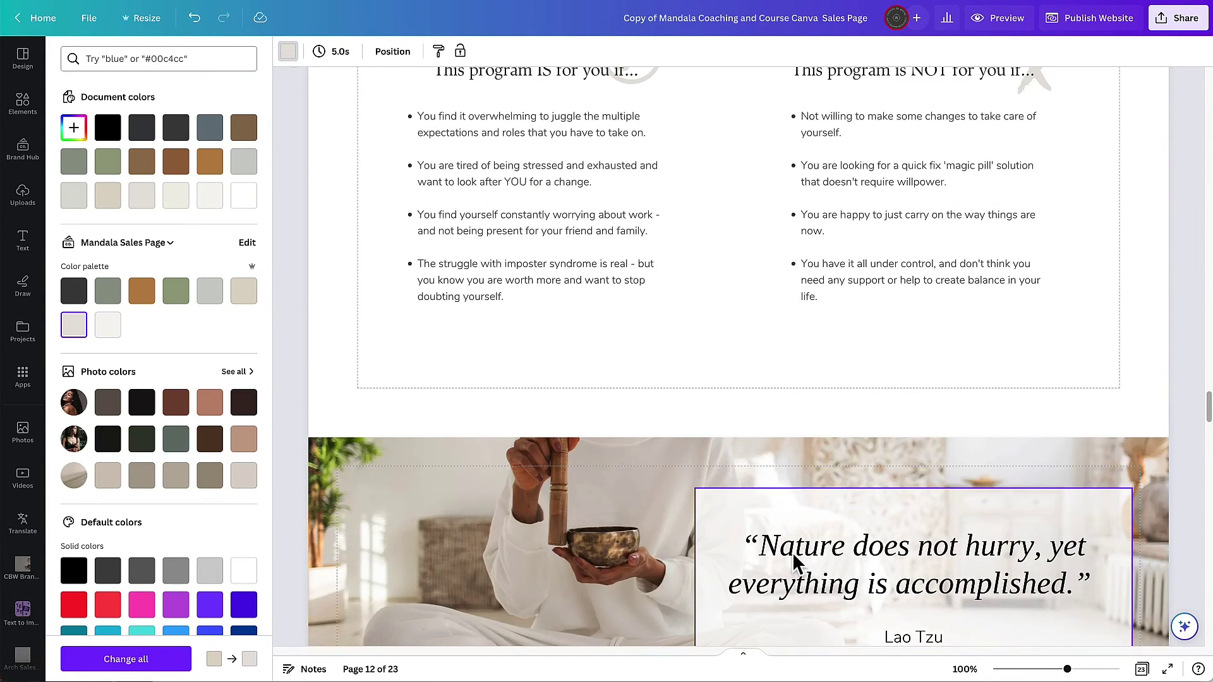
scroll(792, 553, down, 6)
scroll(792, 553, down, 5)
scroll(780, 533, up, 3)
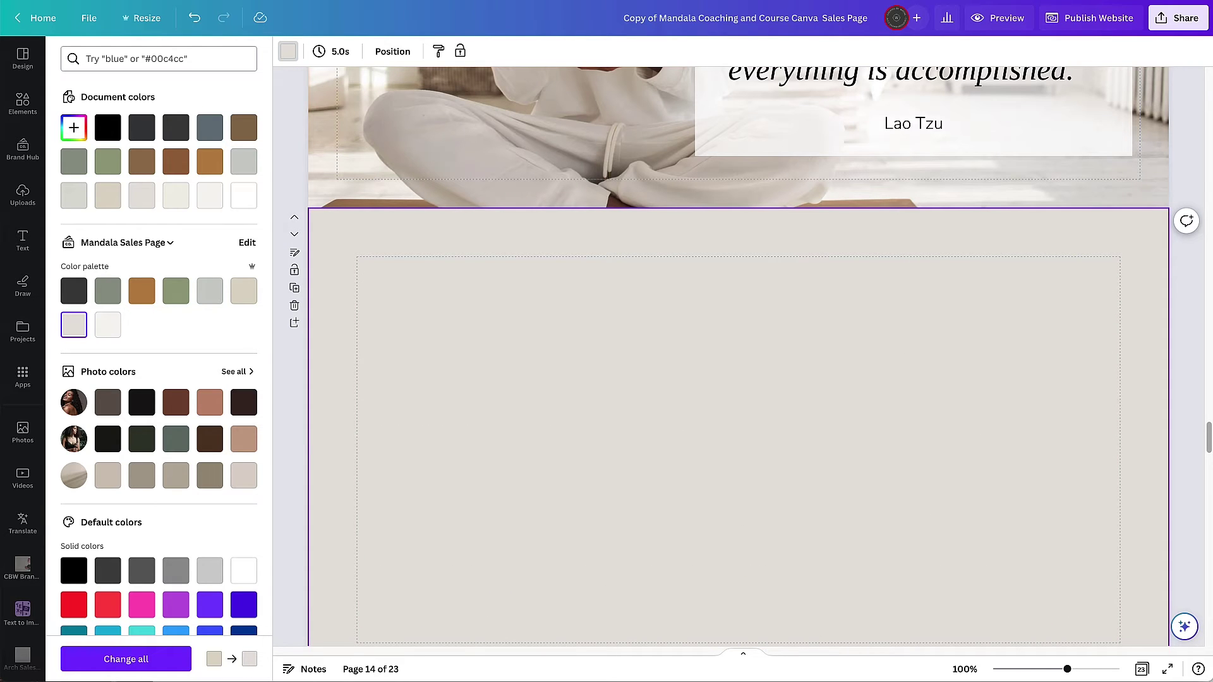
scroll(701, 300, down, 1)
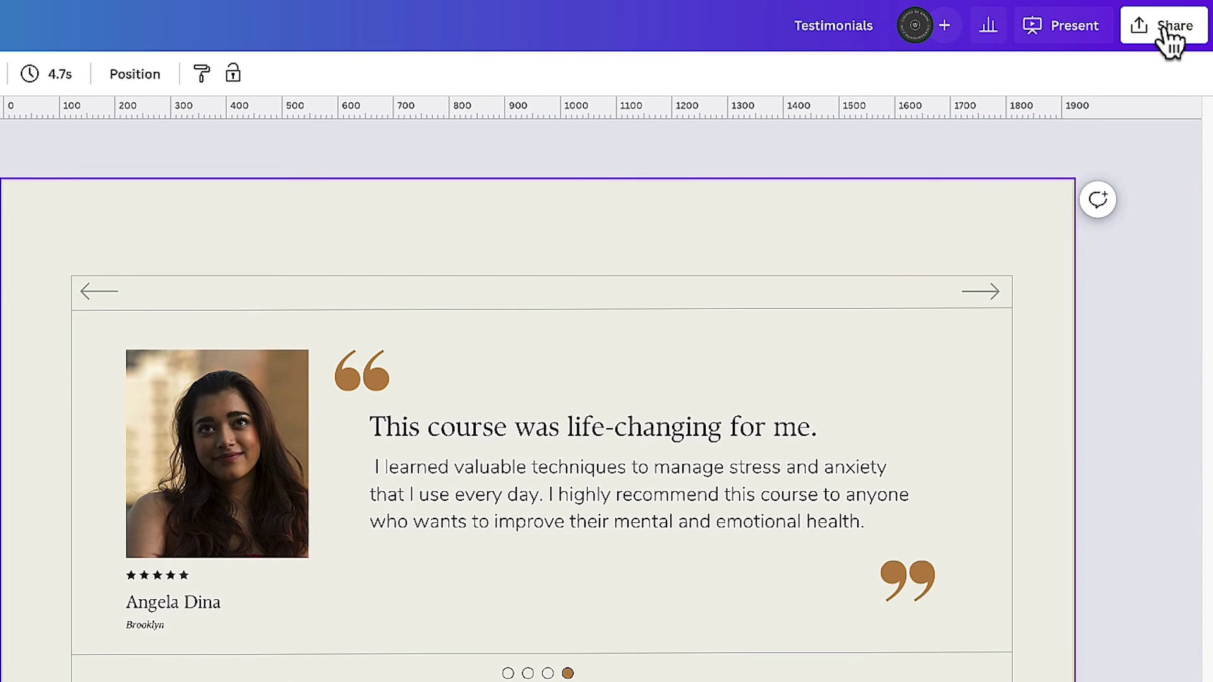
Step: Open the Testimonials design's Embed option under Share > More and copy its smart embed link
click(1171, 40)
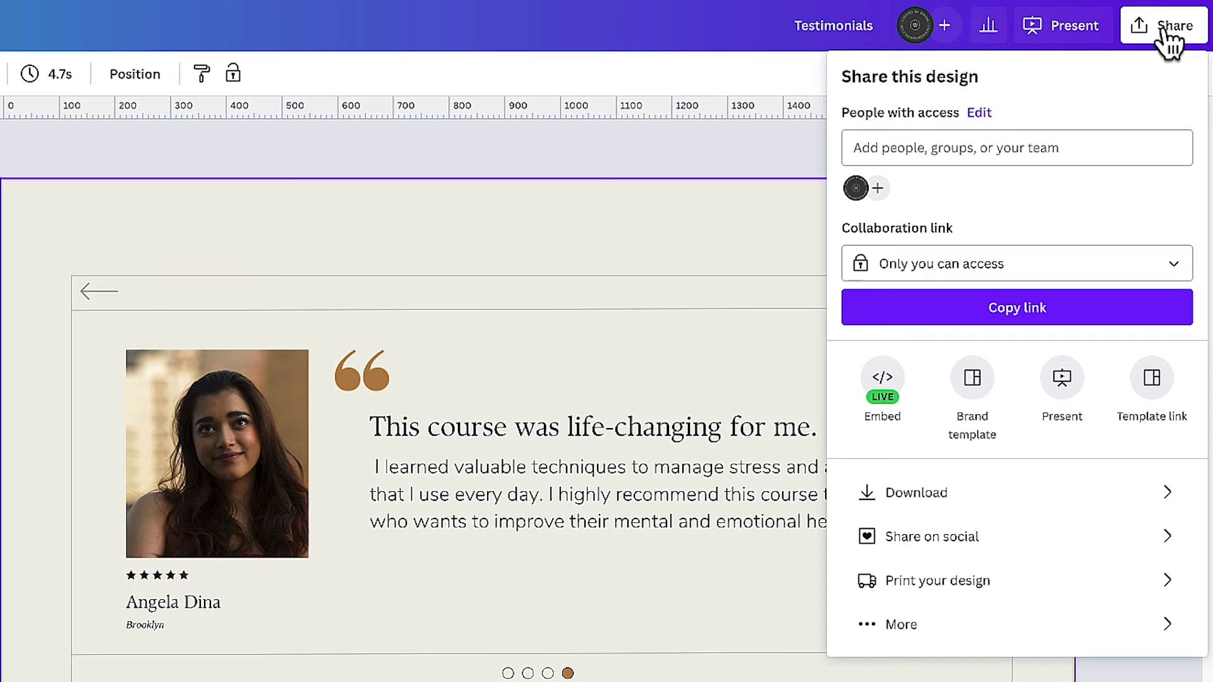
click(958, 625)
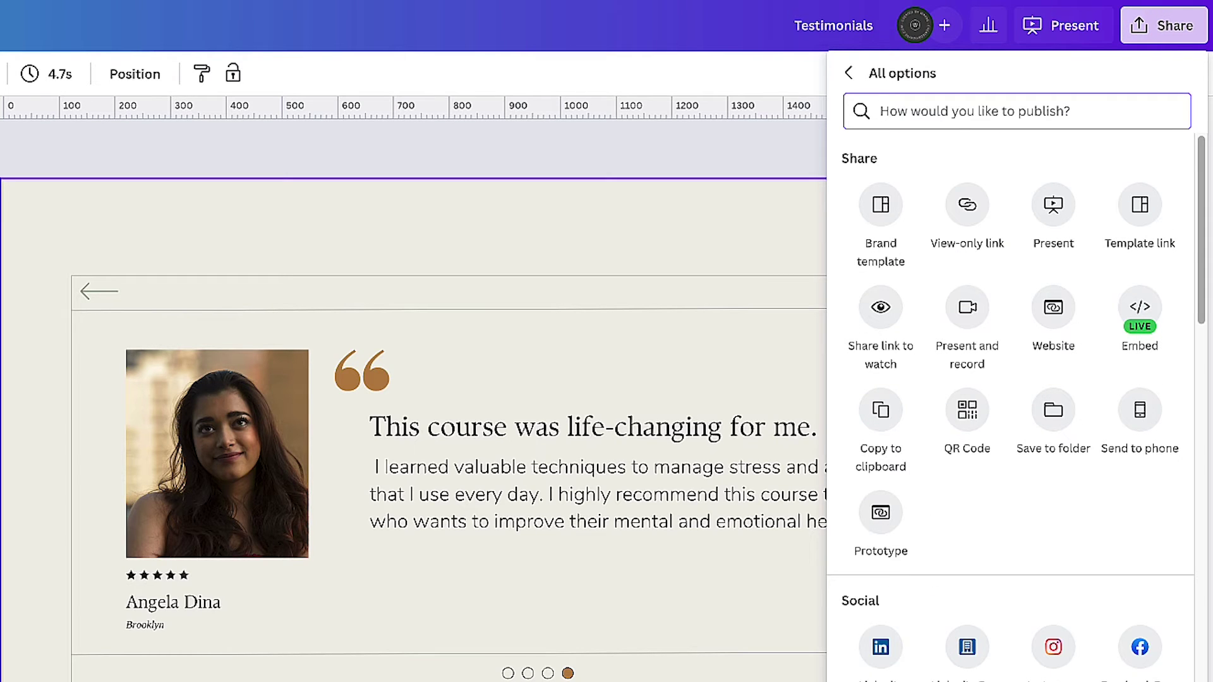
click(1137, 316)
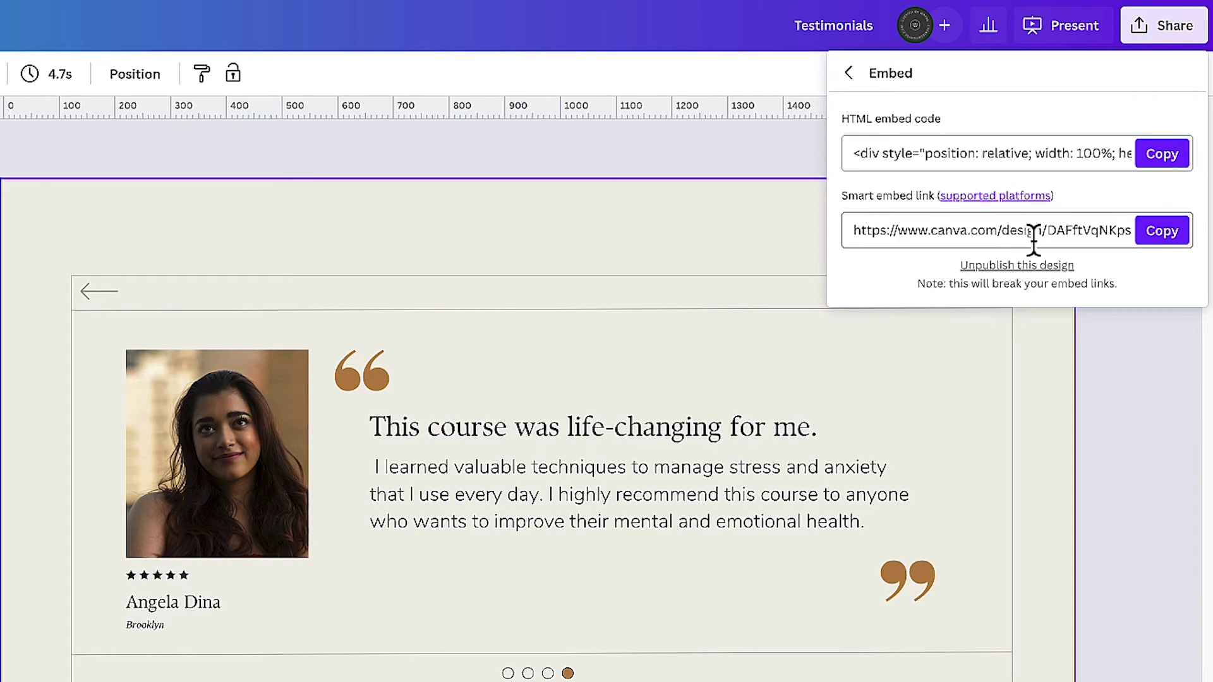
click(1162, 233)
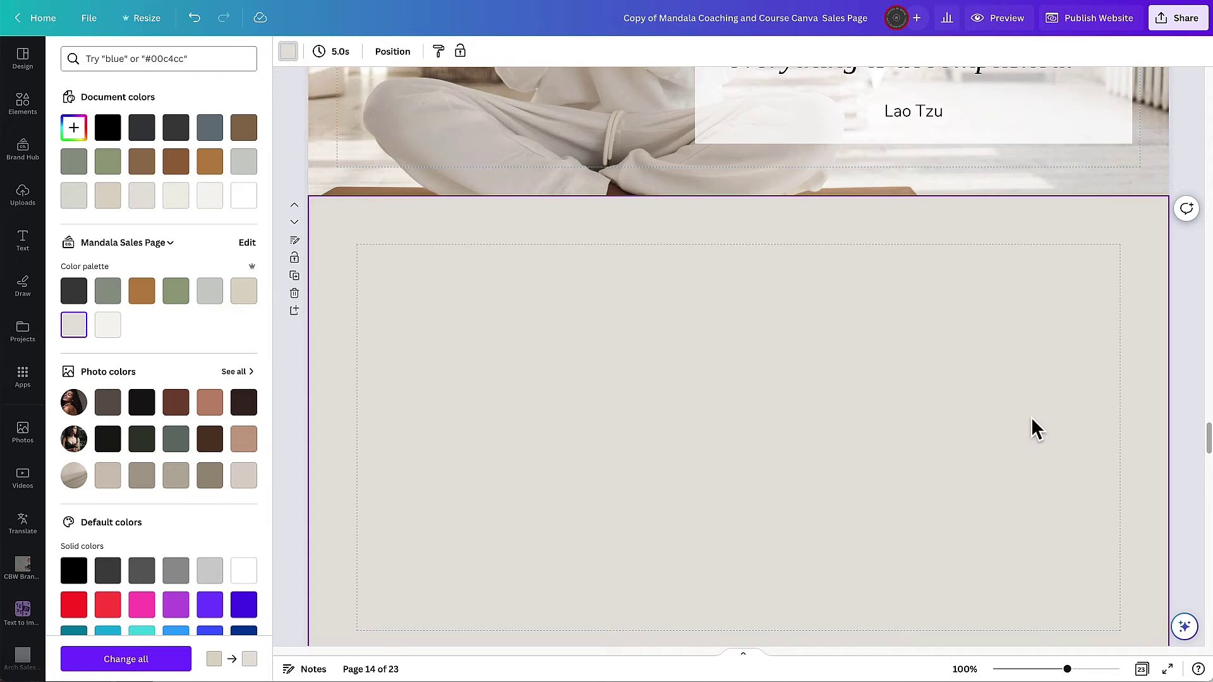
Step: Paste the testimonial slider embed into page 14's empty section, then select the section
scroll(1032, 428, down, 2)
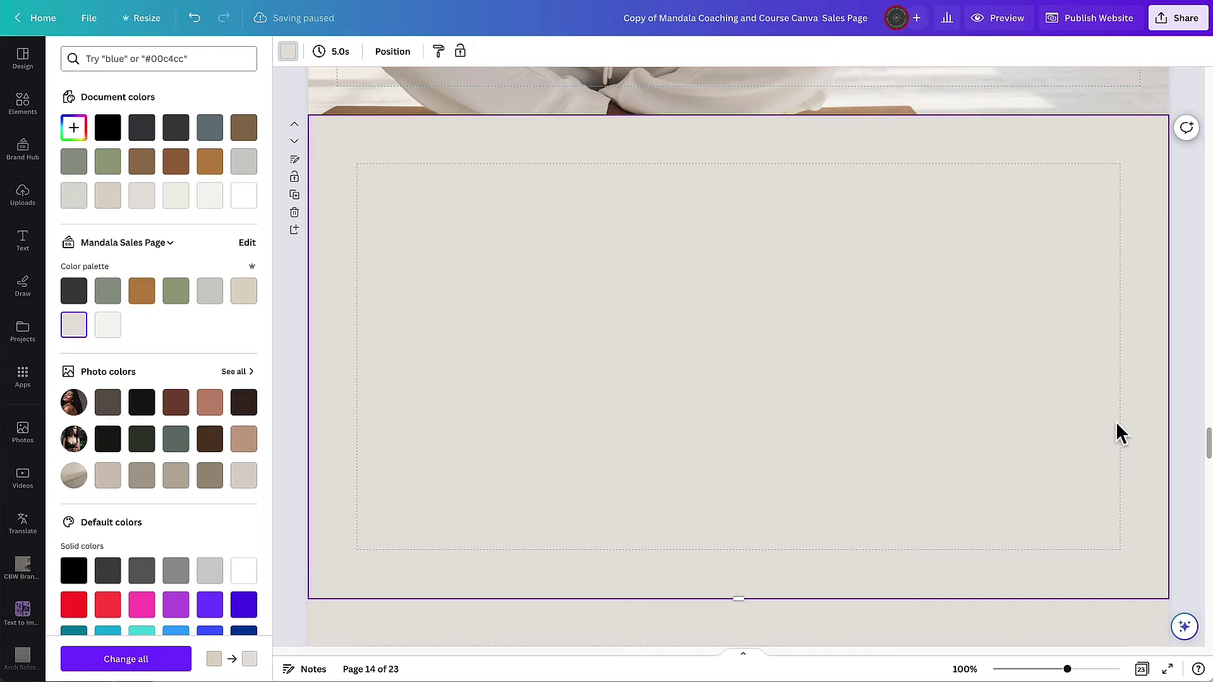
key(ctrl+v)
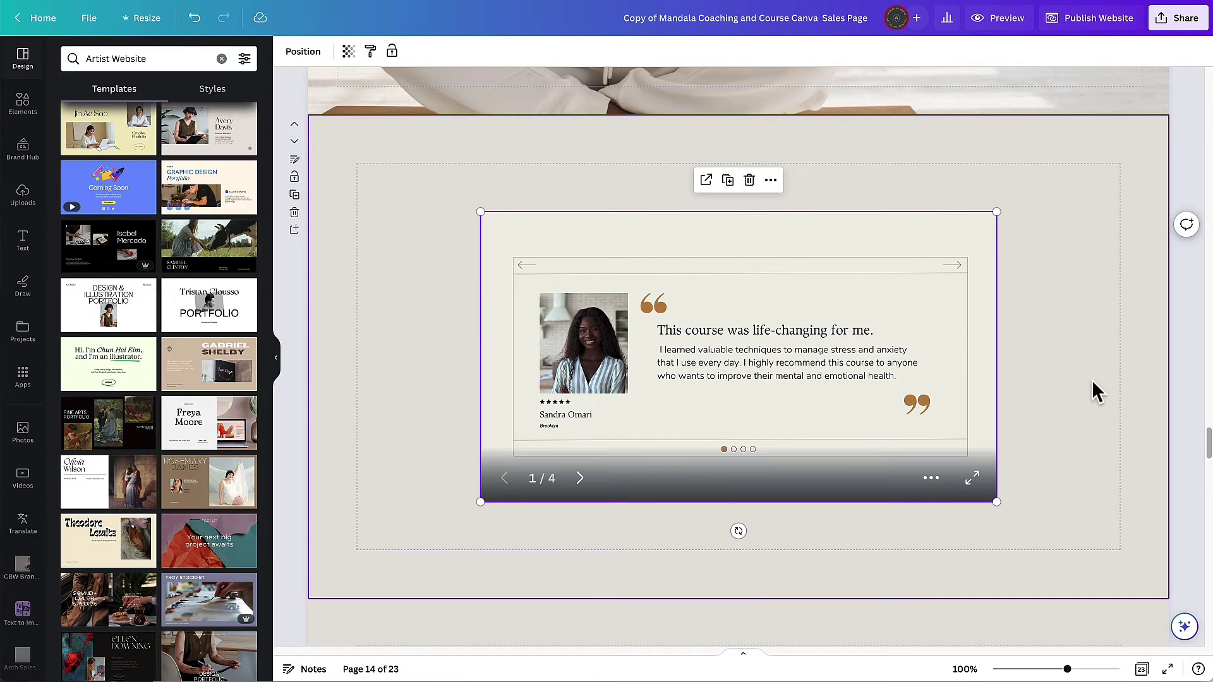
click(1093, 384)
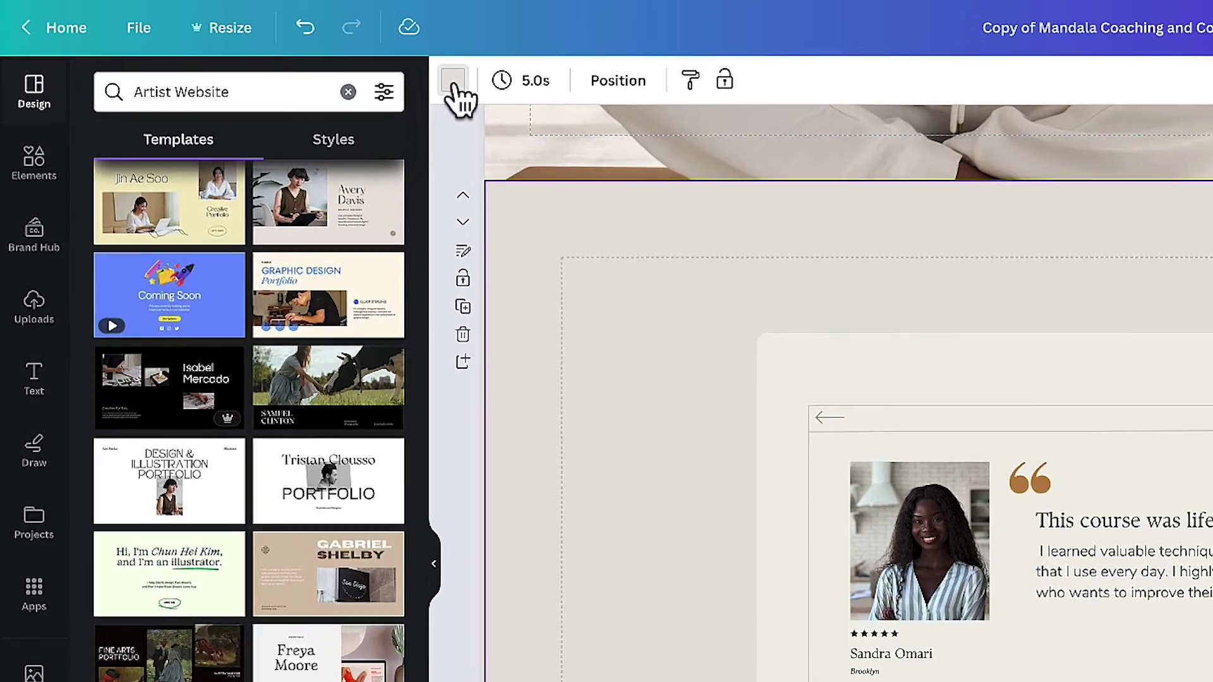
Step: Set the section background to the slider's light beige #F3F2EE using the eyedropper
click(288, 51)
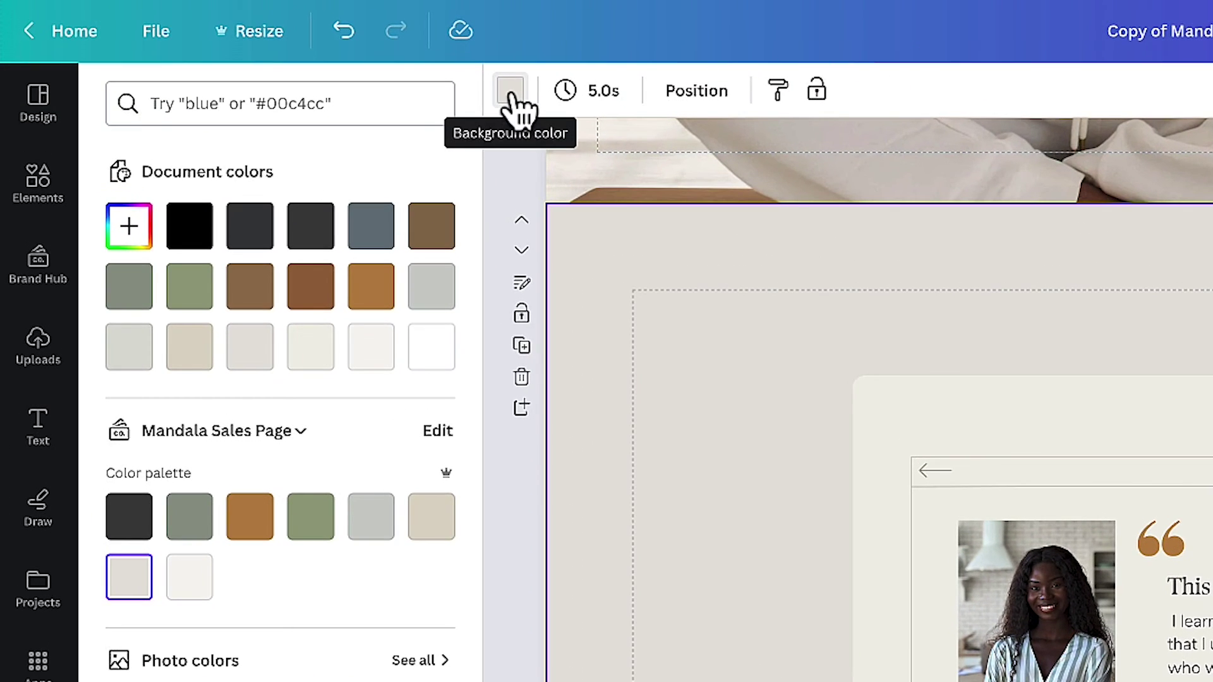
click(128, 225)
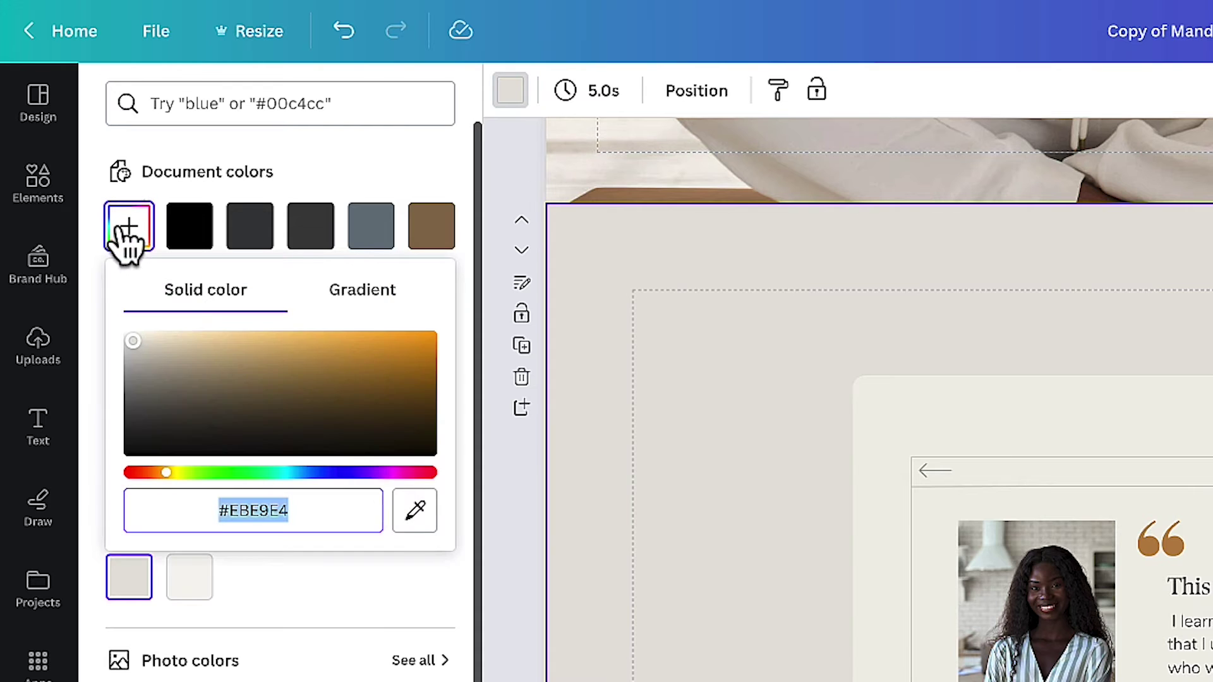
click(415, 510)
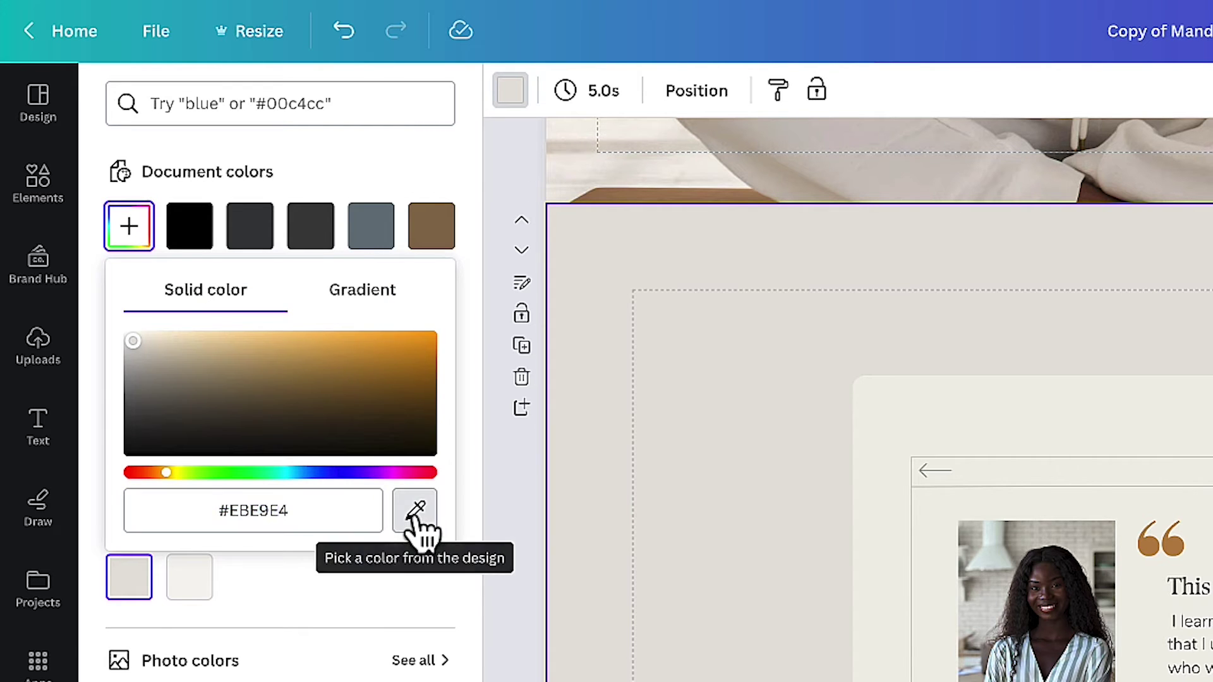
click(894, 415)
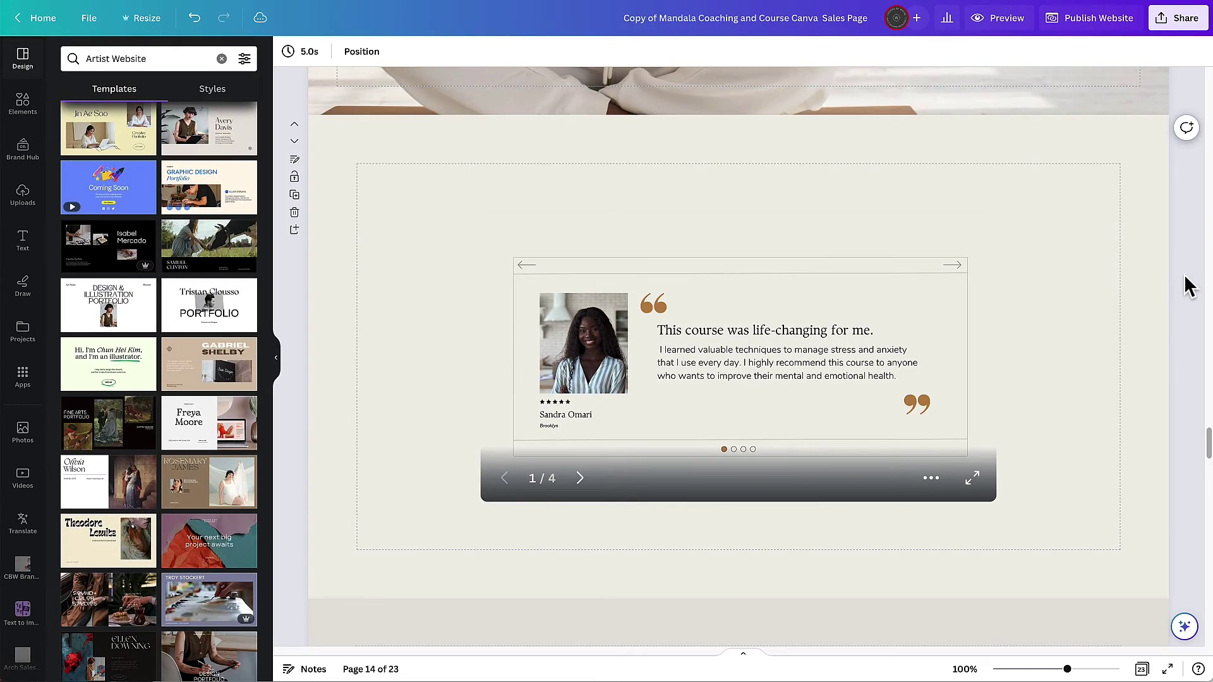
Step: Move and enlarge the slider embed to about 1,212 × 682 to fill the guide box
click(758, 331)
drag(758, 331, 635, 273)
drag(874, 453, 1153, 547)
drag(904, 430, 901, 398)
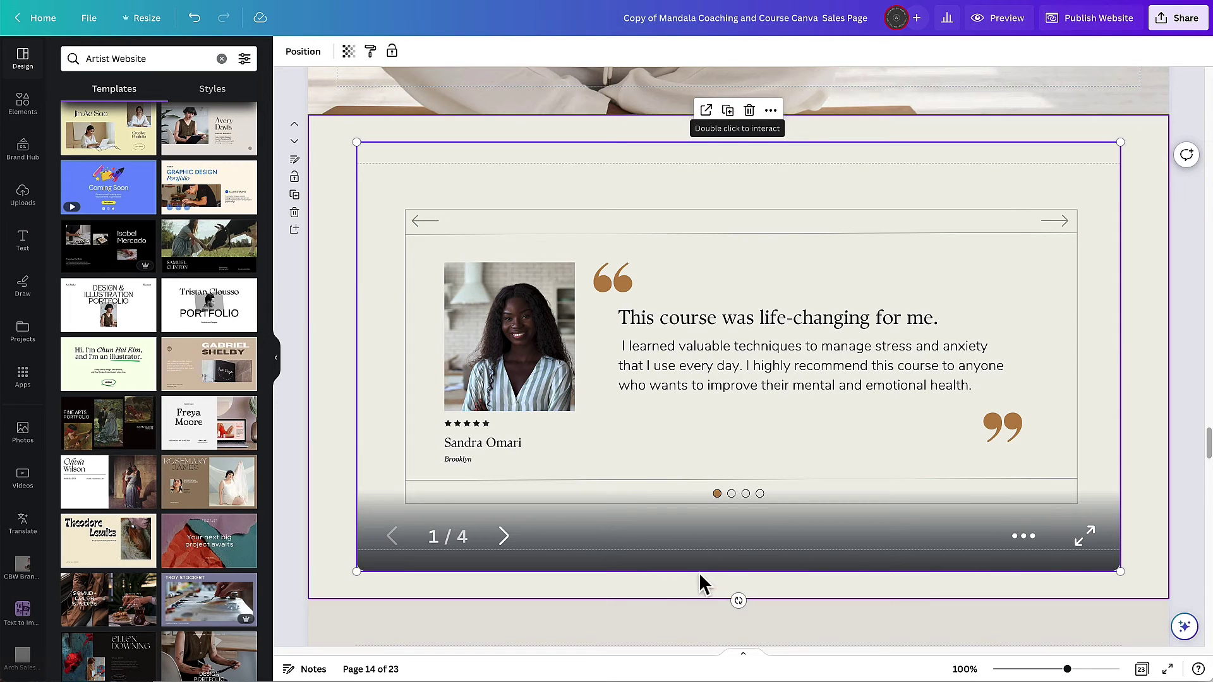
Step: Deselect the slider, scroll down the sales page, and open the full-screen website Preview
click(1135, 325)
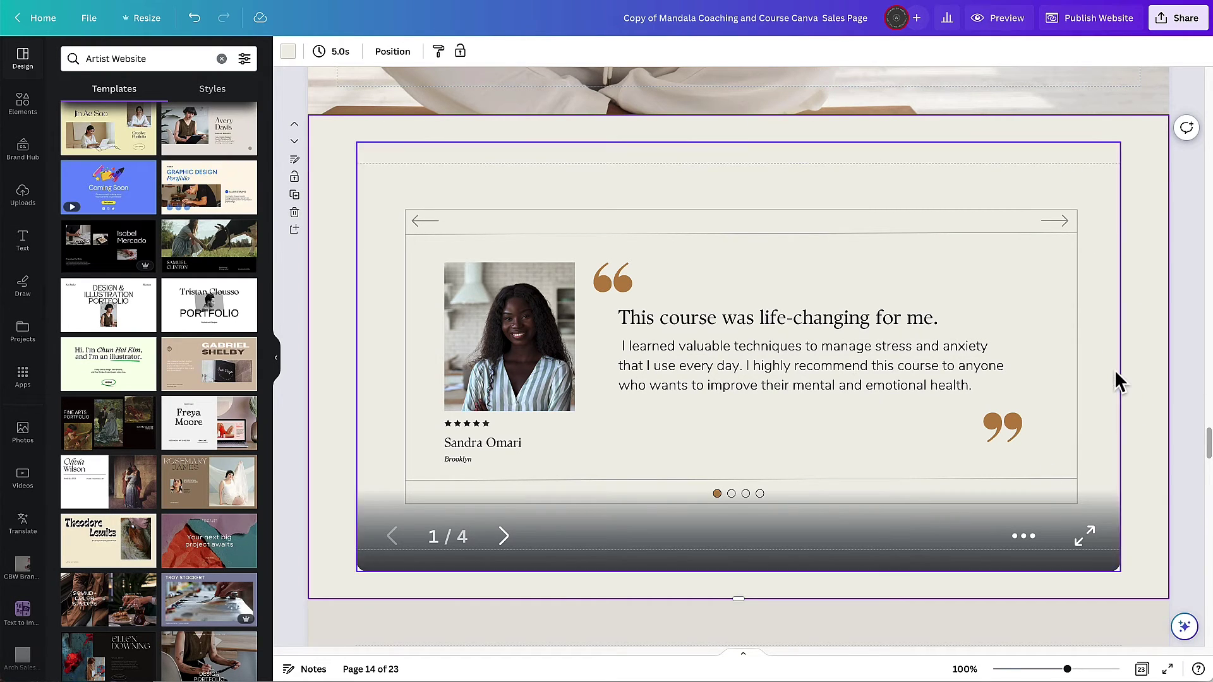
scroll(1135, 309, down, 2)
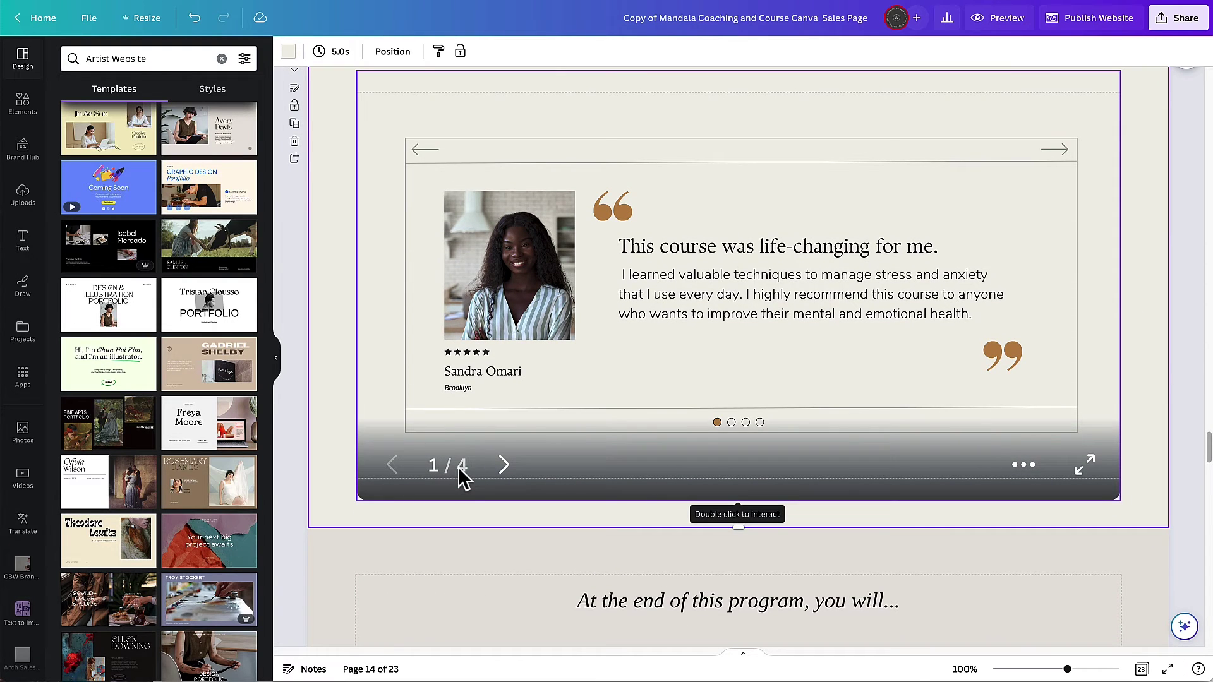
scroll(1118, 539, down, 5)
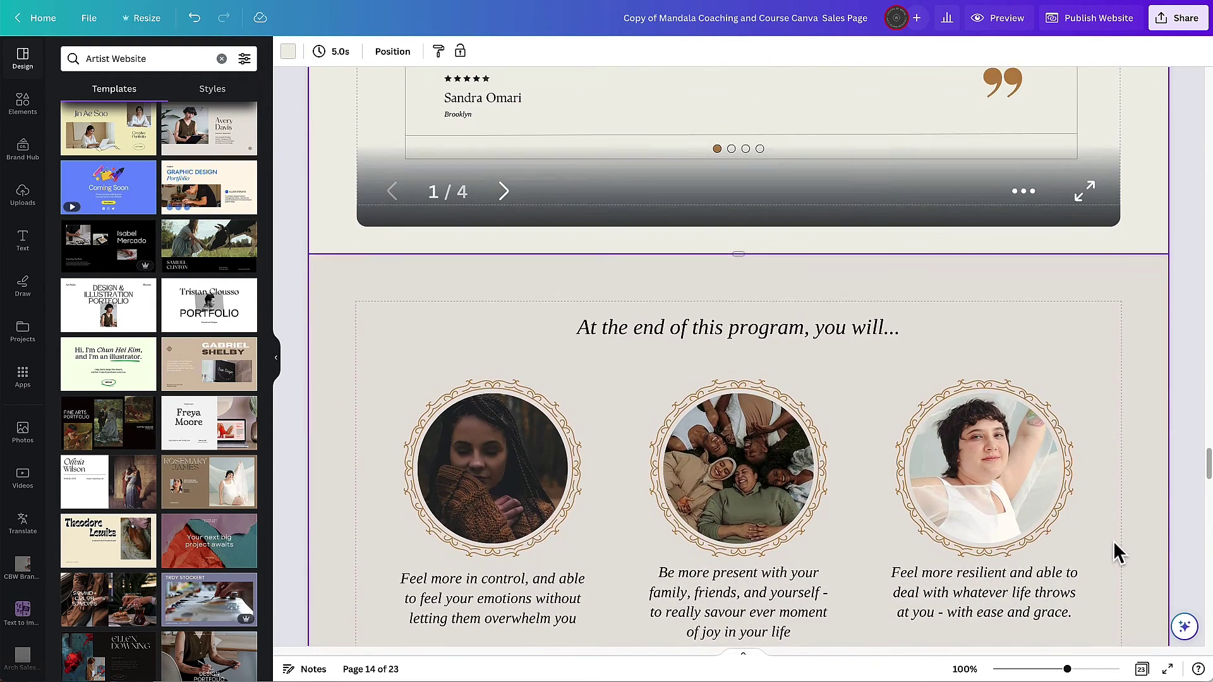
scroll(1113, 541, down, 10)
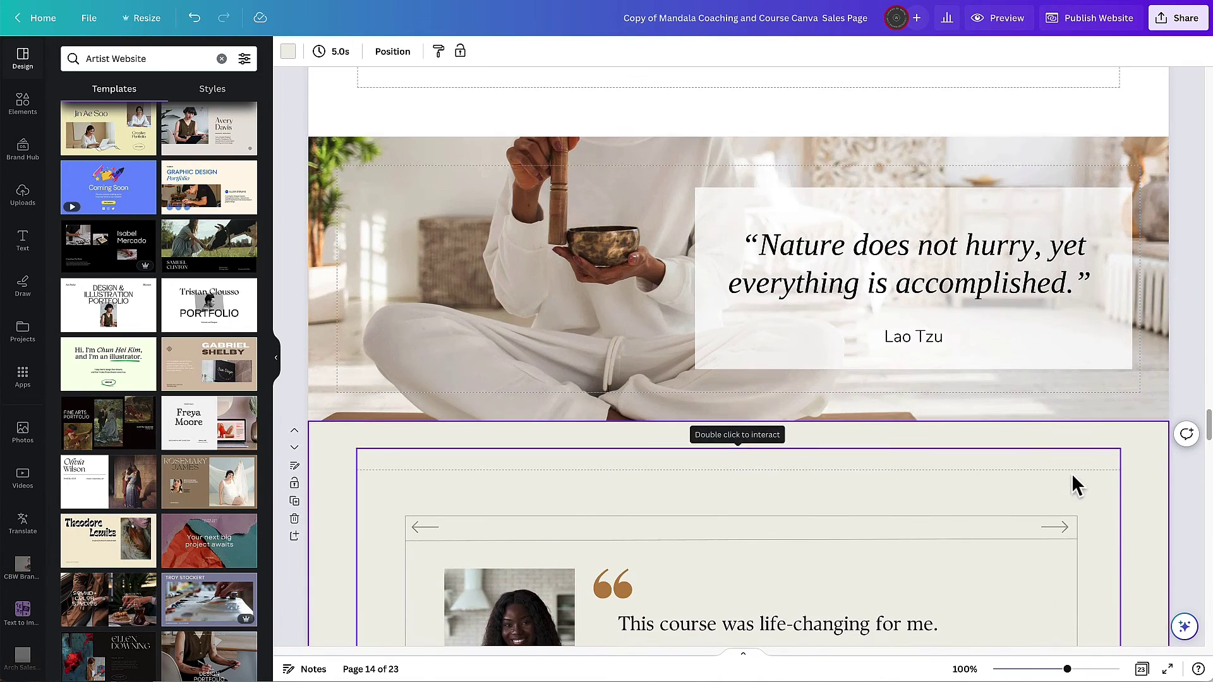
click(999, 18)
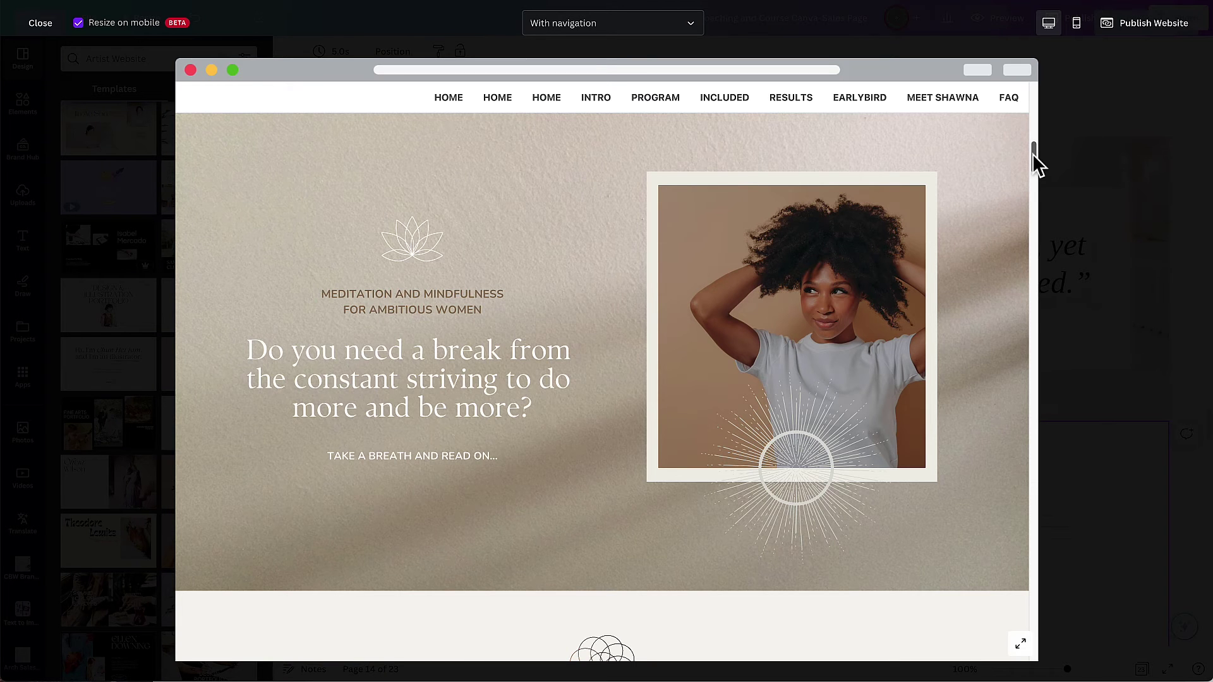
Step: Test the slider's arrows through the testimonials and back to slide 1, then return to the Testimonials design
drag(1033, 155, 1055, 471)
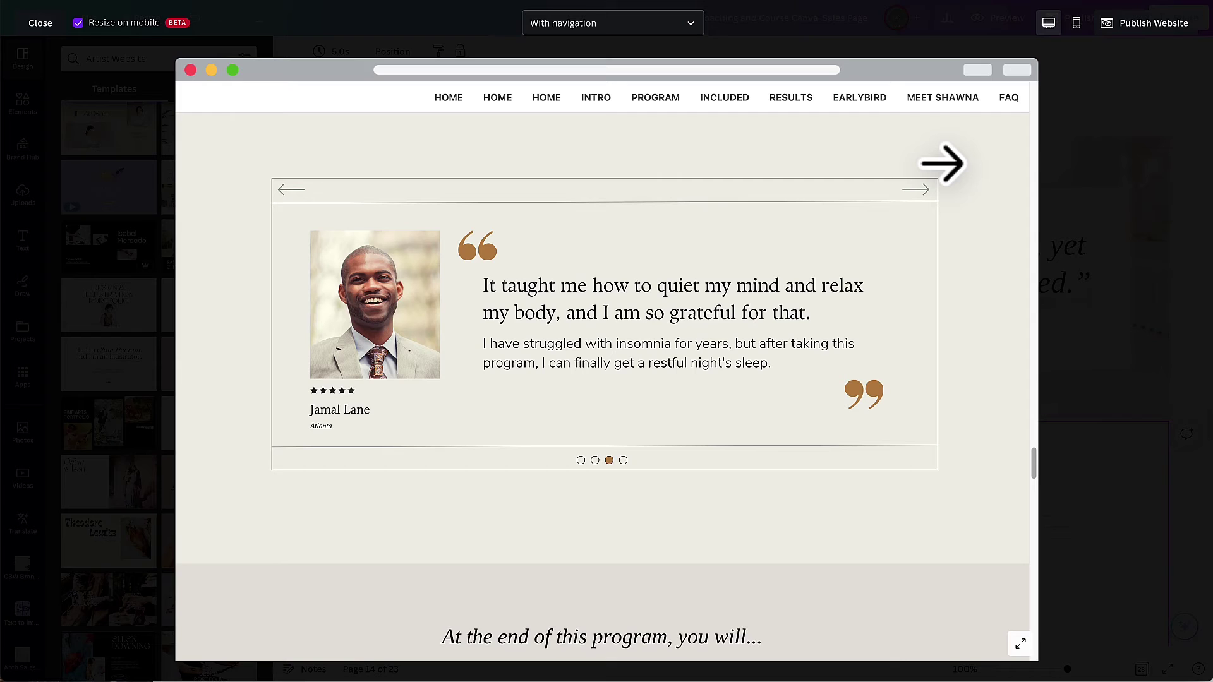
click(916, 189)
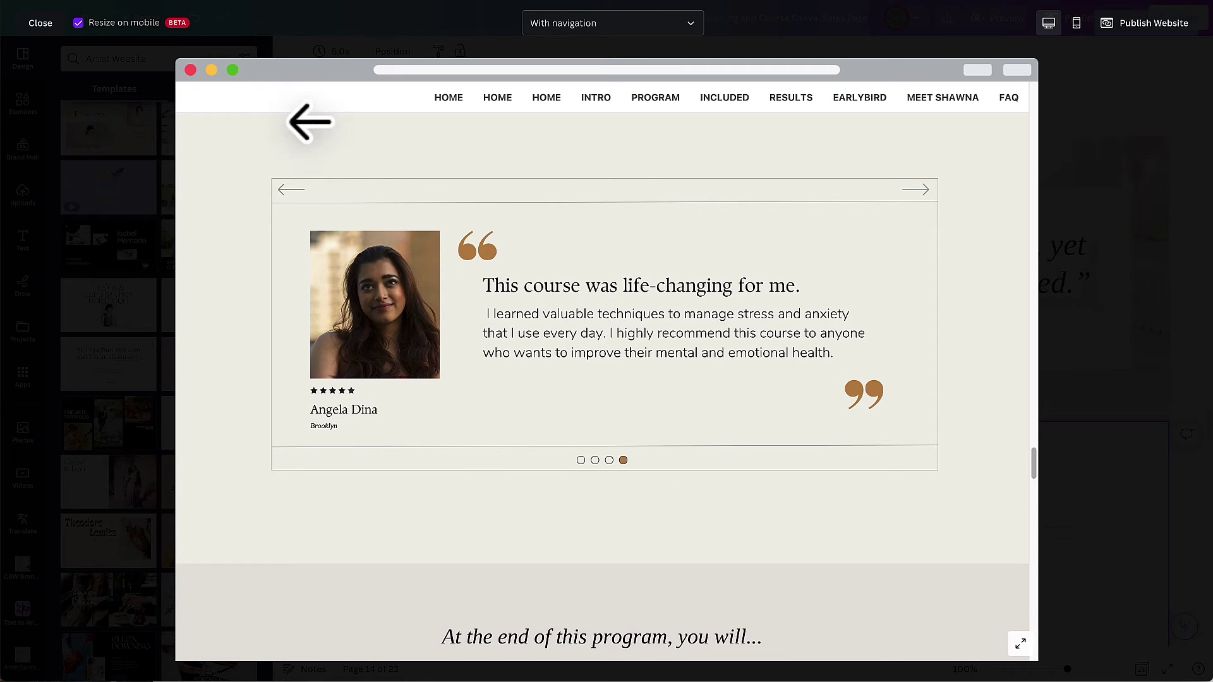
click(291, 189)
click(291, 189)
click(287, 190)
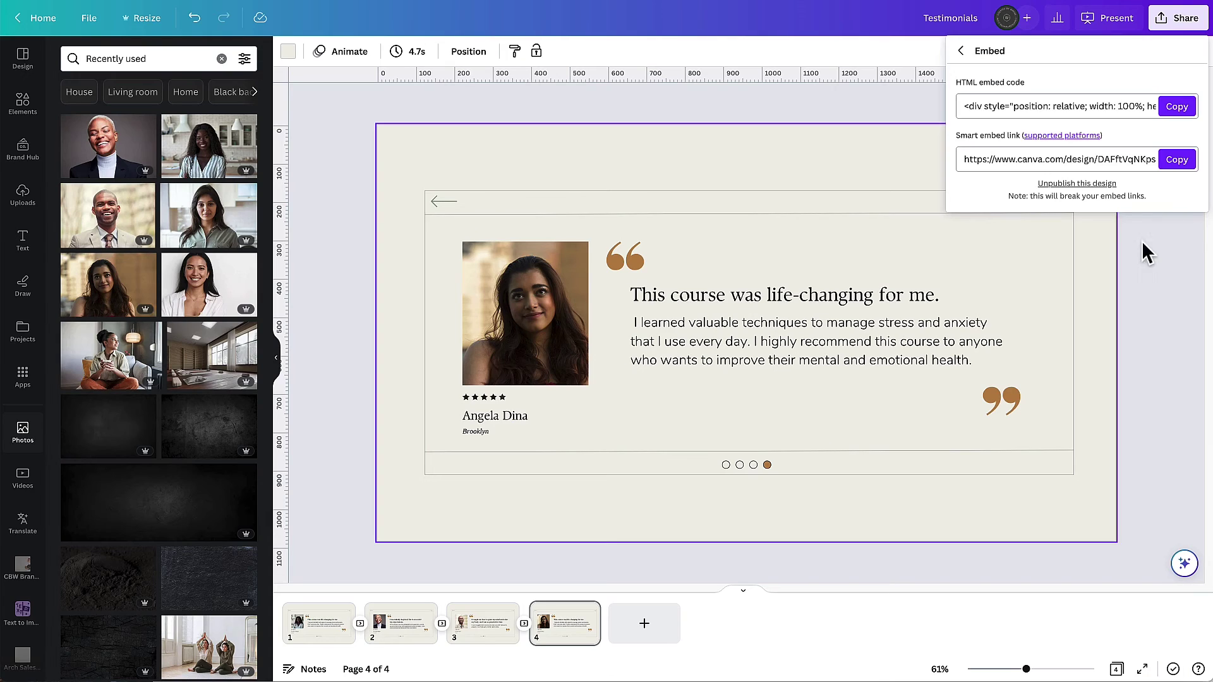
click(1146, 253)
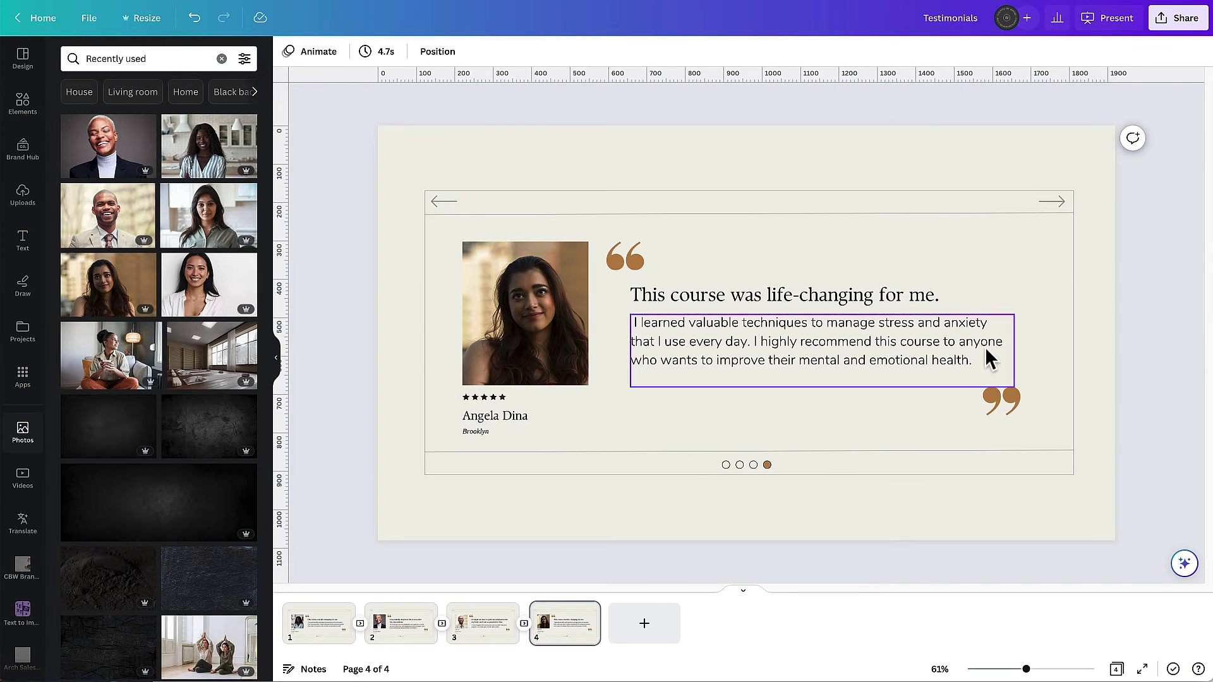
Step: Remove the forward arrow from slide 4 and the back arrow from slide 1
click(1052, 202)
click(581, 515)
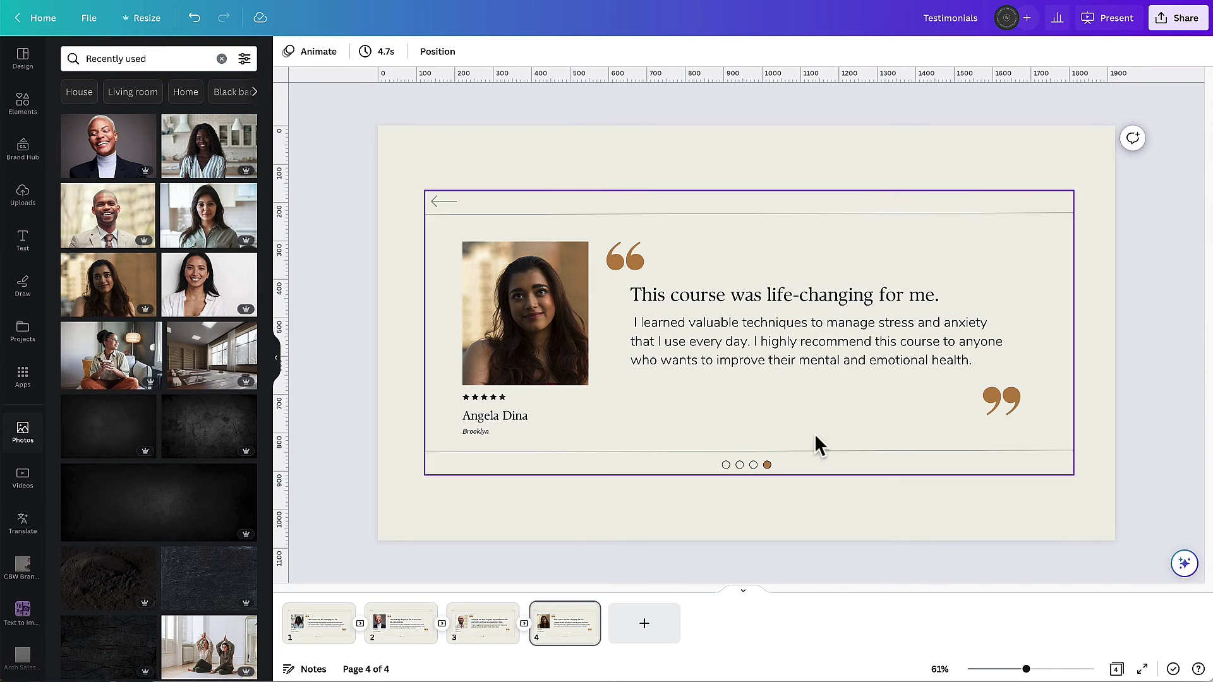
click(335, 629)
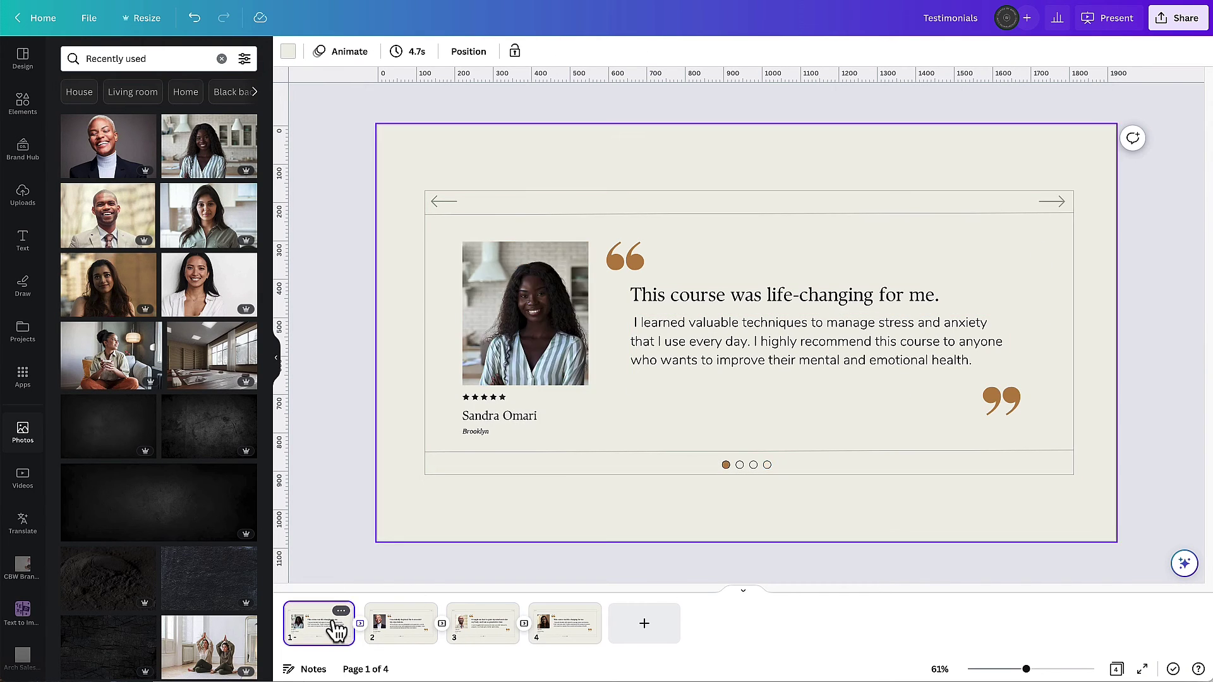
click(444, 203)
key(Delete)
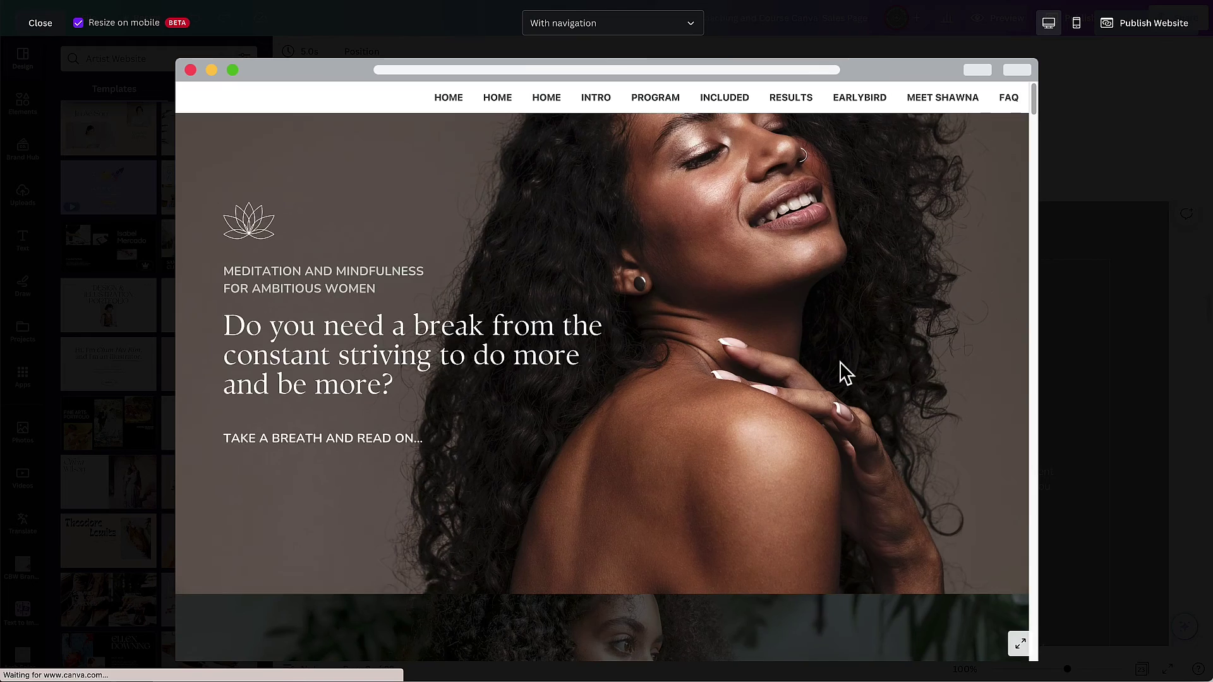
Step: In preview, click forward through all four testimonial slides and back to the first
scroll(840, 361, down, 6)
scroll(840, 363, down, 15)
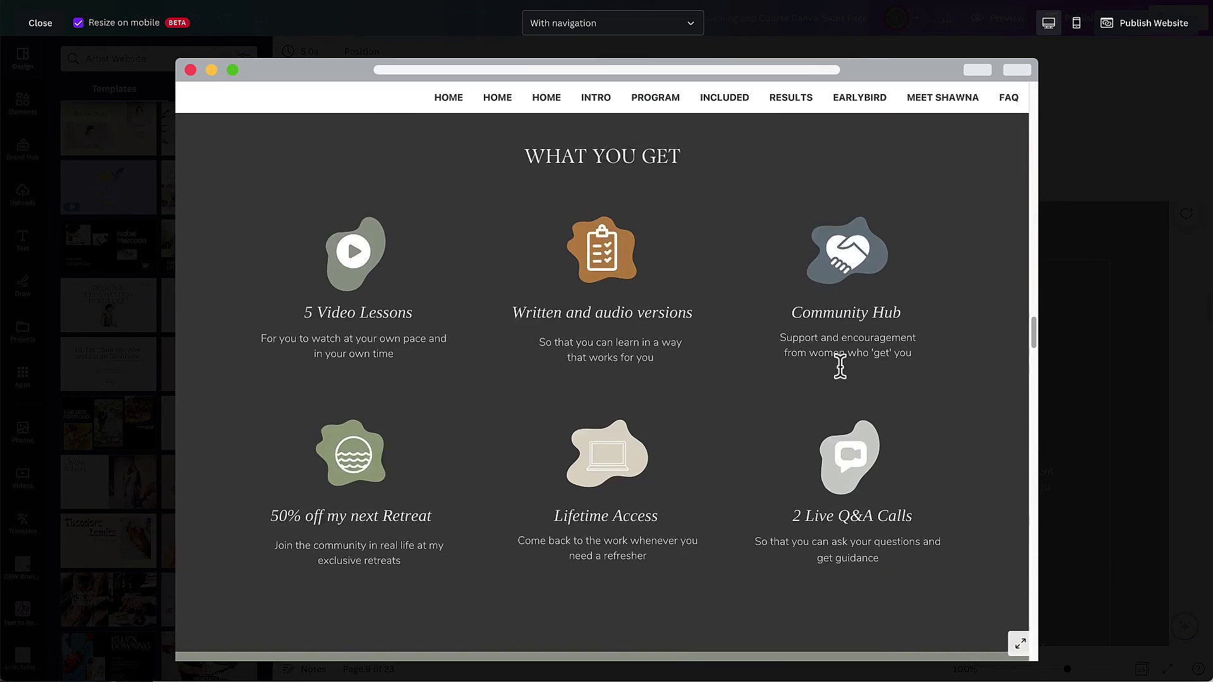
scroll(840, 365, down, 15)
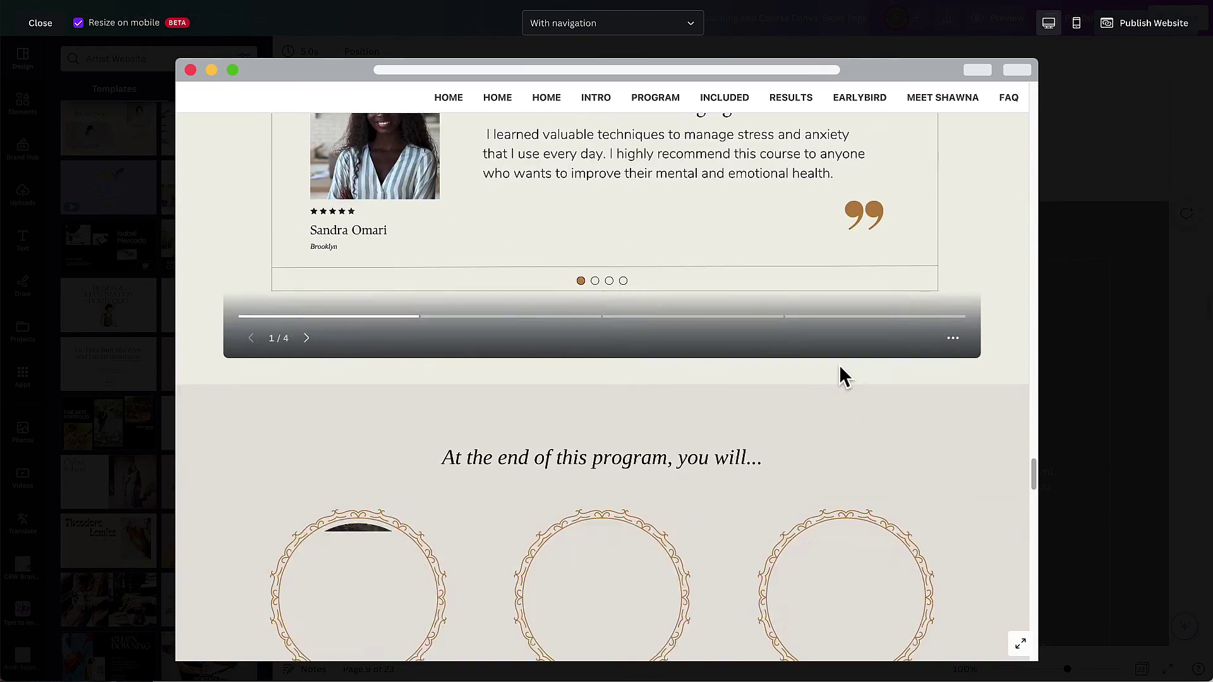
scroll(840, 366, up, 4)
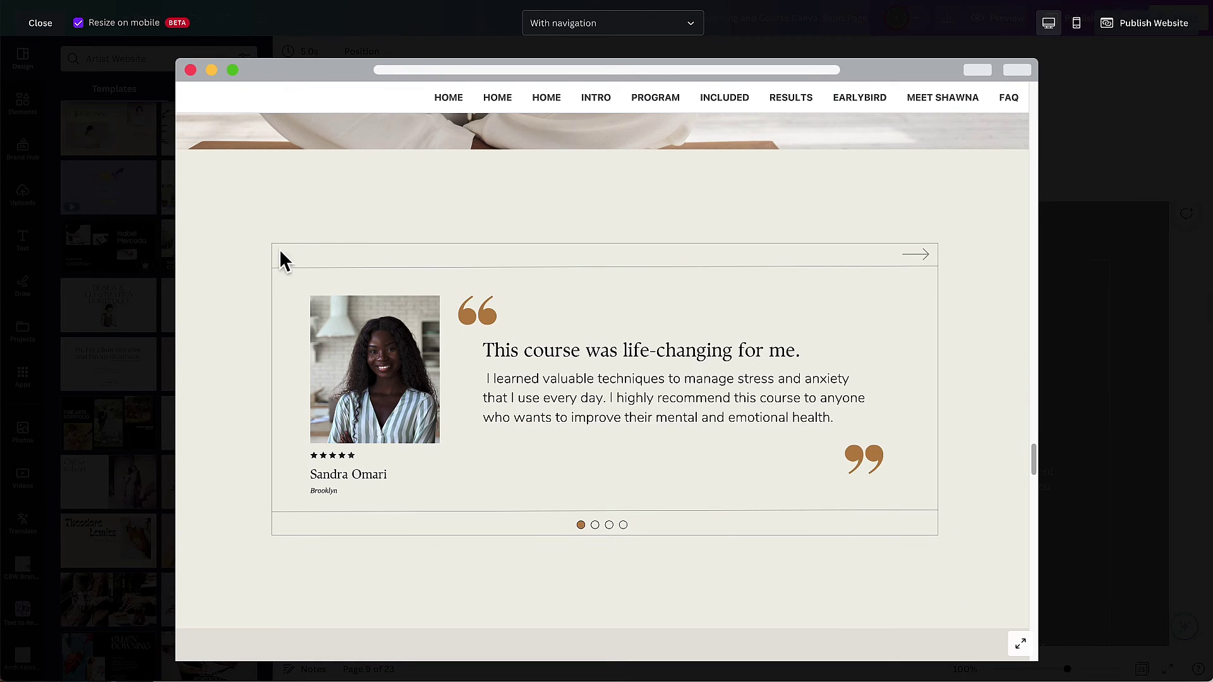
click(940, 230)
click(943, 230)
click(918, 256)
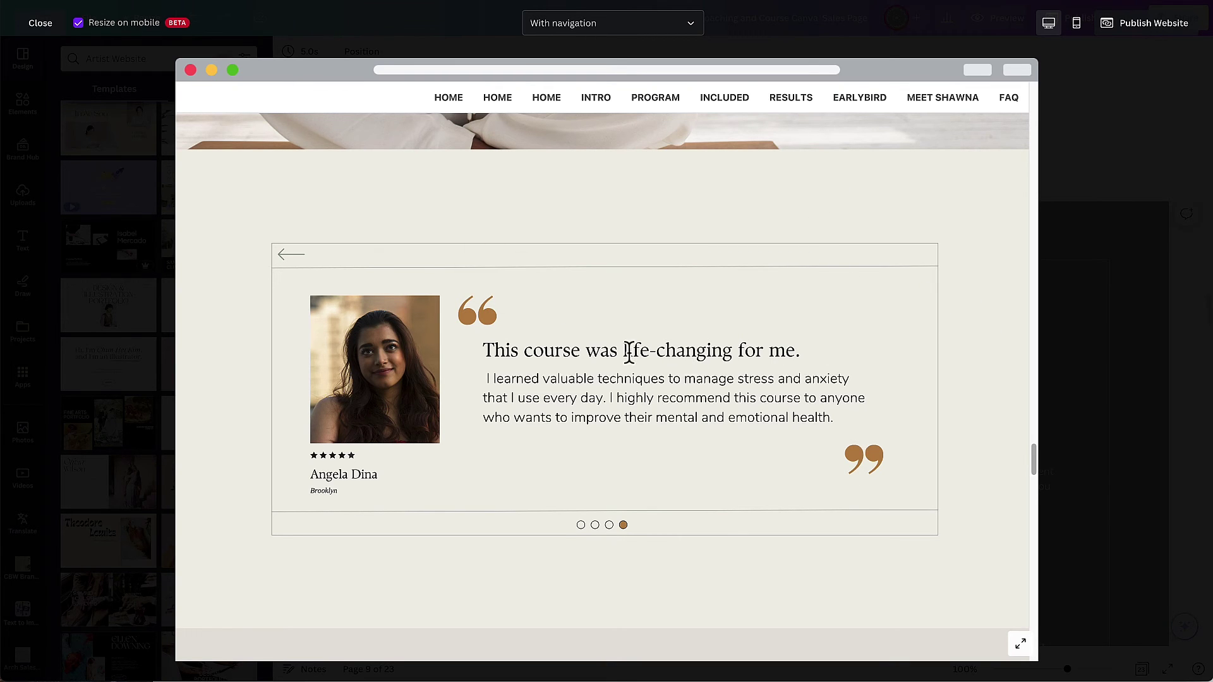
click(316, 231)
click(316, 231)
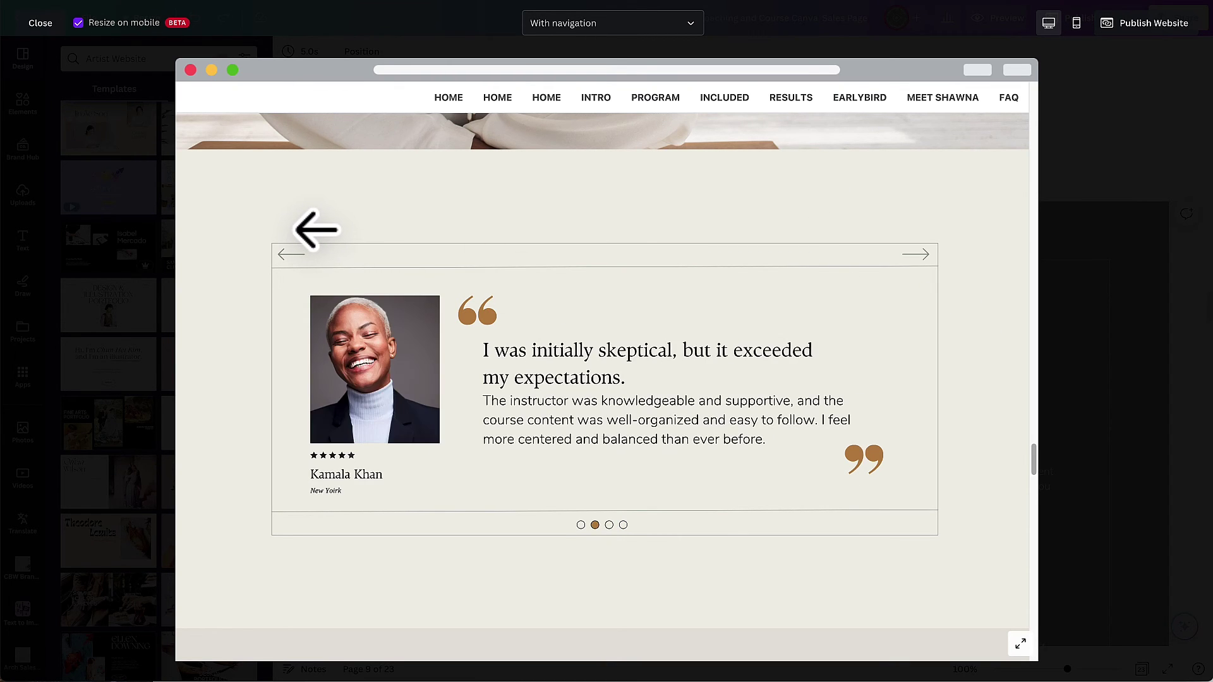
click(292, 255)
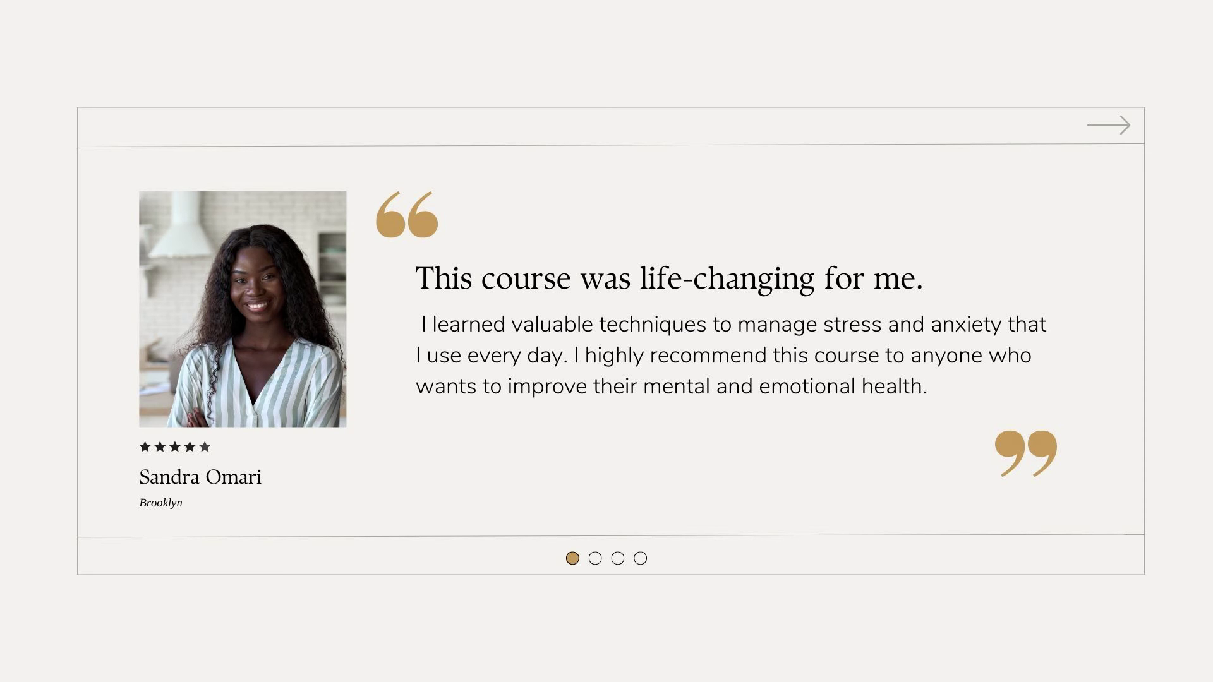